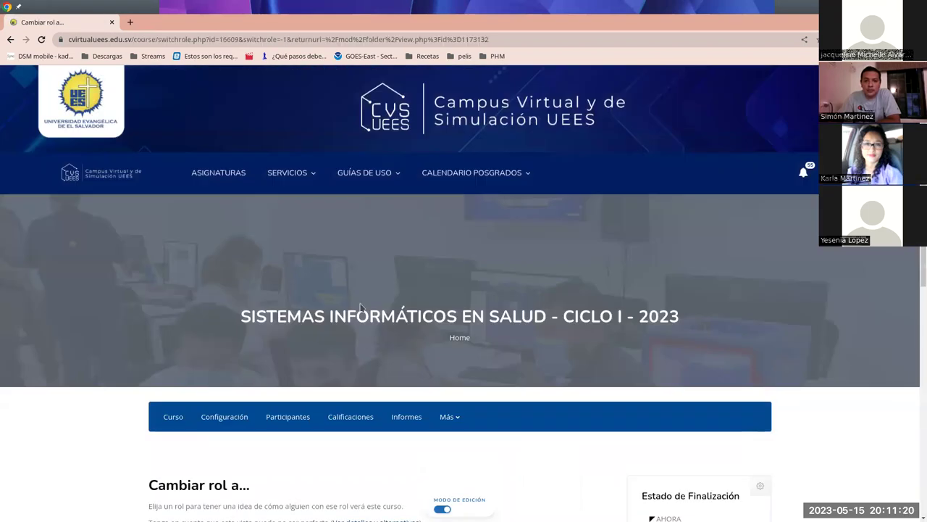
Choose a role for viewing the course and examine the list of exam statement PDFs in its folder
{"action": "scroll", "coordinate": [360, 307], "scroll_direction": "down", "scroll_amount": 5}
{"action": "left_click", "coordinate": [184, 406]}
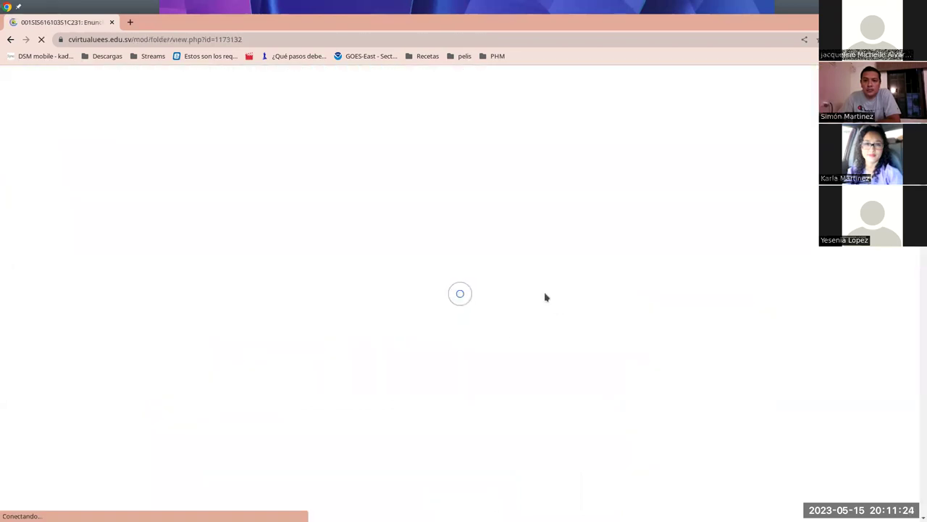
{"action": "scroll", "coordinate": [423, 277], "scroll_direction": "down", "scroll_amount": 3}
{"action": "scroll", "coordinate": [423, 277], "scroll_direction": "down", "scroll_amount": 6}
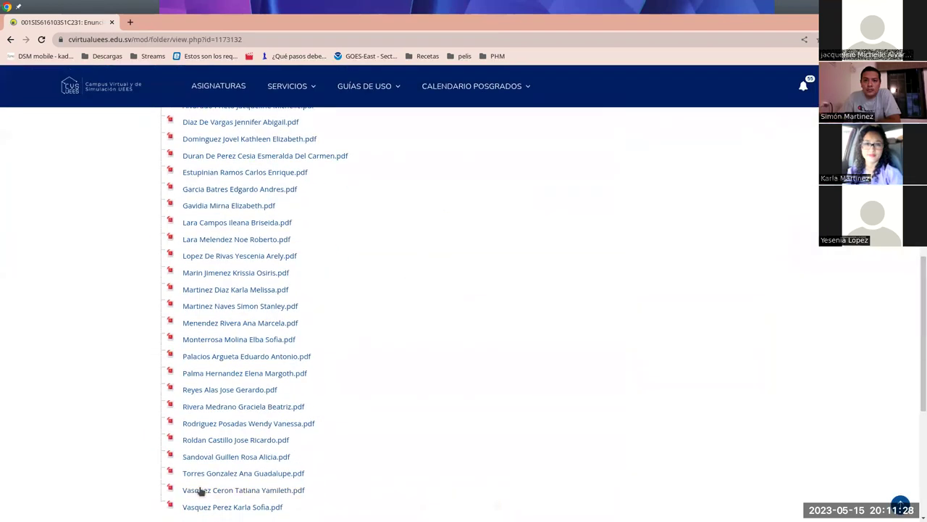
{"action": "scroll", "coordinate": [386, 317], "scroll_direction": "down", "scroll_amount": 3}
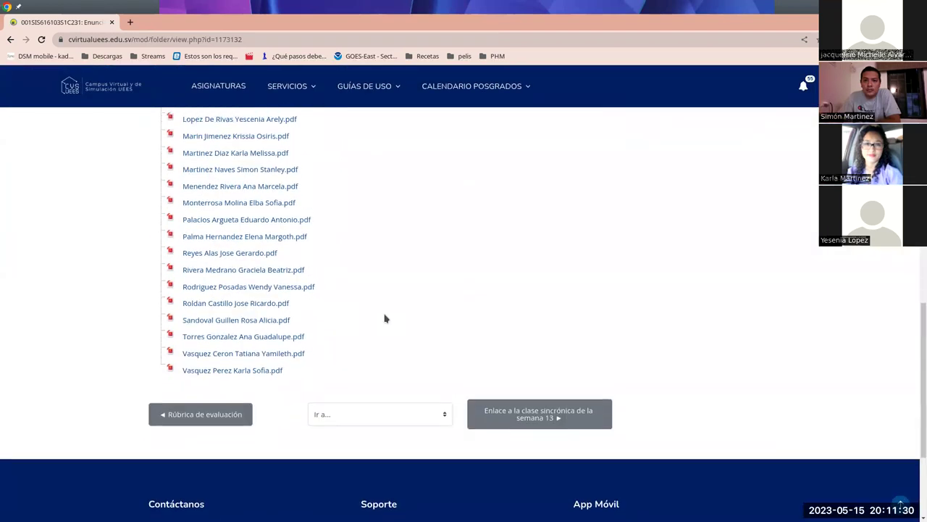
{"action": "scroll", "coordinate": [387, 317], "scroll_direction": "up", "scroll_amount": 4}
{"action": "scroll", "coordinate": [385, 318], "scroll_direction": "down", "scroll_amount": 1}
{"action": "scroll", "coordinate": [384, 317], "scroll_direction": "up", "scroll_amount": 3}
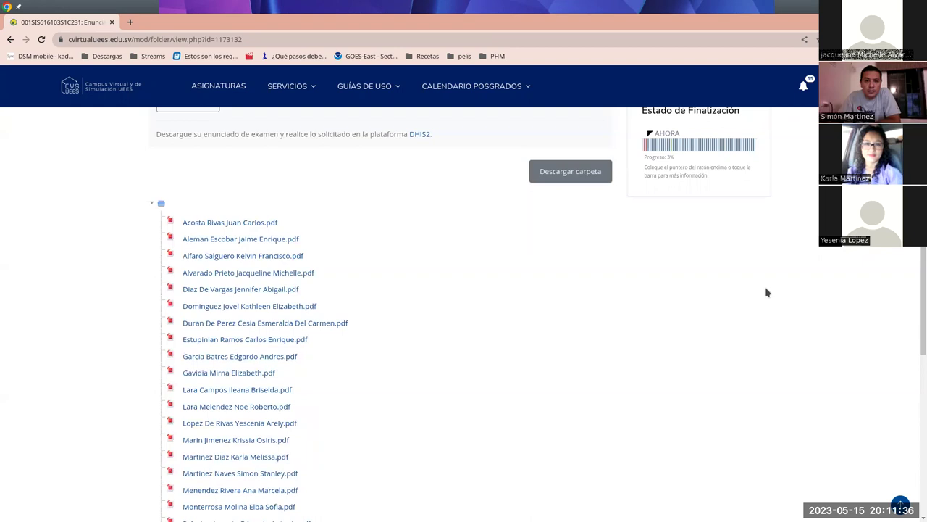
{"action": "scroll", "coordinate": [781, 266], "scroll_direction": "down", "scroll_amount": 1}
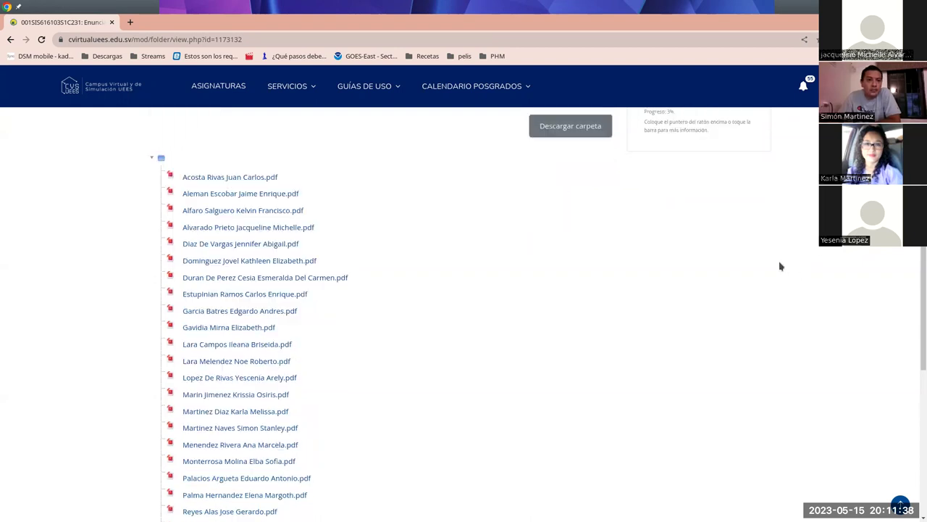
{"action": "scroll", "coordinate": [775, 263], "scroll_direction": "up", "scroll_amount": 1}
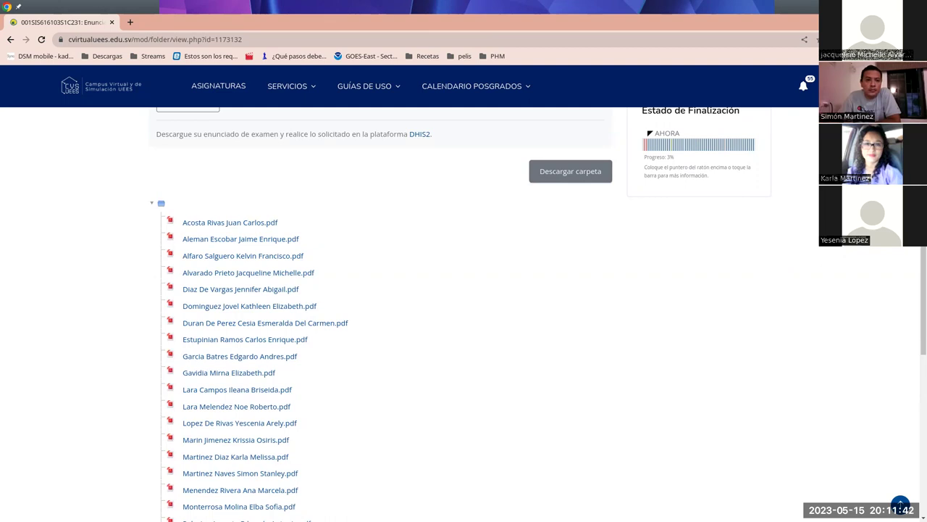
Close the exam statements folder page and switch to the PDF viewer with the training exercise letter
{"action": "left_click_drag", "start_coordinate": [786, 14], "coordinate": [772, 134]}
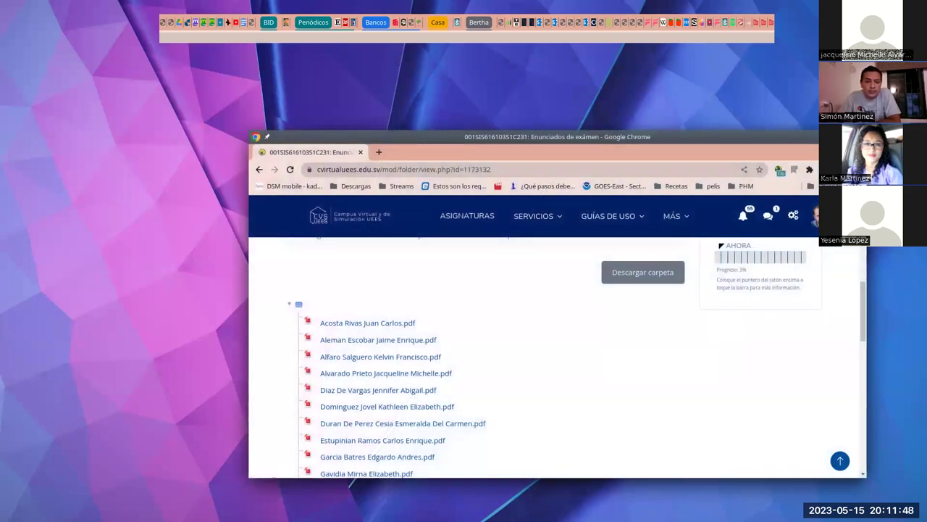
{"action": "key", "text": "ctrl+w"}
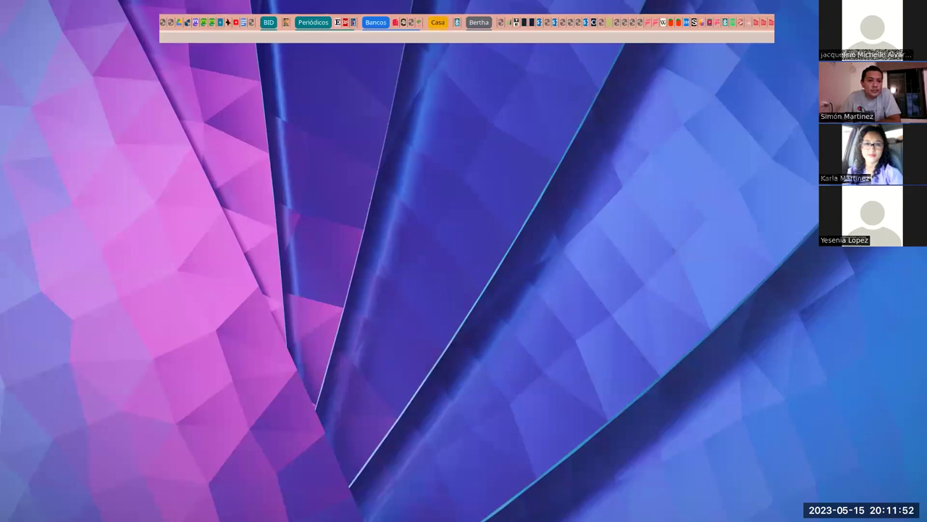
{"action": "key", "text": "alt+Tab"}
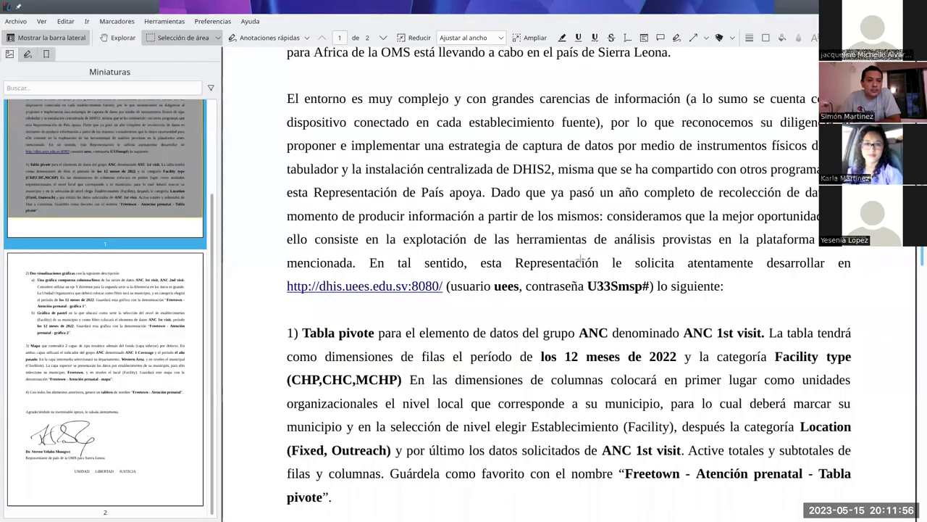
Show the beginning of the "Ejercicio de entrenamiento" letter and narrow the thumbnail sidebar to enlarge the page
{"action": "scroll", "coordinate": [496, 311], "scroll_direction": "up", "scroll_amount": 4}
{"action": "scroll", "coordinate": [495, 311], "scroll_direction": "down", "scroll_amount": 2}
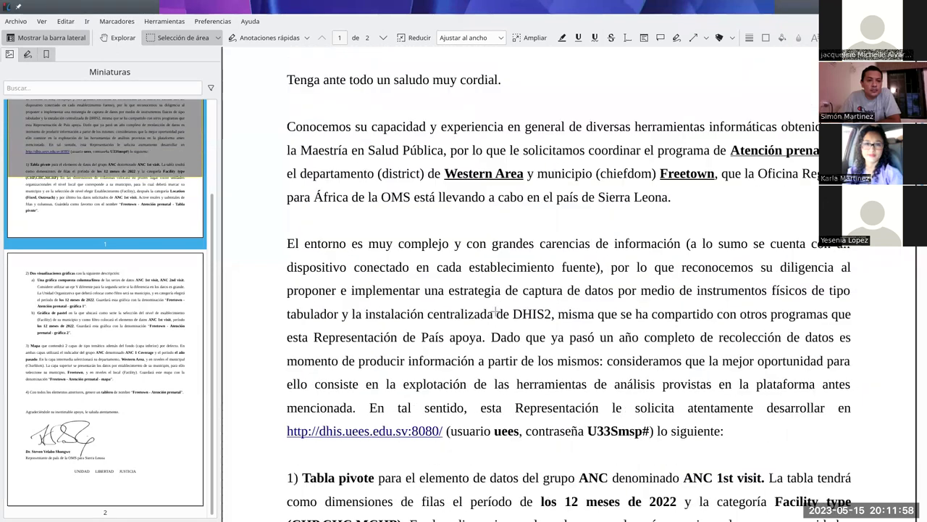
{"action": "scroll", "coordinate": [495, 311], "scroll_direction": "up", "scroll_amount": 1}
{"action": "scroll", "coordinate": [495, 311], "scroll_direction": "up", "scroll_amount": 1}
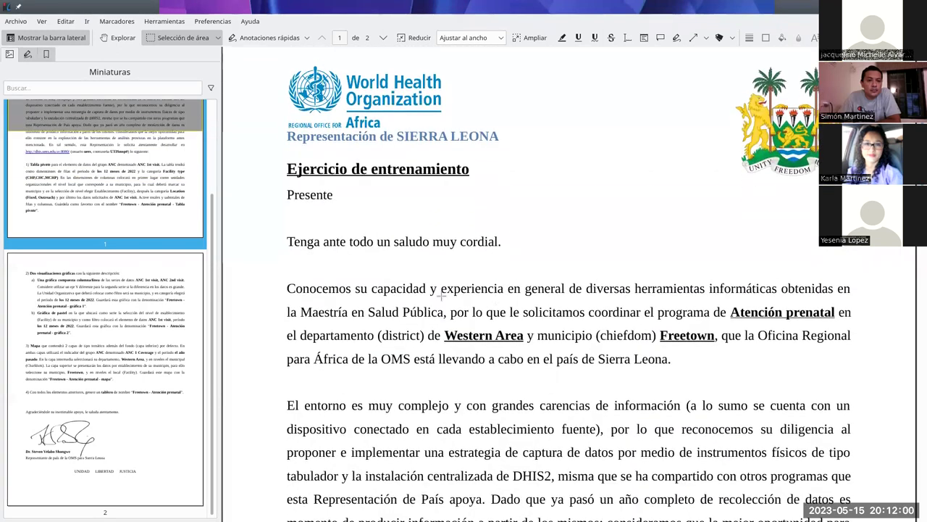
{"action": "left_click_drag", "start_coordinate": [222, 264], "coordinate": [116, 254]}
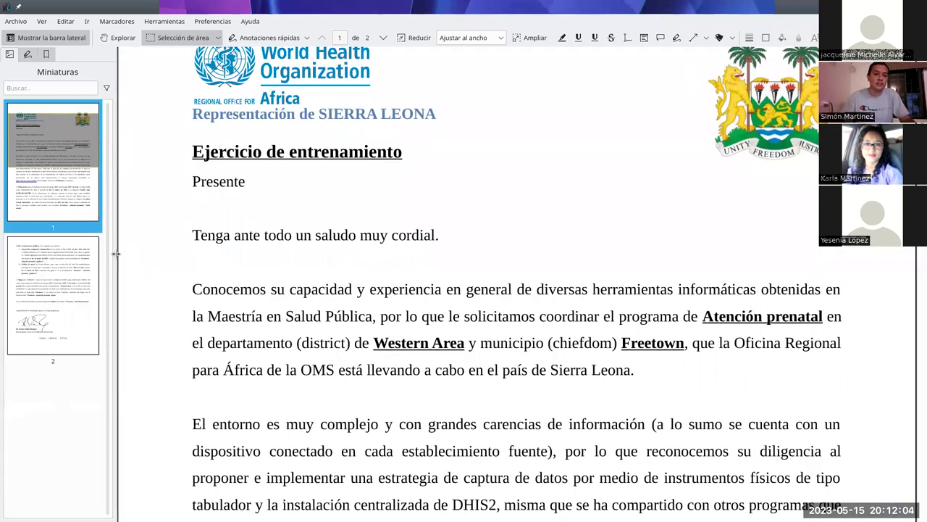
Open the DHIS2 login page at dhis.uees.edu.sv:8080 given in the letter and enter uees as the username
{"action": "scroll", "coordinate": [421, 371], "scroll_direction": "down", "scroll_amount": 1}
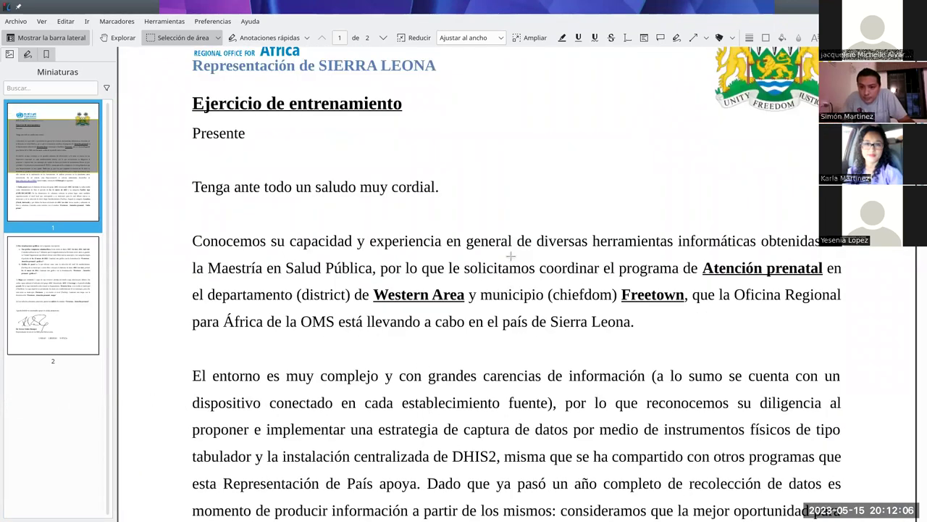
{"action": "scroll", "coordinate": [506, 258], "scroll_direction": "down", "scroll_amount": 2}
{"action": "scroll", "coordinate": [506, 259], "scroll_direction": "down", "scroll_amount": 1}
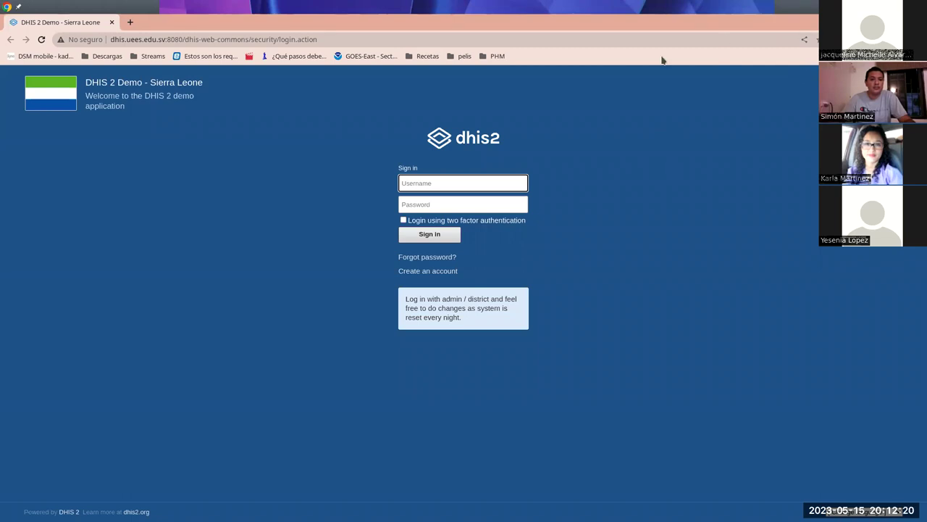
{"action": "left_click", "coordinate": [467, 186]}
{"action": "left_click", "coordinate": [461, 206]}
{"action": "left_click", "coordinate": [441, 203]}
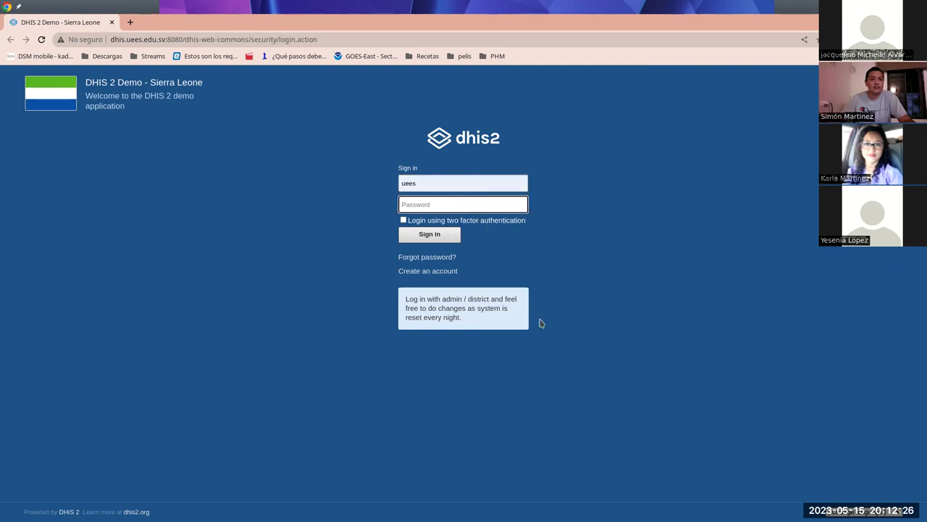
Copy the DHIS2 account password as text from the exercise letter to the clipboard
{"action": "key", "text": "alt+Tab"}
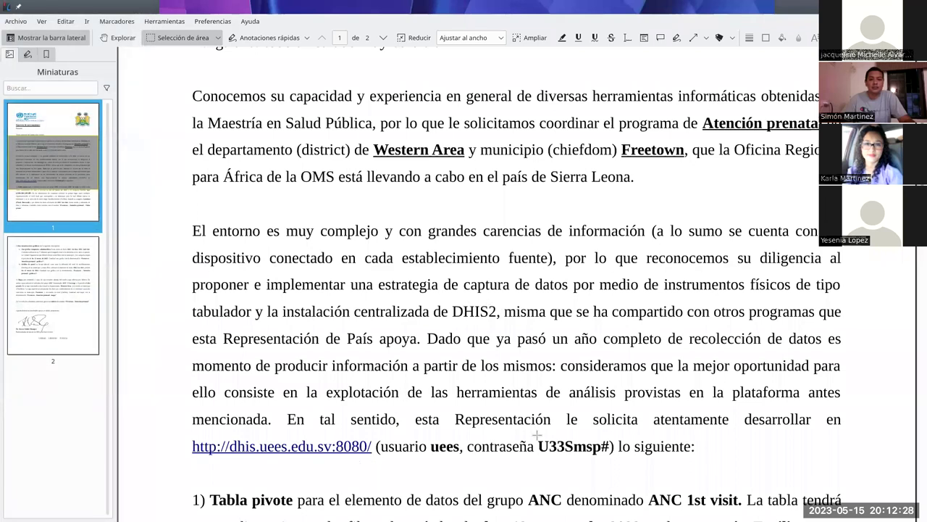
{"action": "left_click_drag", "start_coordinate": [538, 439], "coordinate": [609, 450]}
{"action": "right_click", "coordinate": [608, 449]}
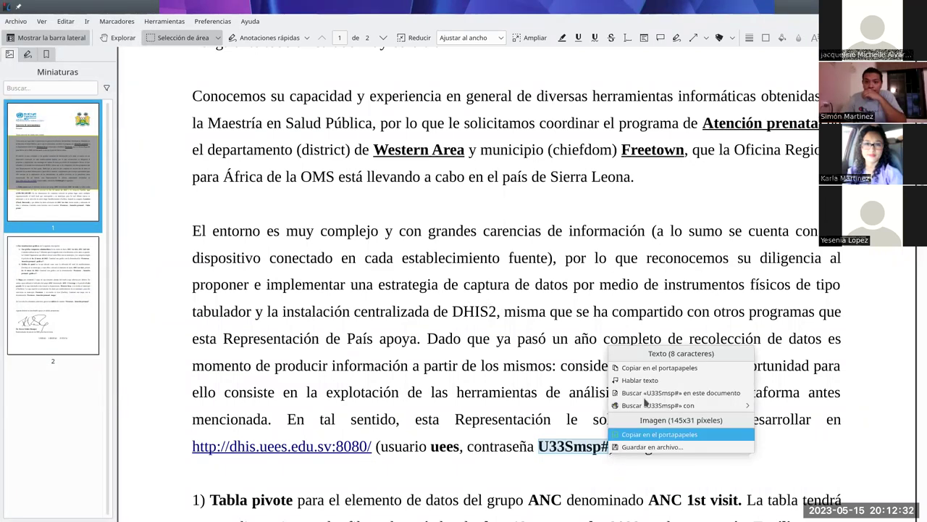
{"action": "left_click", "coordinate": [638, 367]}
Fill in the play.dhis2.org sign-in form with the username uees and the copied account password
{"action": "key", "text": "alt+Tab"}
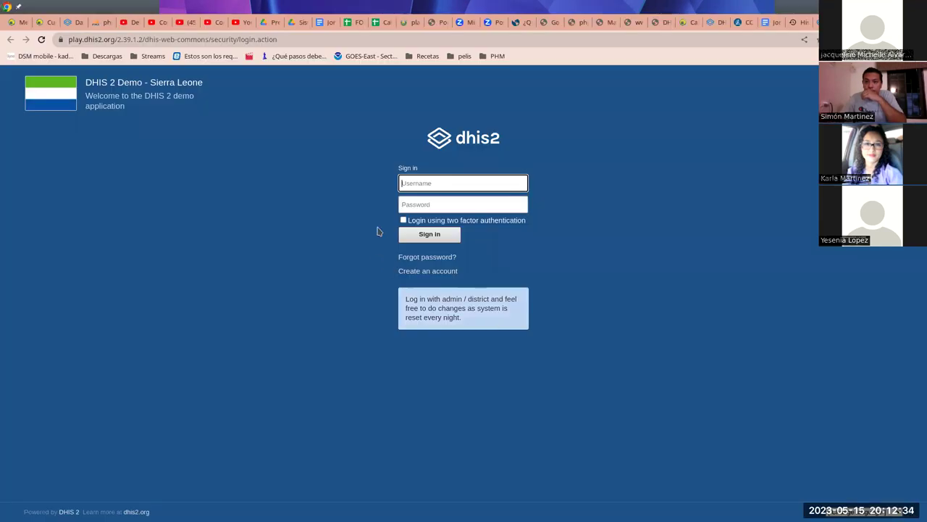
{"action": "left_click", "coordinate": [435, 204]}
{"action": "key", "text": "ctrl+v"}
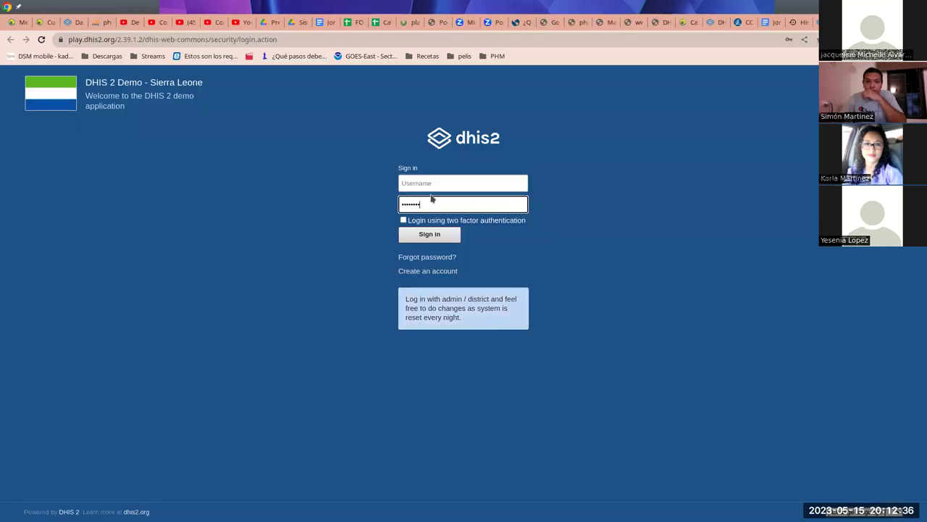
{"action": "left_click", "coordinate": [439, 199]}
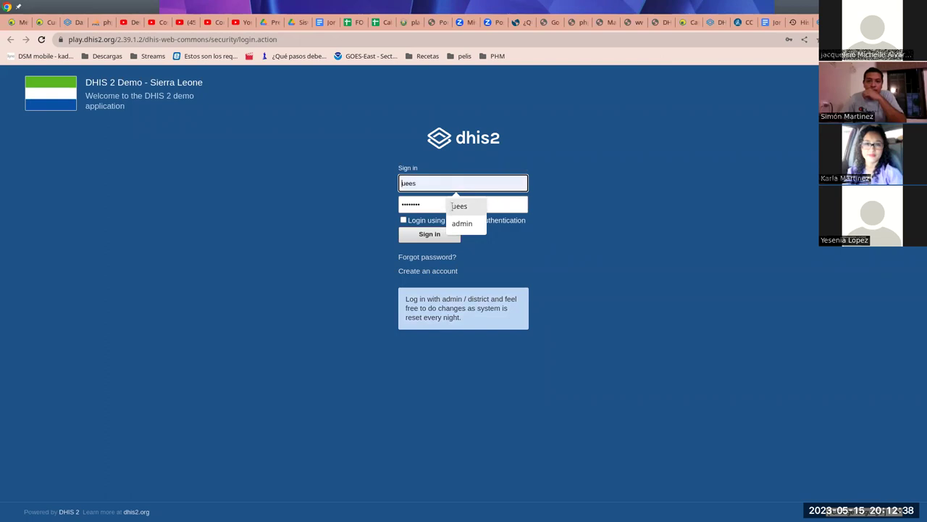
{"action": "left_click", "coordinate": [458, 207]}
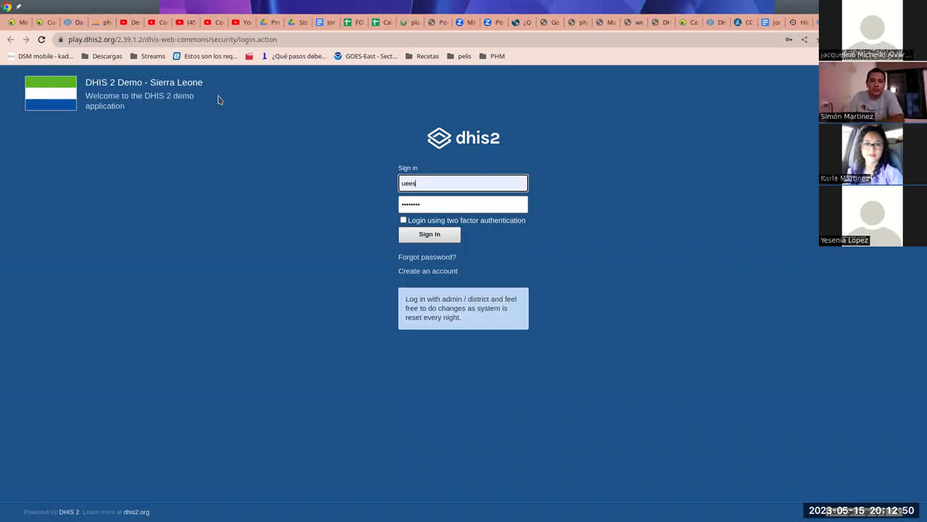
Read through the exercise letter, covering the assigned program, district and municipality and the pivot table requirements in task 1
{"action": "key", "text": "alt+Tab"}
{"action": "scroll", "coordinate": [515, 202], "scroll_direction": "up", "scroll_amount": 3}
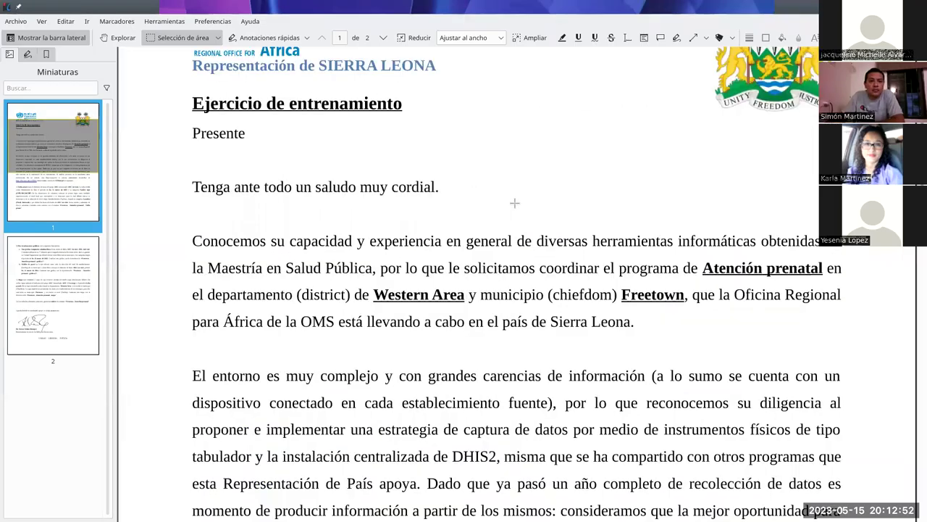
{"action": "scroll", "coordinate": [515, 203], "scroll_direction": "down", "scroll_amount": 2}
{"action": "scroll", "coordinate": [512, 202], "scroll_direction": "up", "scroll_amount": 3}
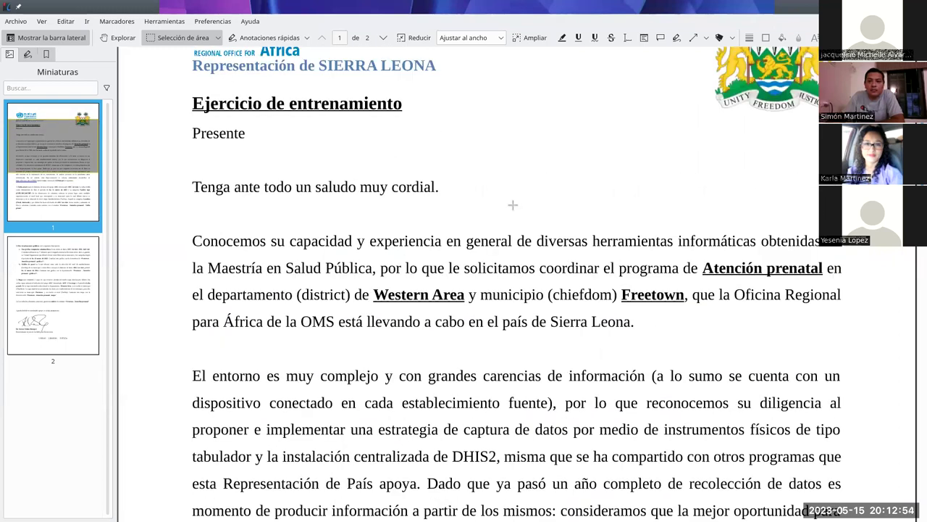
{"action": "scroll", "coordinate": [511, 202], "scroll_direction": "down", "scroll_amount": 3}
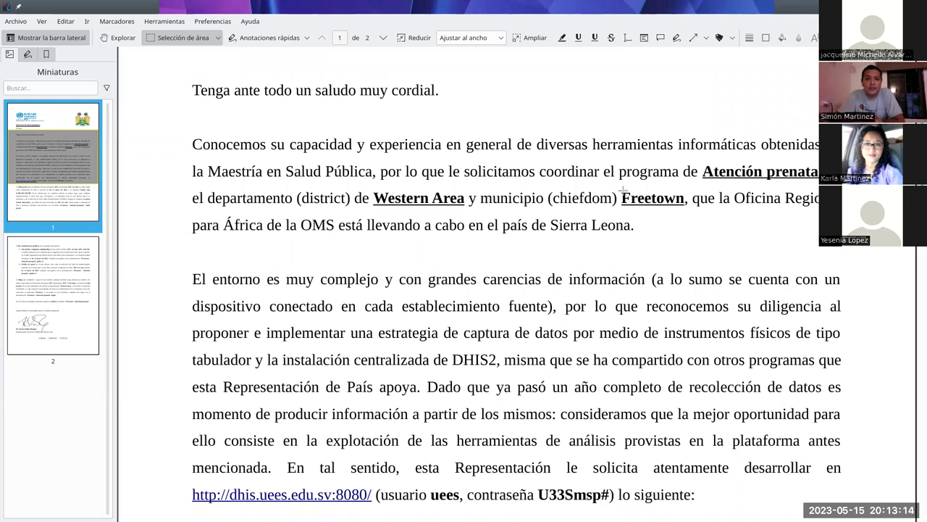
{"action": "scroll", "coordinate": [552, 218], "scroll_direction": "down", "scroll_amount": 1}
{"action": "scroll", "coordinate": [550, 212], "scroll_direction": "down", "scroll_amount": 1}
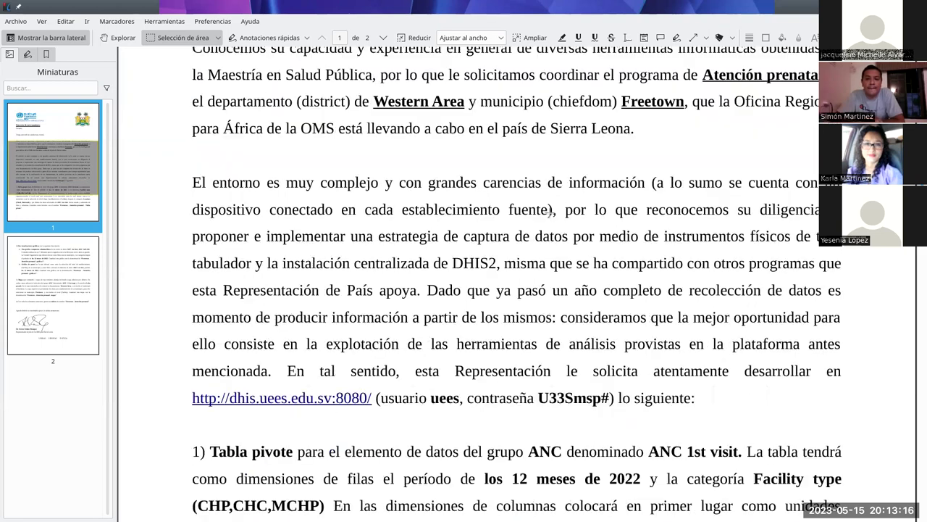
{"action": "scroll", "coordinate": [624, 252], "scroll_direction": "down", "scroll_amount": 2}
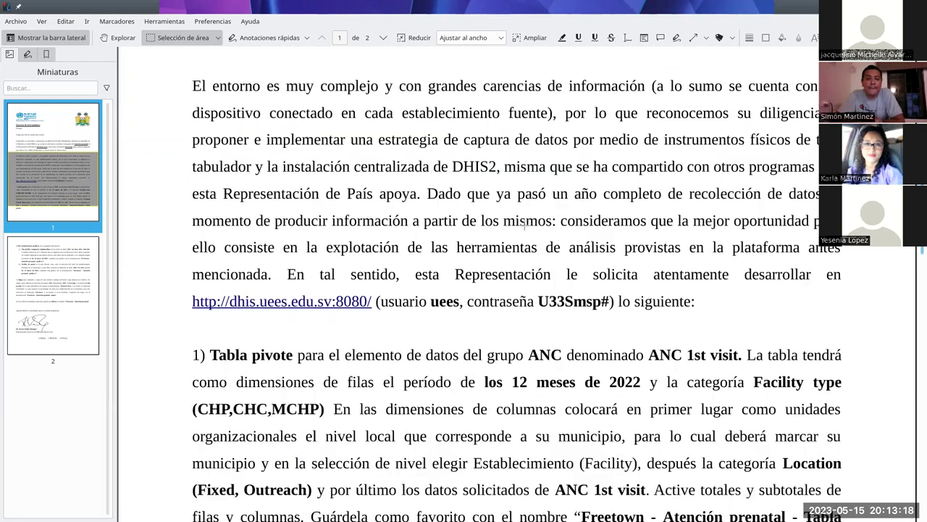
{"action": "scroll", "coordinate": [467, 221], "scroll_direction": "down", "scroll_amount": 2}
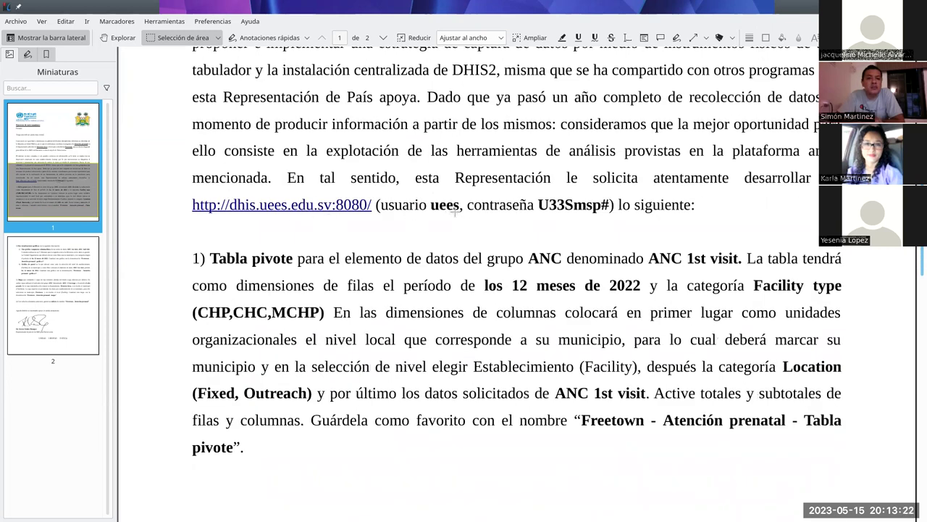
{"action": "scroll", "coordinate": [511, 226], "scroll_direction": "down", "scroll_amount": 2}
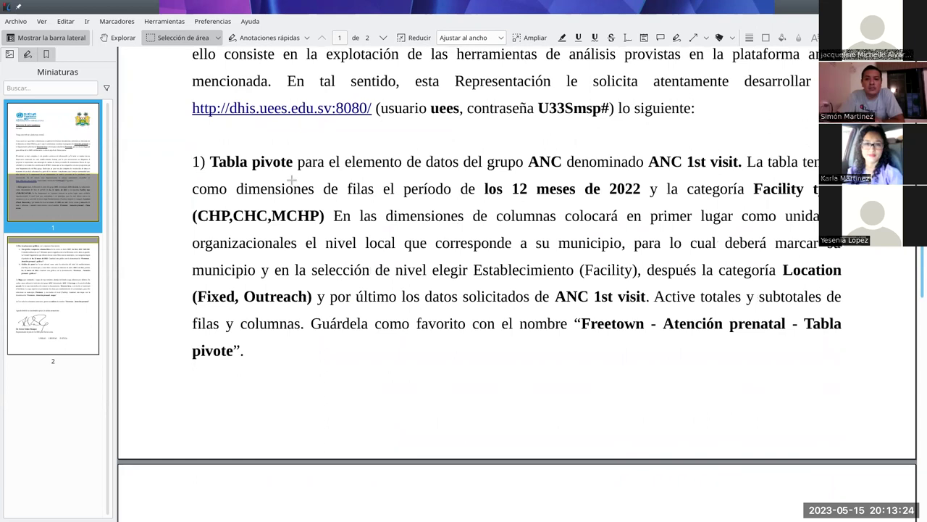
{"action": "scroll", "coordinate": [426, 211], "scroll_direction": "down", "scroll_amount": 1}
{"action": "scroll", "coordinate": [426, 211], "scroll_direction": "up", "scroll_amount": 1}
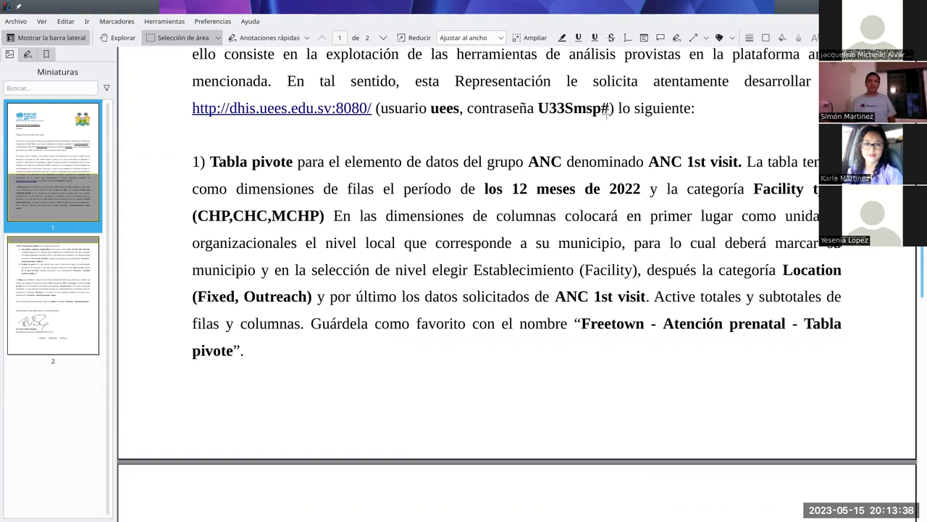
Try to sign in on play.dhis2.org with the credentials already filled in
{"action": "key", "text": "alt+Tab"}
{"action": "left_click", "coordinate": [425, 242]}
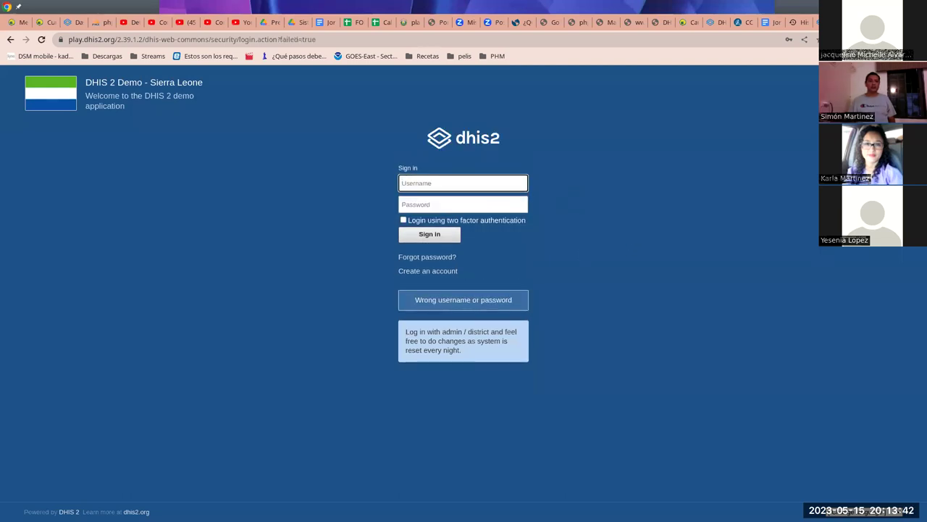
{"action": "key", "text": "alt+Tab"}
Paste the account password into the dhis.uees.edu.sv:8080 login form and sign in as uees
{"action": "key", "text": "alt+Tab"}
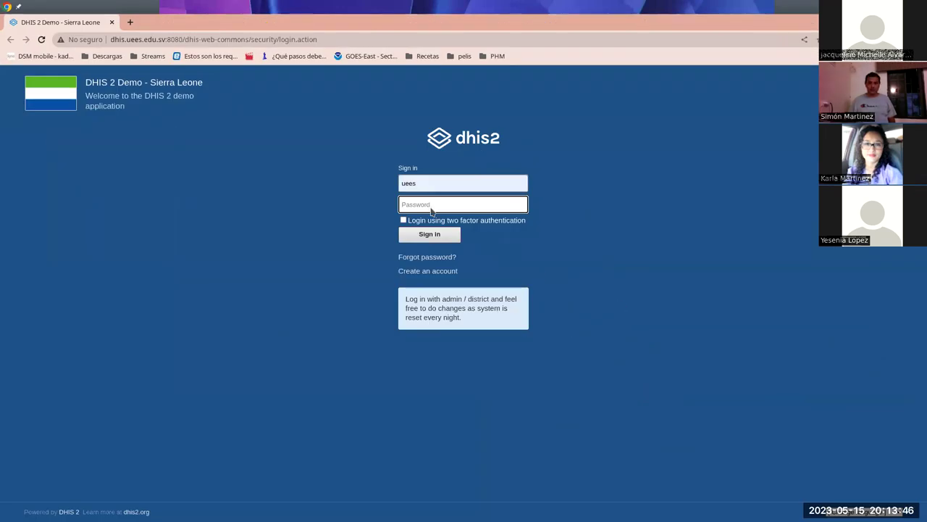
{"action": "right_click", "coordinate": [432, 210]}
{"action": "left_click", "coordinate": [464, 267]}
{"action": "left_click", "coordinate": [430, 235]}
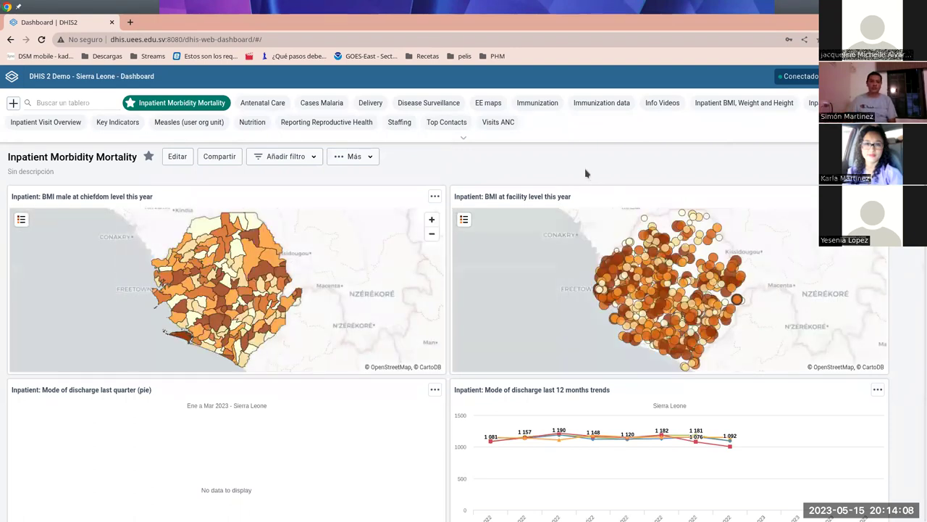
Check the pivot table instructions in the exercise letter and return to the DHIS2 dashboard
{"action": "key", "text": "alt+Tab"}
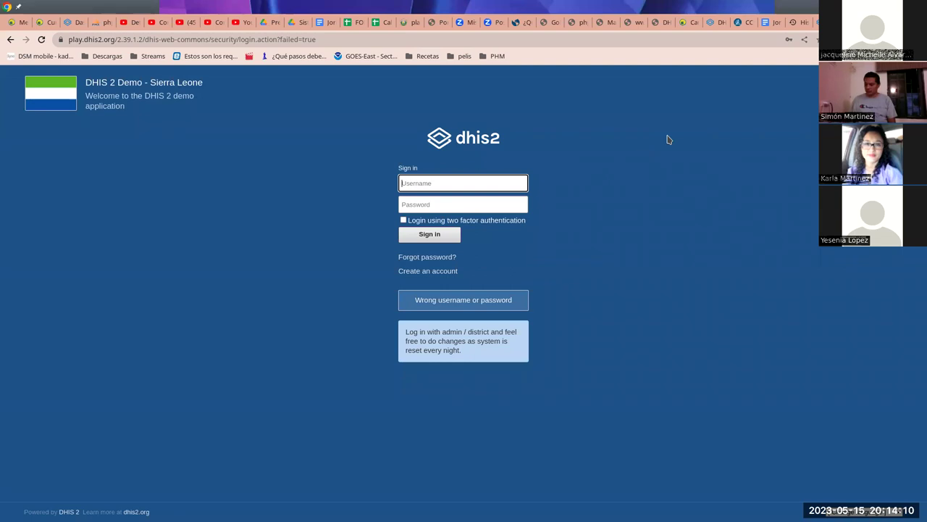
{"action": "key", "text": "alt+Tab"}
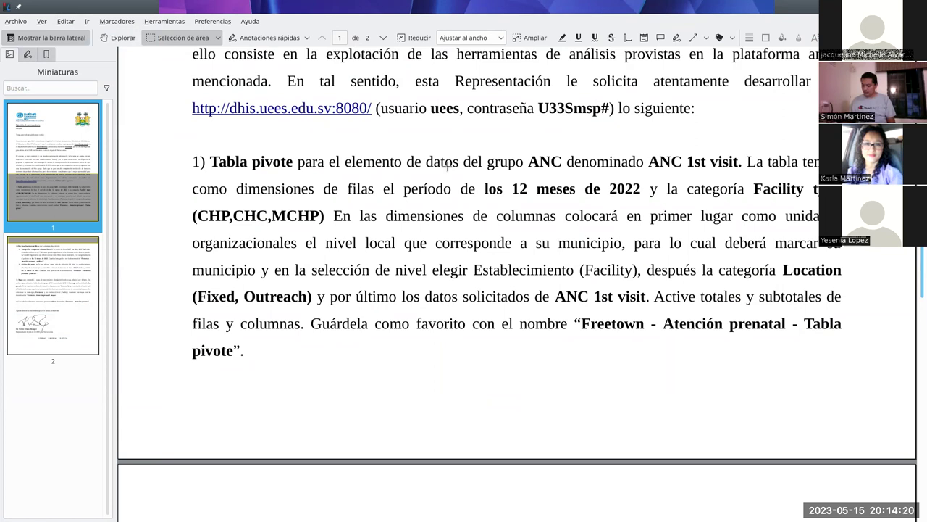
{"action": "key", "text": "alt+Tab"}
{"action": "key", "text": "alt+Tab"}
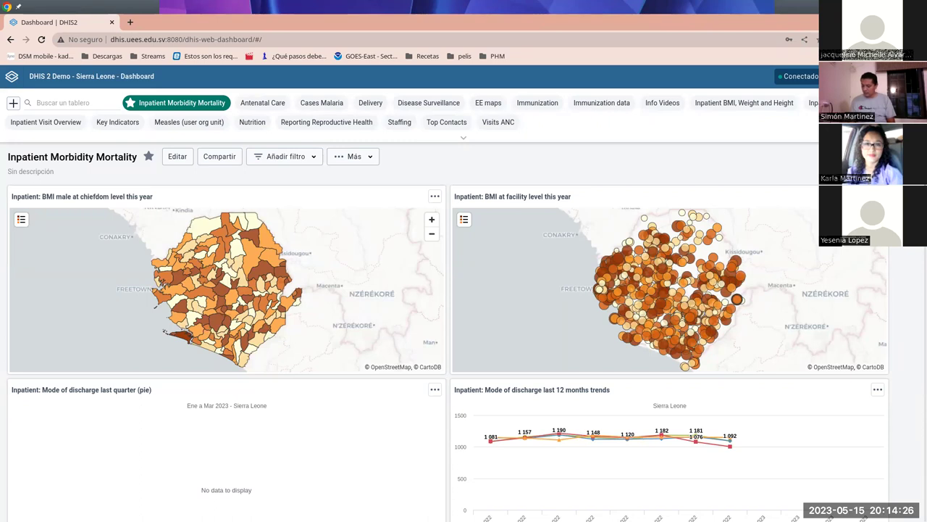
Open Data Visualizer (Visualizador de Datos) and set the visualization type to Tabla dinámica, as the exercise letter requires
{"action": "left_click", "coordinate": [869, 76]}
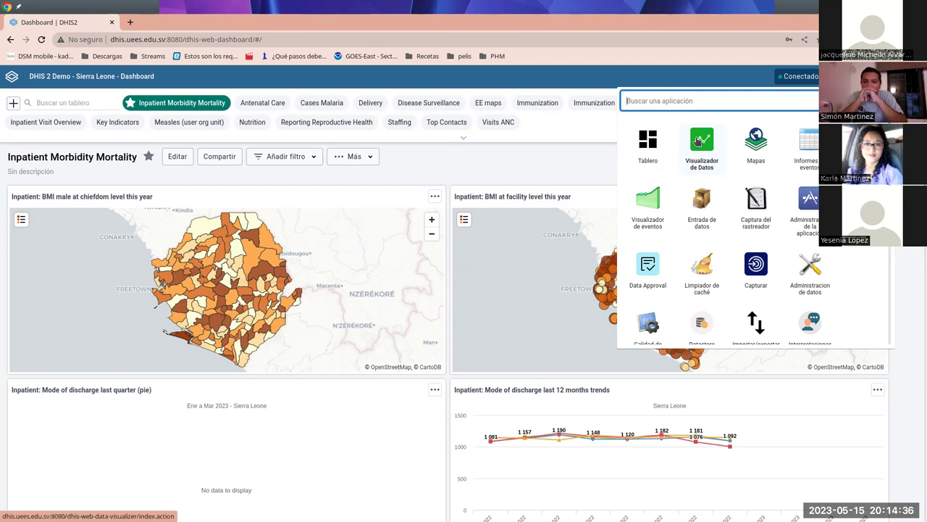
{"action": "left_click", "coordinate": [706, 146]}
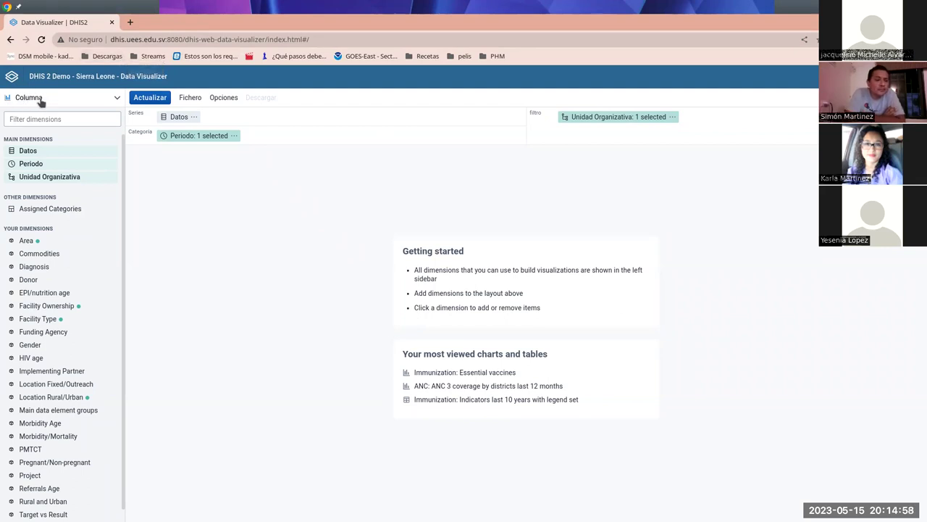
{"action": "key", "text": "alt+Tab"}
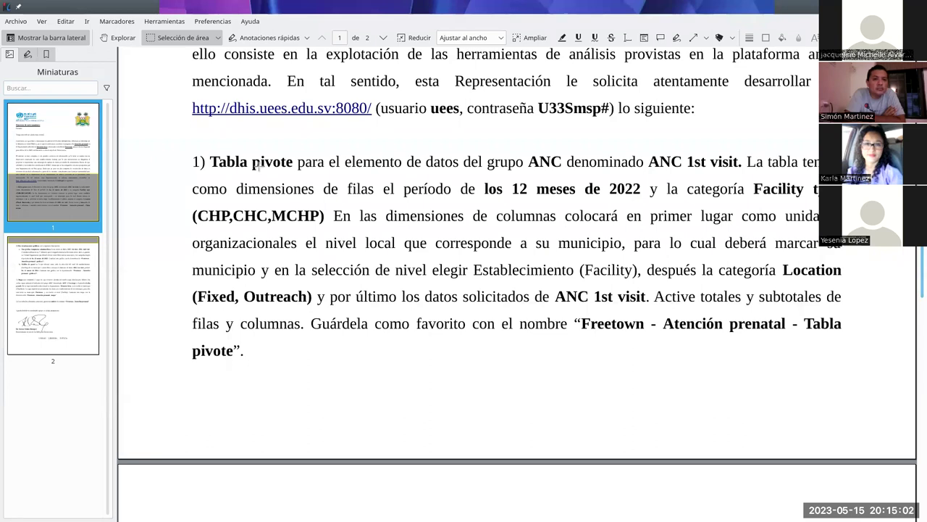
{"action": "key", "text": "alt+Tab"}
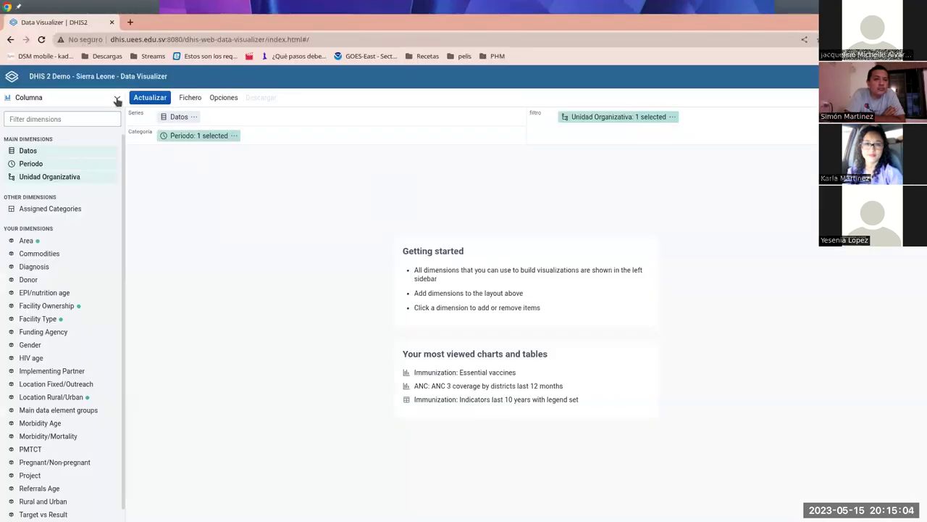
{"action": "left_click", "coordinate": [116, 98]}
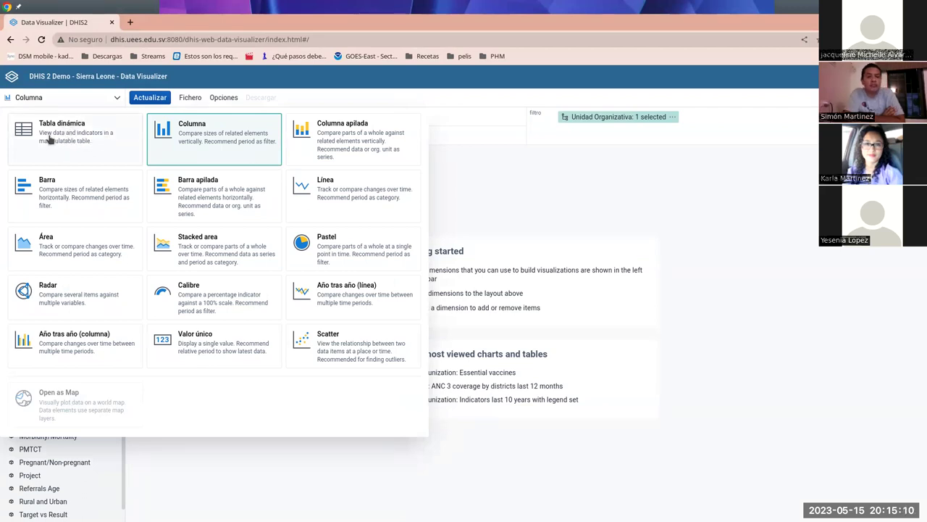
{"action": "left_click", "coordinate": [64, 141]}
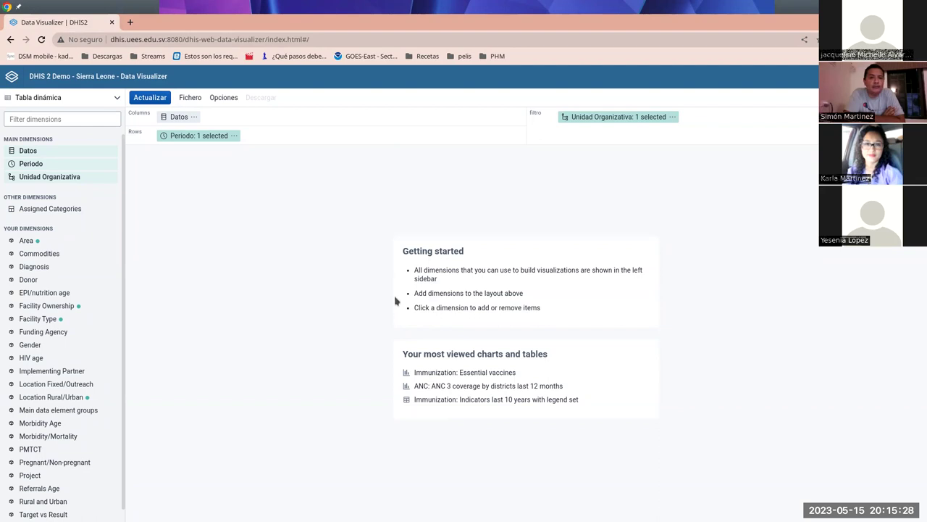
Check the period required in the exercise letter and remove Últimos 12 meses from the row dimension Periodo
{"action": "key", "text": "alt+Tab"}
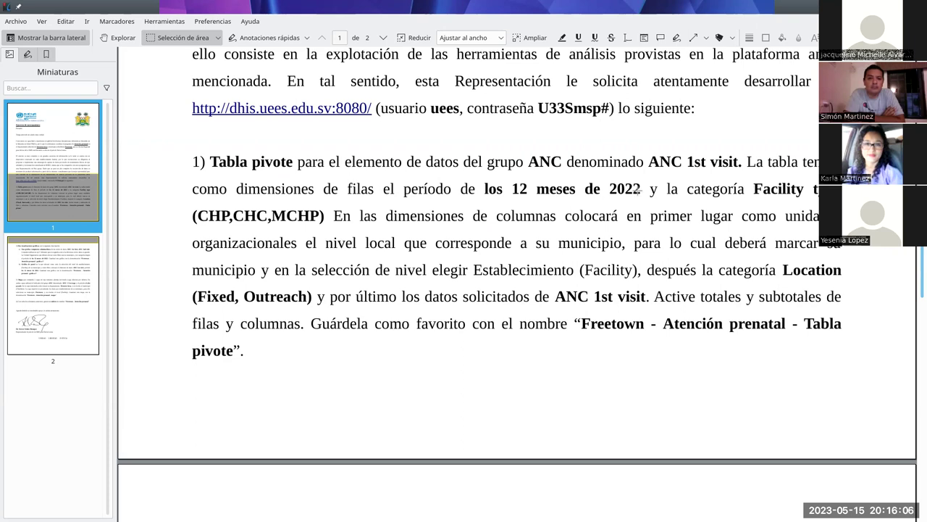
{"action": "key", "text": "alt+Tab"}
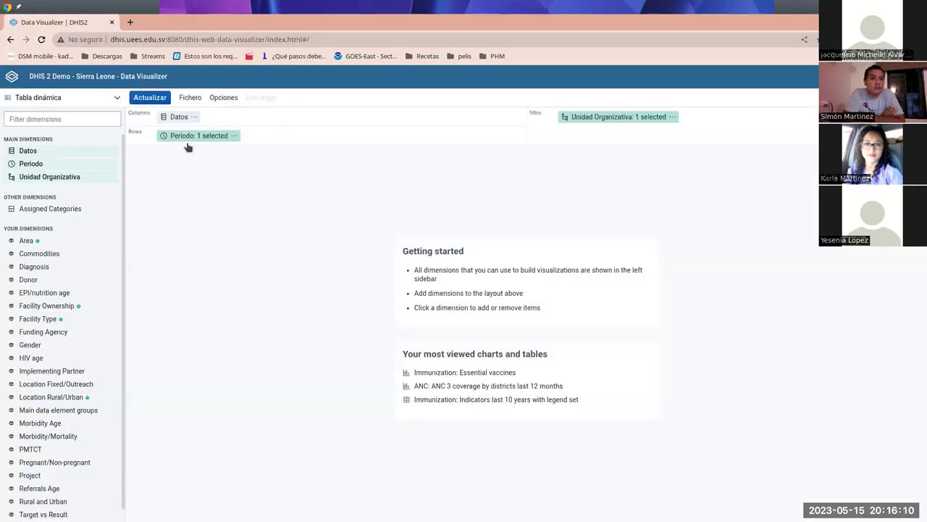
{"action": "mouse_move", "coordinate": [195, 139]}
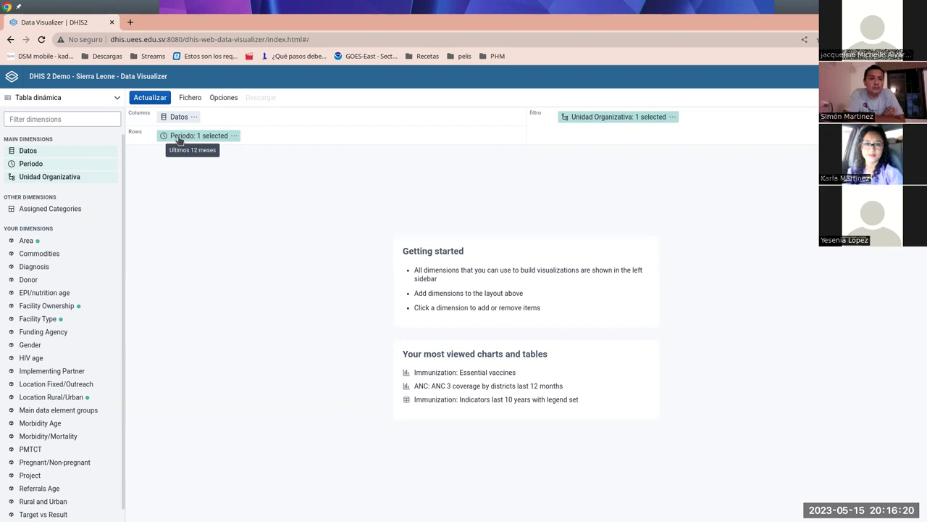
{"action": "left_click", "coordinate": [181, 138]}
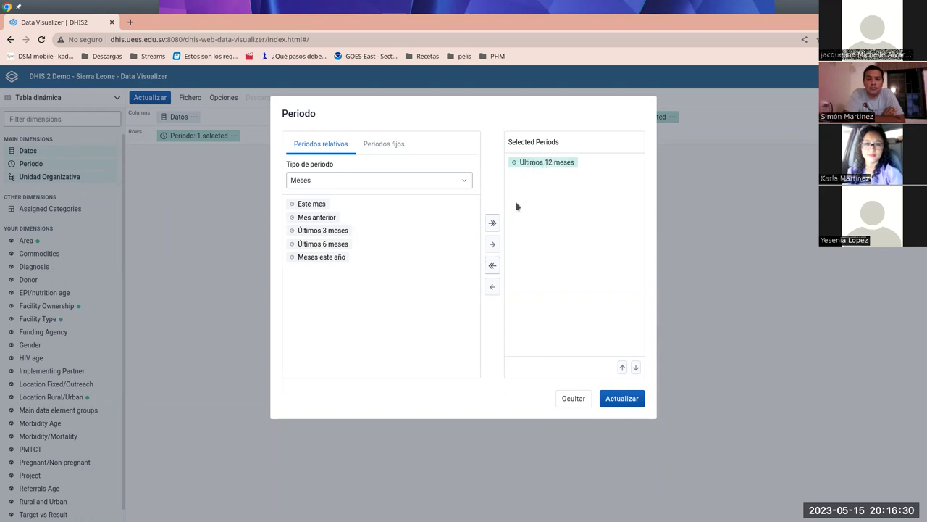
{"action": "left_click", "coordinate": [493, 266]}
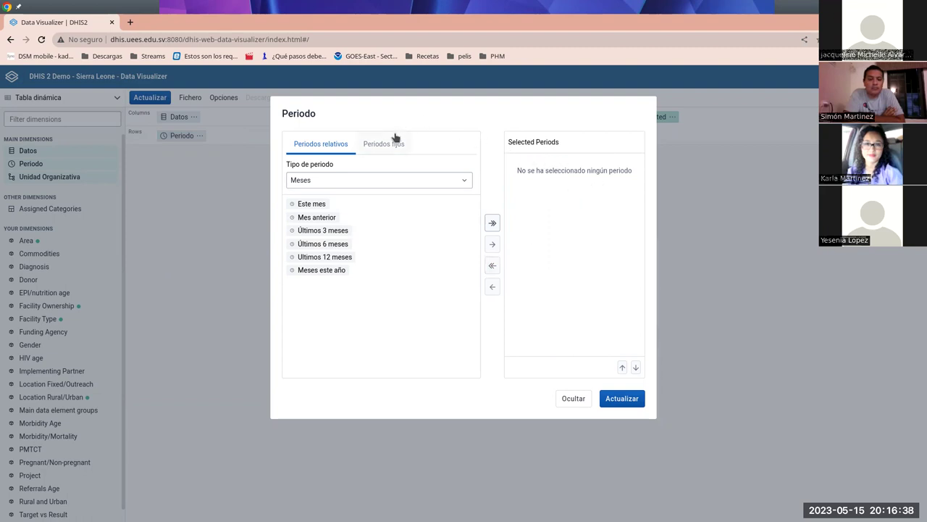
Select all twelve fixed monthly periods of 2022 for the row dimension Periodo and update the table
{"action": "key", "text": "alt+Tab"}
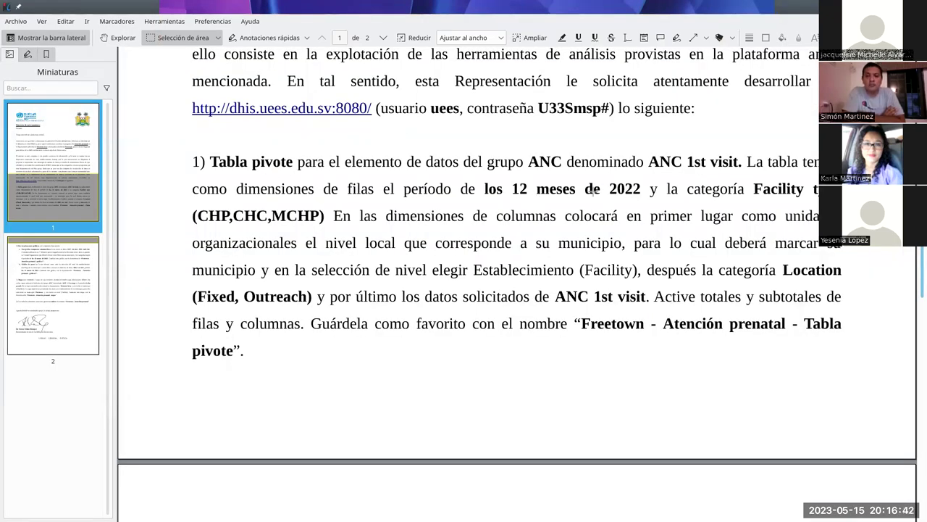
{"action": "key", "text": "alt+Tab"}
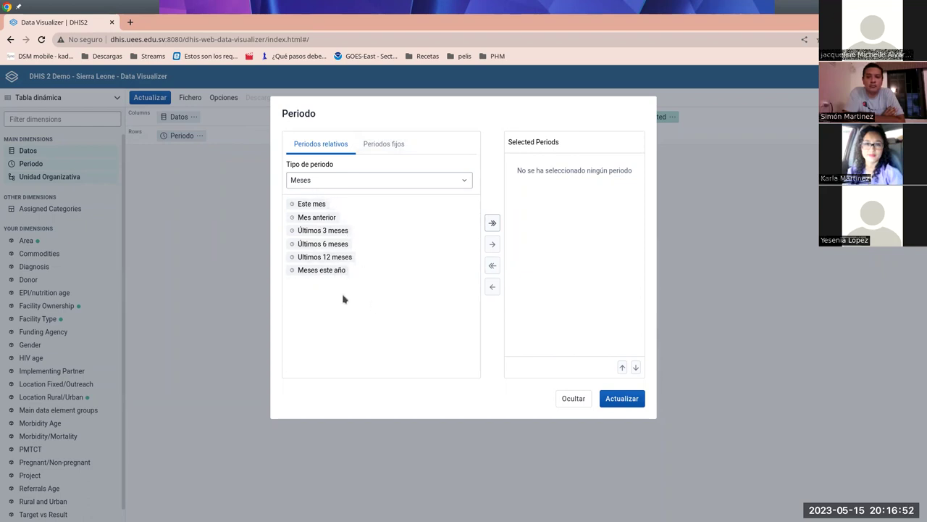
{"action": "left_click", "coordinate": [386, 147]}
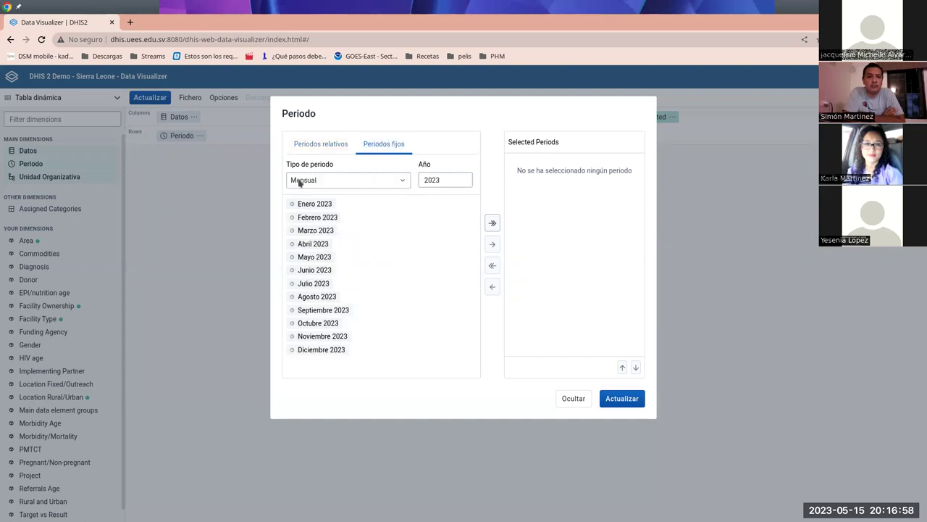
{"action": "left_click", "coordinate": [464, 183]}
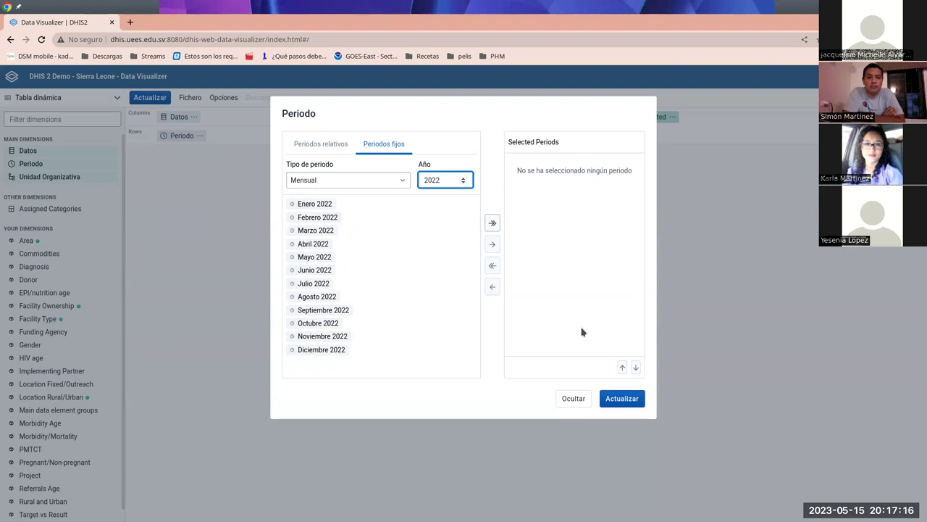
{"action": "left_click", "coordinate": [491, 223]}
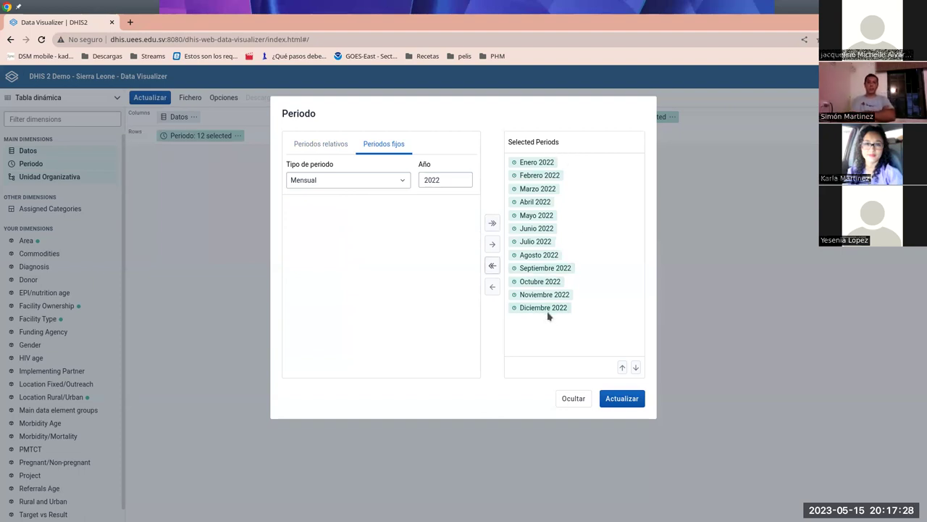
{"action": "left_click", "coordinate": [621, 399]}
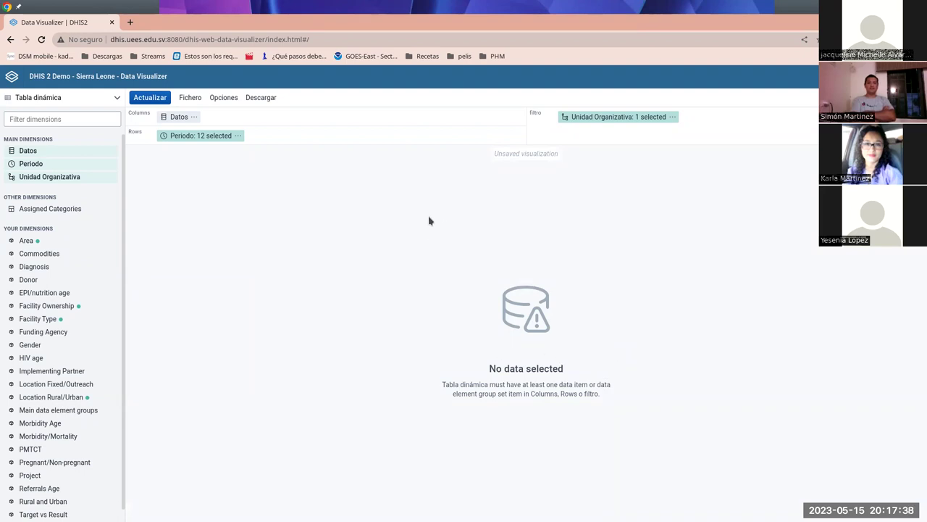
Check the letter's category requirement, add Facility Type to the rows after Periodo and include all its items
{"action": "key", "text": "alt+Tab"}
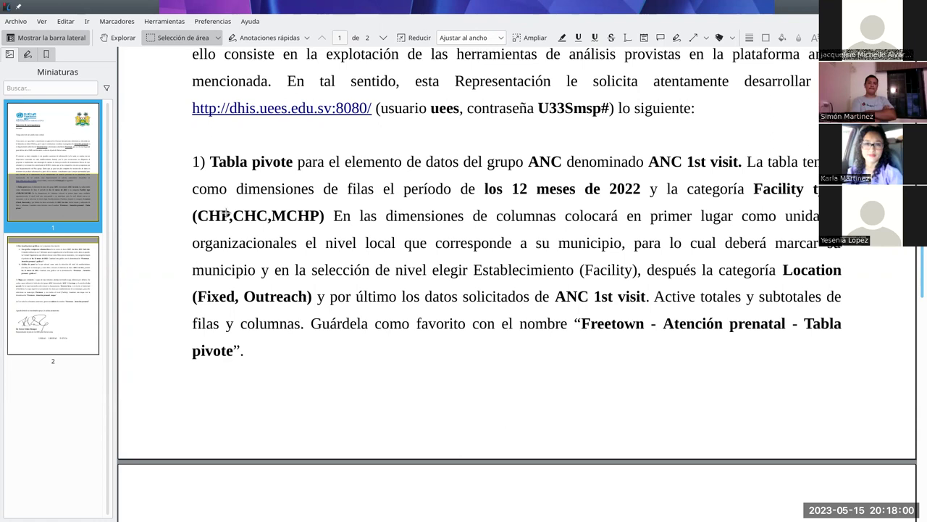
{"action": "key", "text": "alt+Tab"}
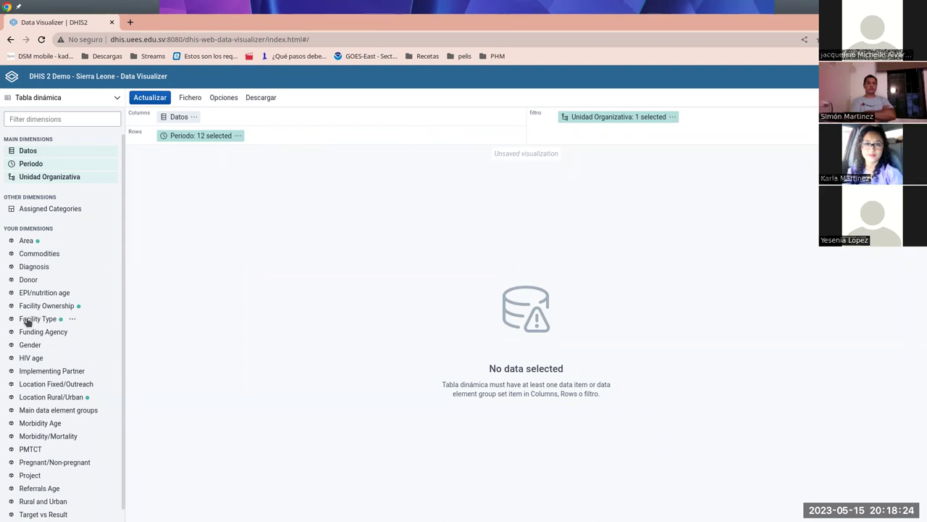
{"action": "left_click_drag", "start_coordinate": [27, 322], "coordinate": [275, 135]}
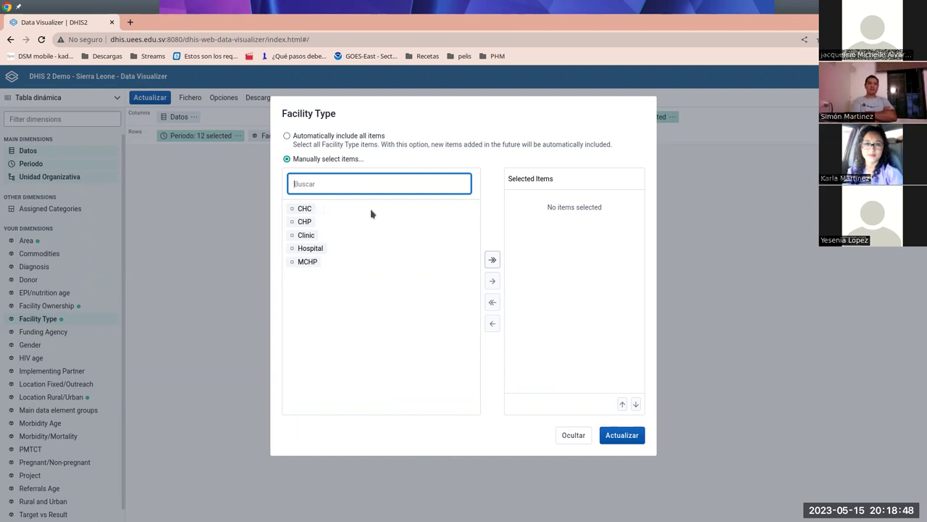
{"action": "left_click", "coordinate": [304, 209]}
{"action": "left_click", "coordinate": [305, 222], "text": "shift"}
{"action": "left_click", "coordinate": [307, 263], "text": "ctrl"}
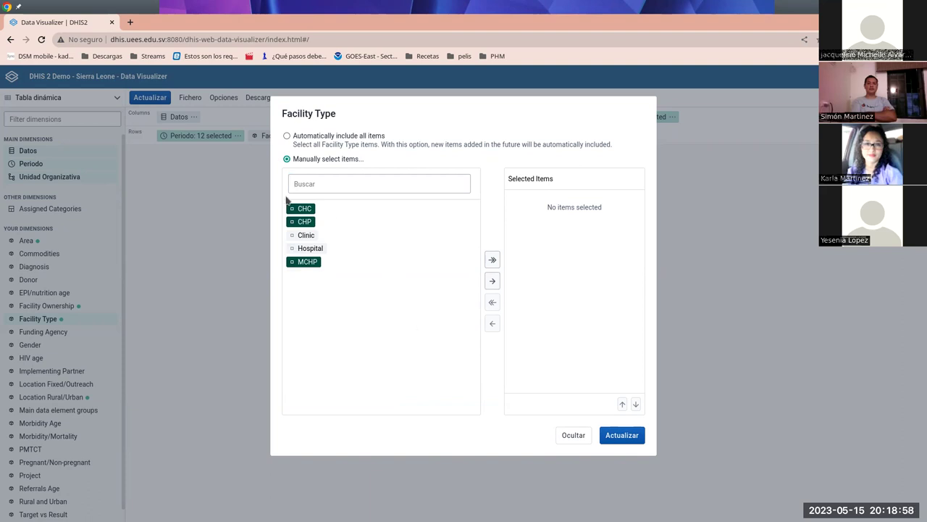
{"action": "left_click", "coordinate": [492, 260]}
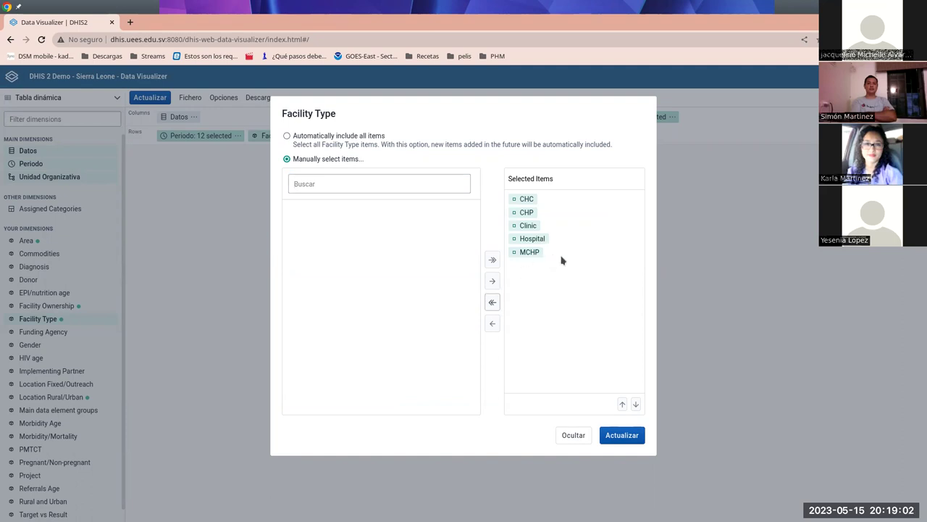
Remove Clinic and Hospital from the selected Facility Type items, keeping CHC, CHP and MCHP, and update the table
{"action": "left_click", "coordinate": [533, 228]}
{"action": "left_click", "coordinate": [492, 323]}
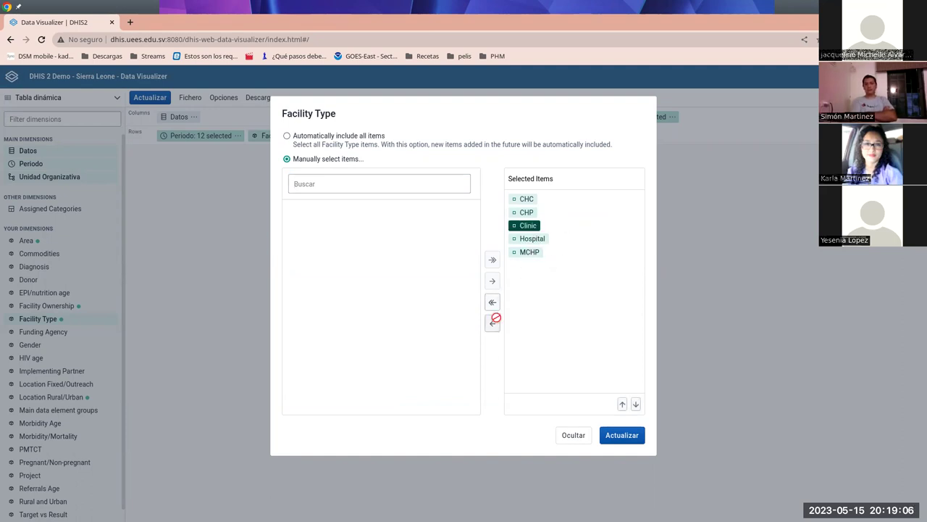
{"action": "left_click", "coordinate": [530, 226]}
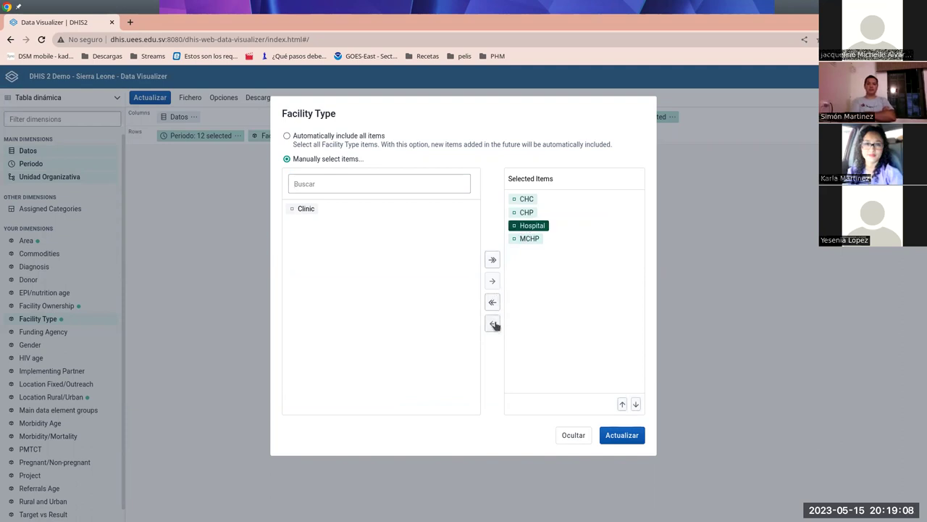
{"action": "left_click", "coordinate": [493, 324]}
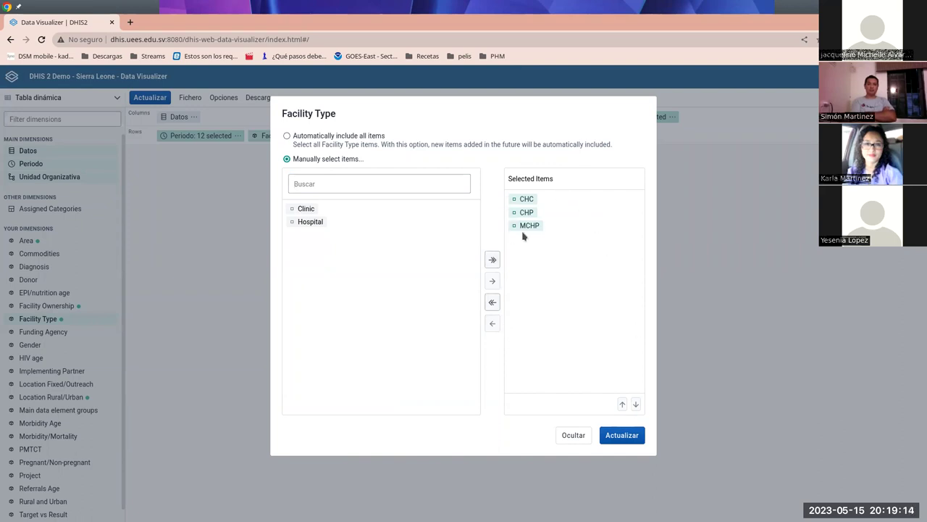
{"action": "left_click", "coordinate": [622, 435]}
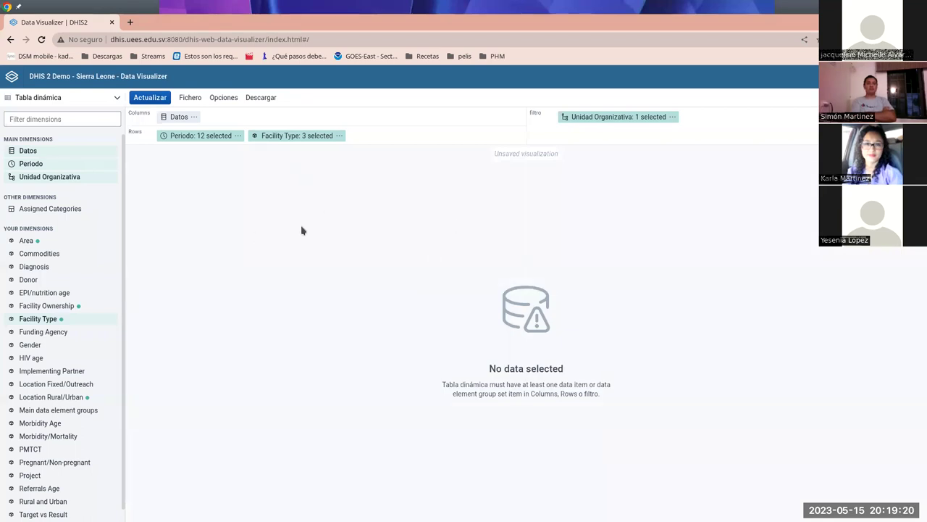
Review the assigned municipality and column requirements in the letter, and move Unidad Organizativa from the filter to the first column position
{"action": "key", "text": "alt+Tab"}
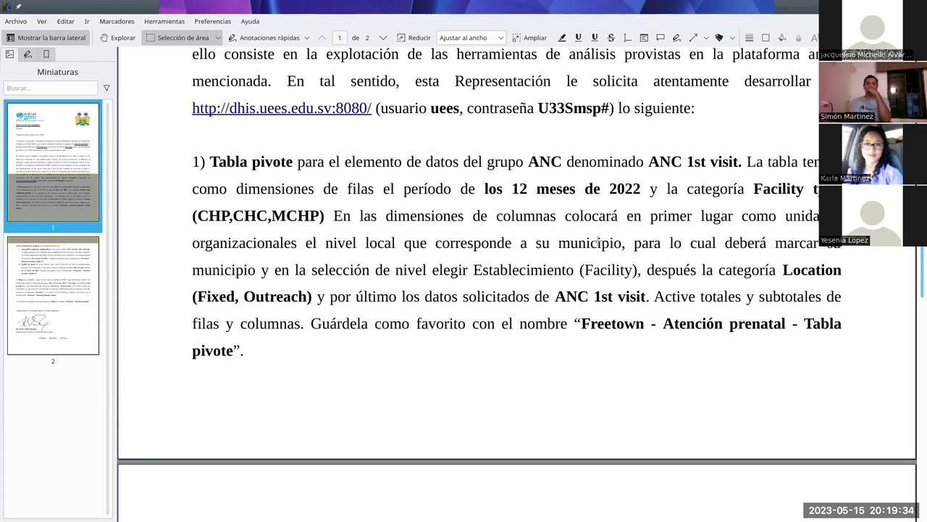
{"action": "scroll", "coordinate": [600, 246], "scroll_direction": "up", "scroll_amount": 10}
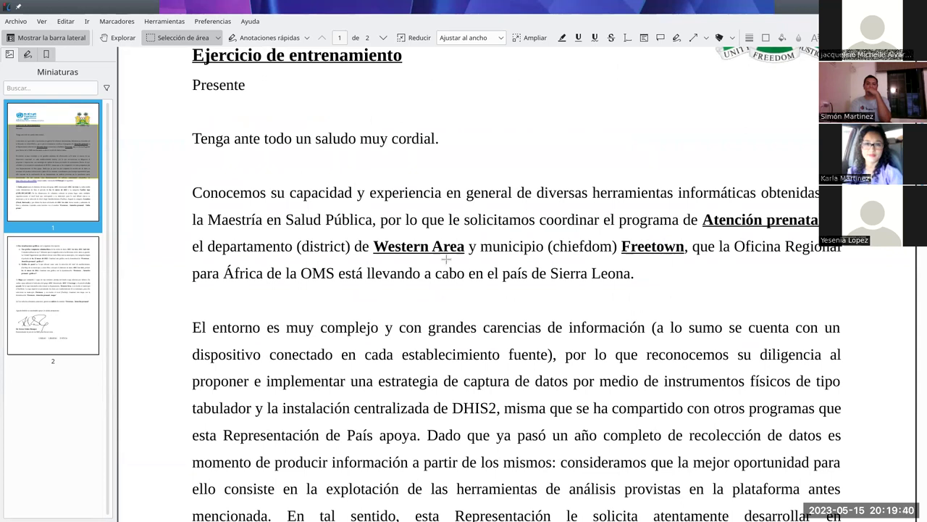
{"action": "scroll", "coordinate": [443, 250], "scroll_direction": "down", "scroll_amount": 3}
{"action": "scroll", "coordinate": [448, 259], "scroll_direction": "down", "scroll_amount": 5}
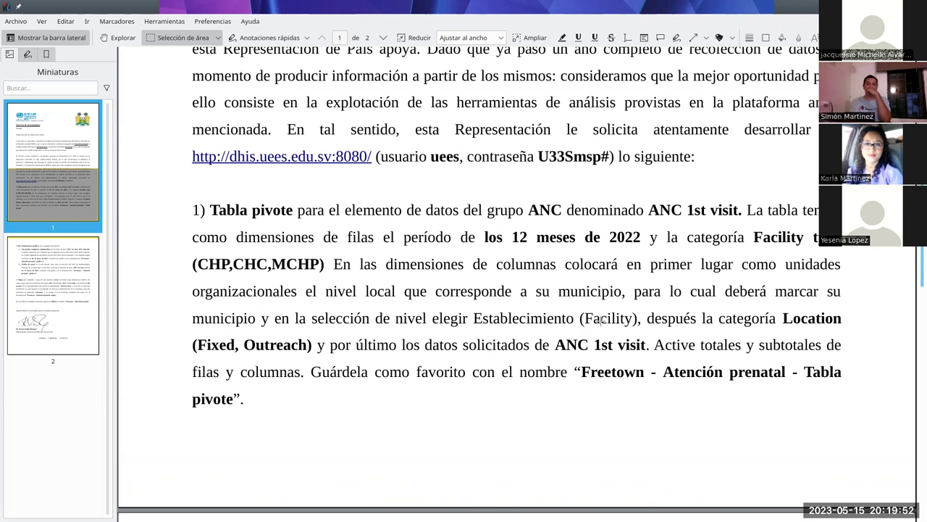
{"action": "key", "text": "alt+Tab"}
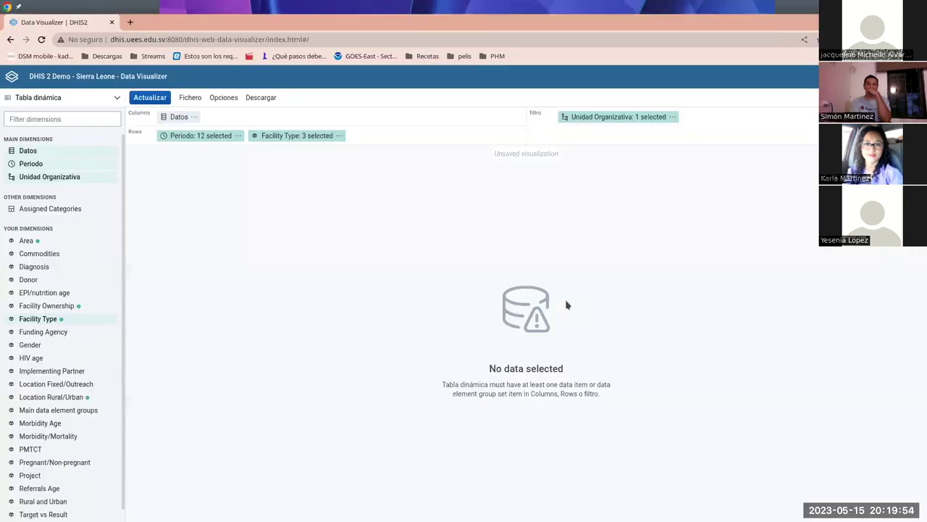
{"action": "key", "text": "alt+Tab"}
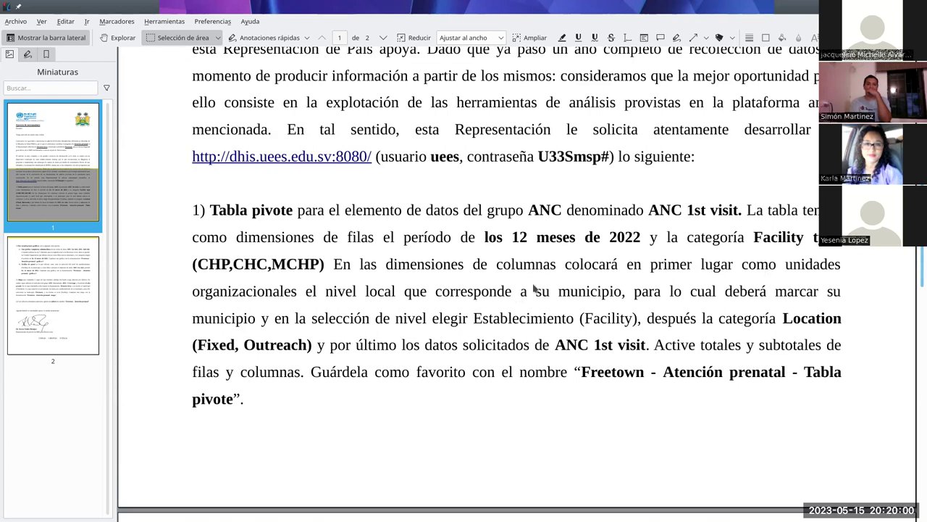
{"action": "key", "text": "alt+Tab"}
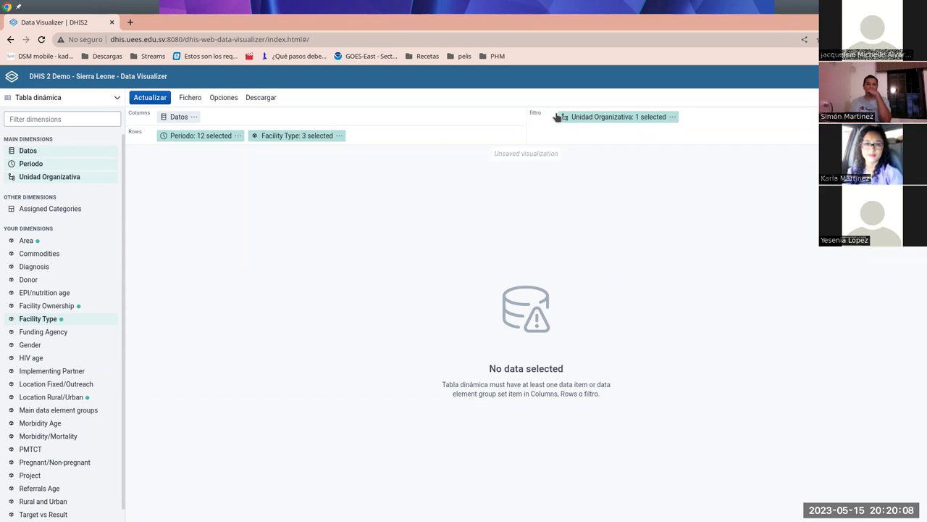
{"action": "left_click_drag", "start_coordinate": [610, 120], "coordinate": [206, 120]}
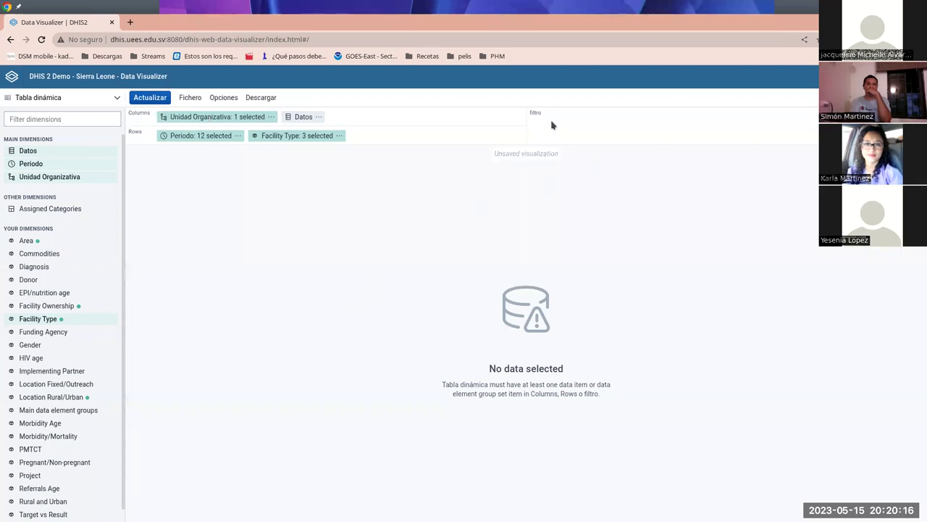
Replace the user organisation unit selection in Unidad Organizativa with Freetown, under Western Area
{"action": "left_click", "coordinate": [217, 118]}
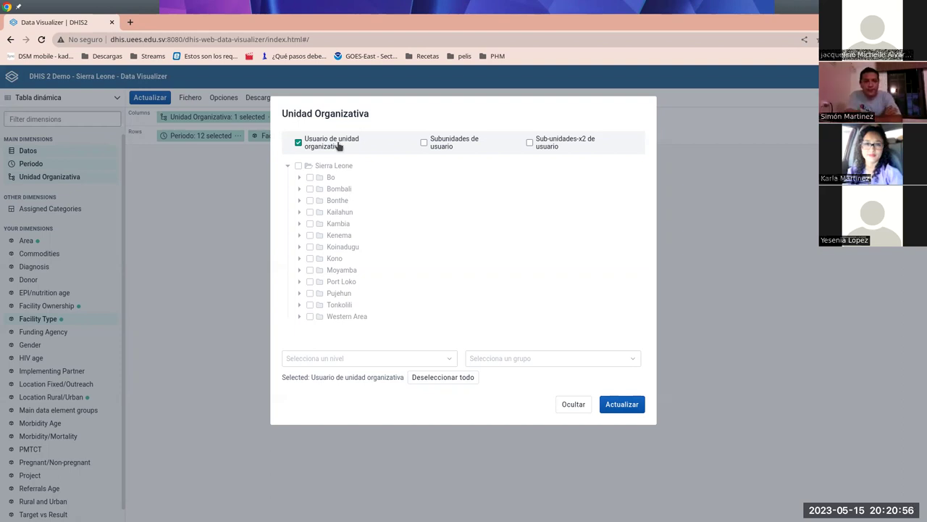
{"action": "left_click", "coordinate": [298, 143]}
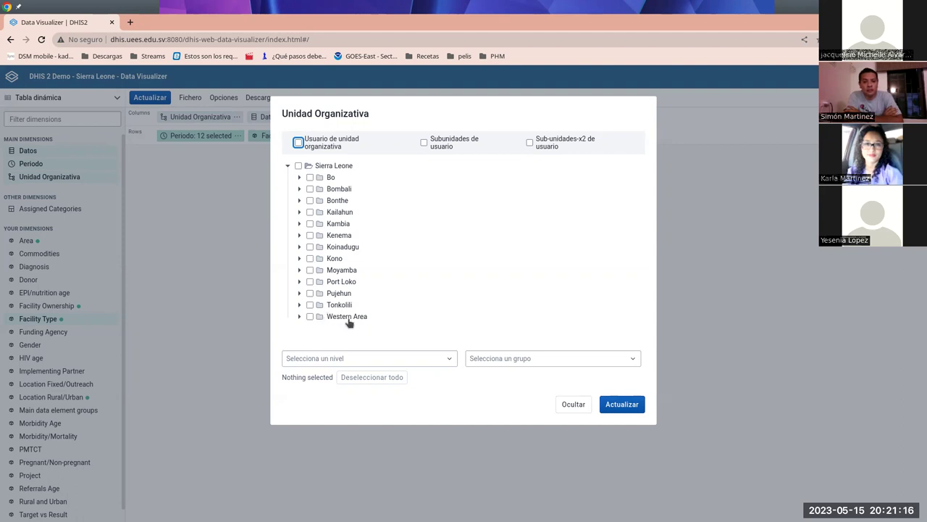
{"action": "left_click", "coordinate": [299, 317]}
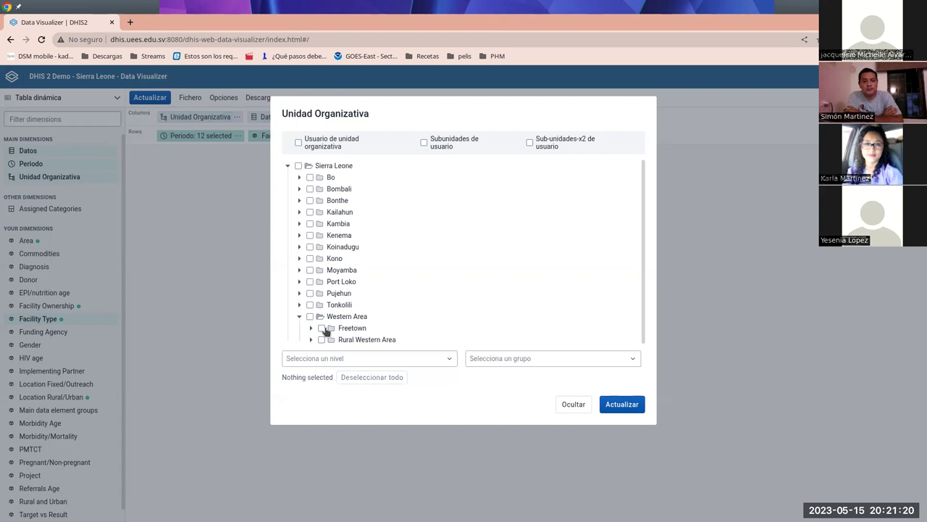
{"action": "left_click", "coordinate": [321, 328]}
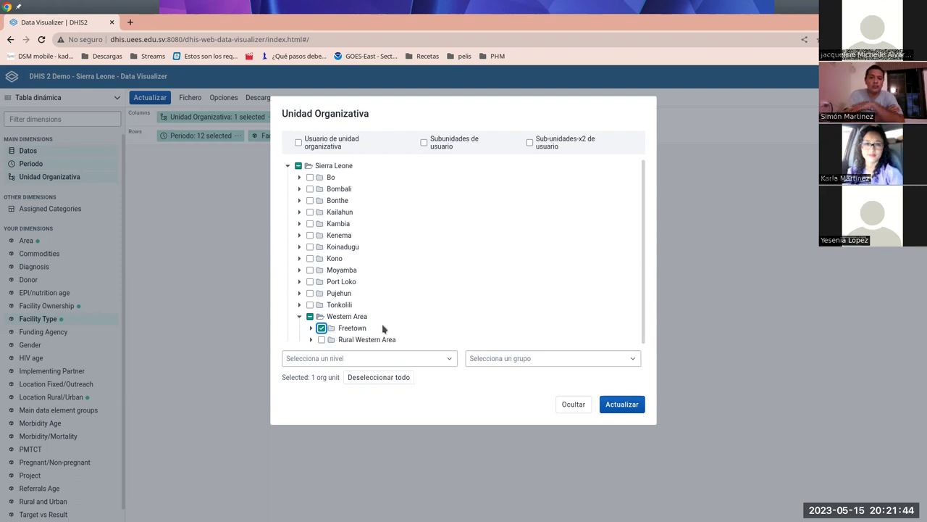
Look through Freetown's facilities, add the Facility level to the organisation unit selection and update the table
{"action": "left_click", "coordinate": [311, 328]}
{"action": "scroll", "coordinate": [420, 308], "scroll_direction": "down", "scroll_amount": 3}
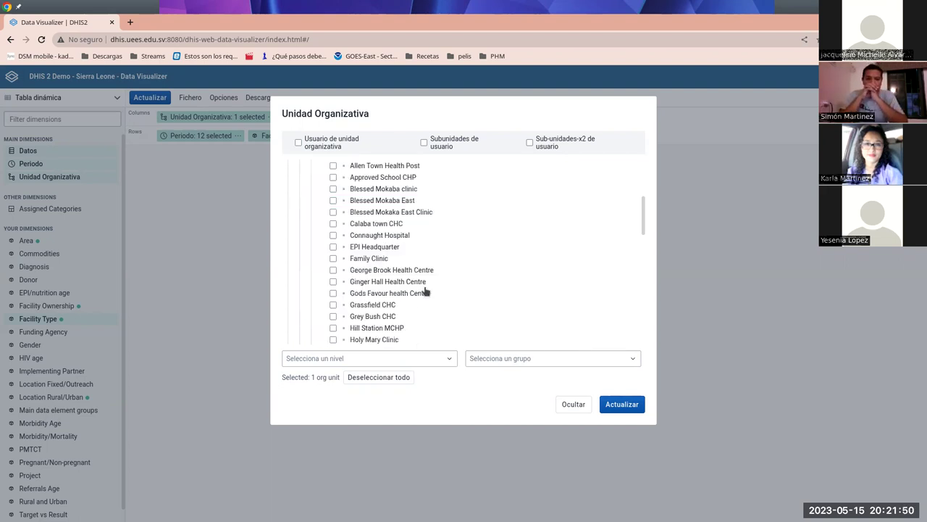
{"action": "scroll", "coordinate": [403, 270], "scroll_direction": "up", "scroll_amount": 3}
{"action": "scroll", "coordinate": [403, 278], "scroll_direction": "down", "scroll_amount": 2}
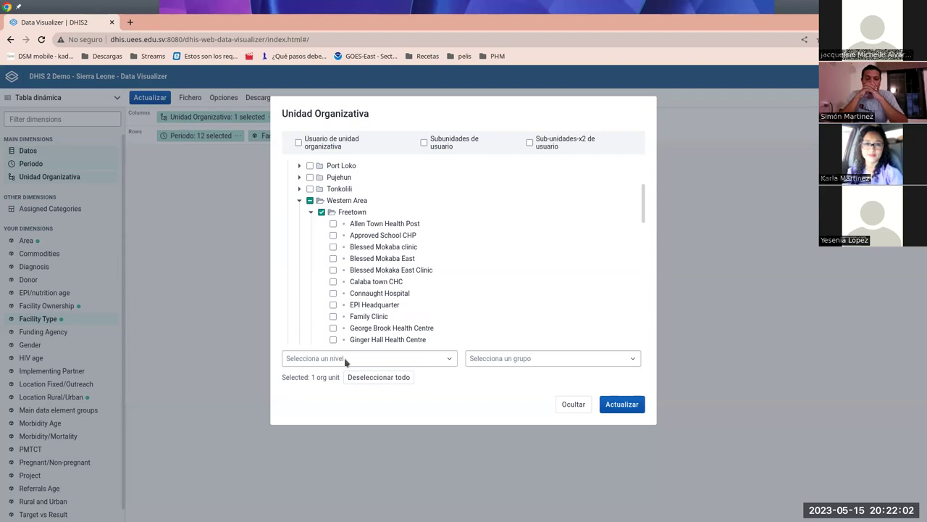
{"action": "left_click", "coordinate": [445, 359]}
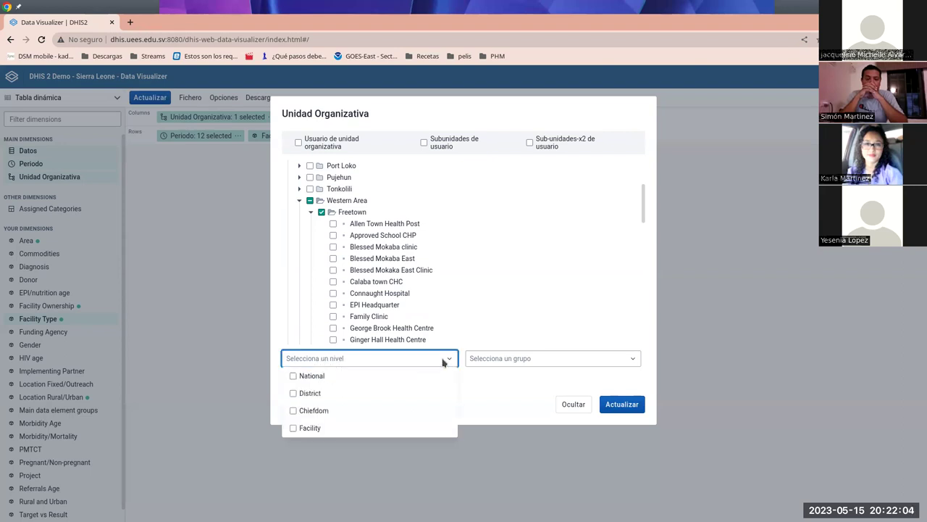
{"action": "left_click", "coordinate": [294, 430]}
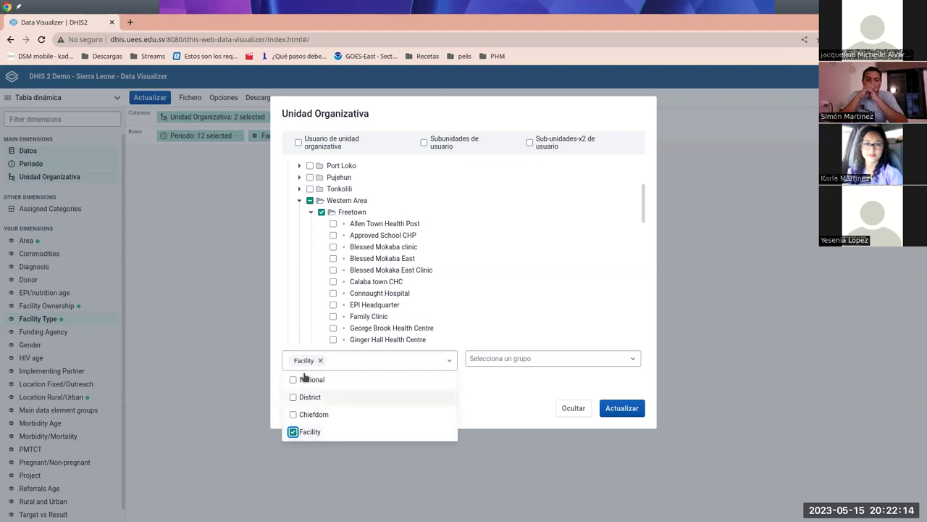
{"action": "left_click", "coordinate": [487, 390]}
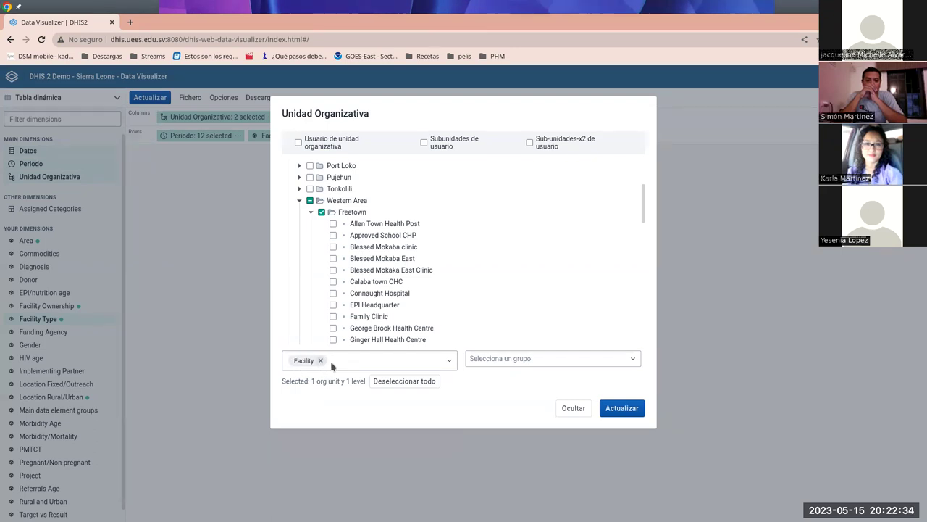
{"action": "left_click", "coordinate": [623, 408]}
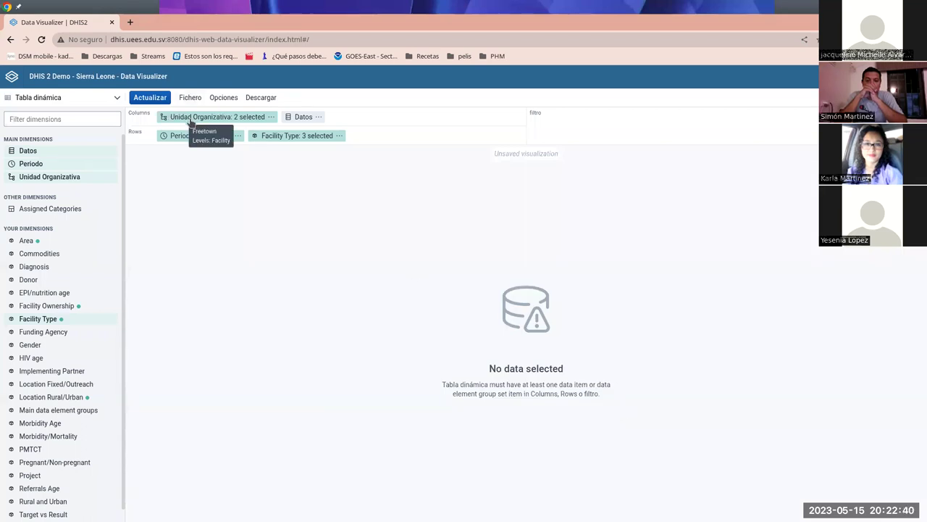
Check the letter's Location requirement, add Location Fixed/Outreach to the columns before Datos with Fixed and Outreach selected, and update the table
{"action": "key", "text": "alt+Tab"}
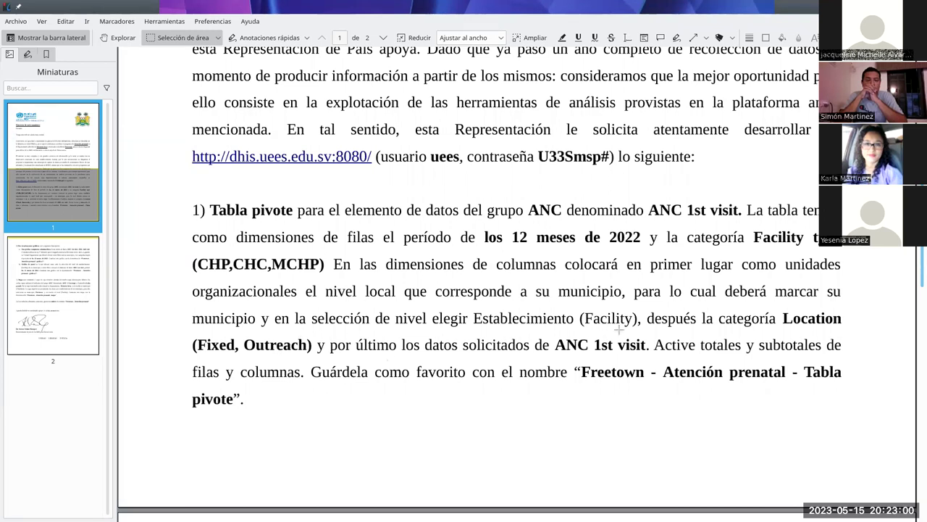
{"action": "key", "text": "alt+Tab"}
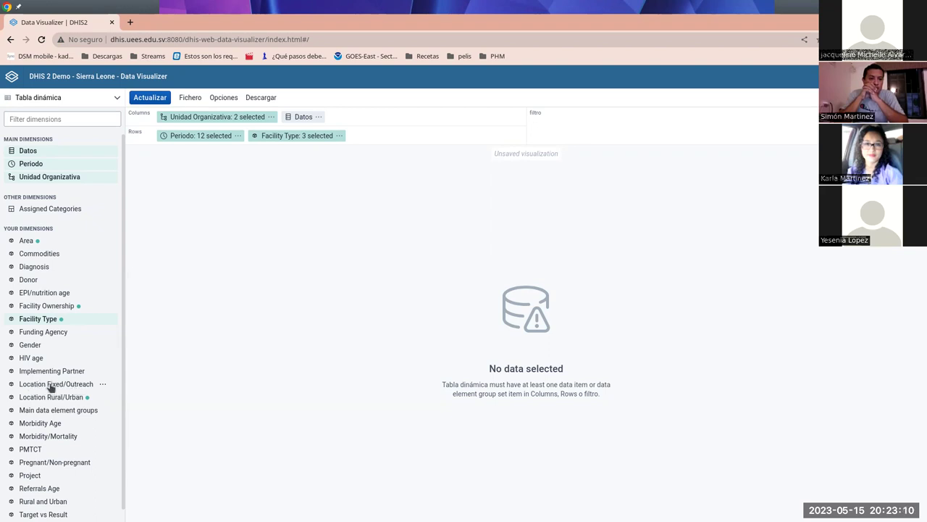
{"action": "left_click_drag", "start_coordinate": [49, 387], "coordinate": [311, 131]}
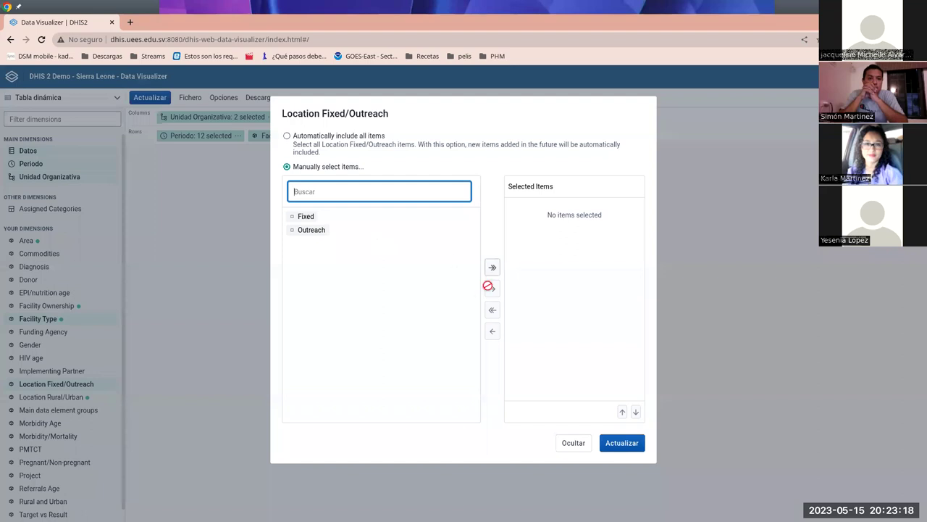
{"action": "left_click", "coordinate": [492, 268]}
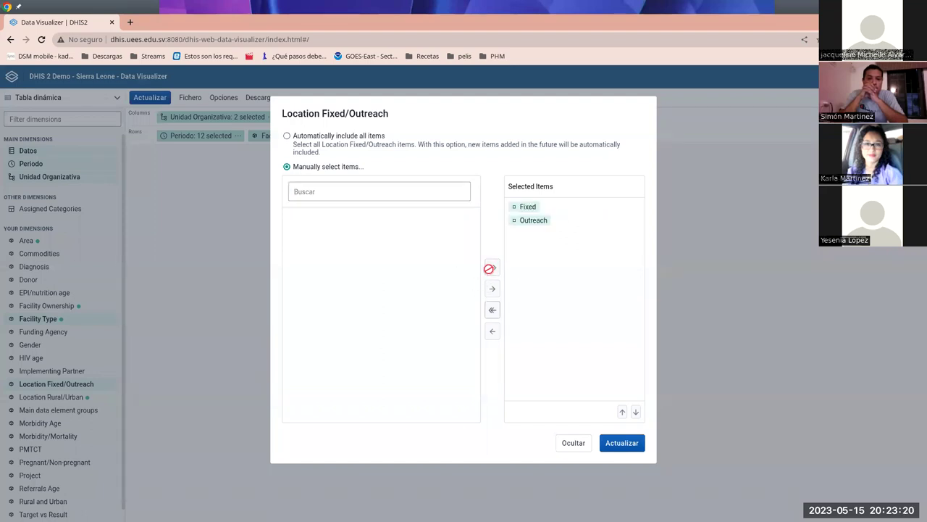
{"action": "left_click", "coordinate": [626, 443]}
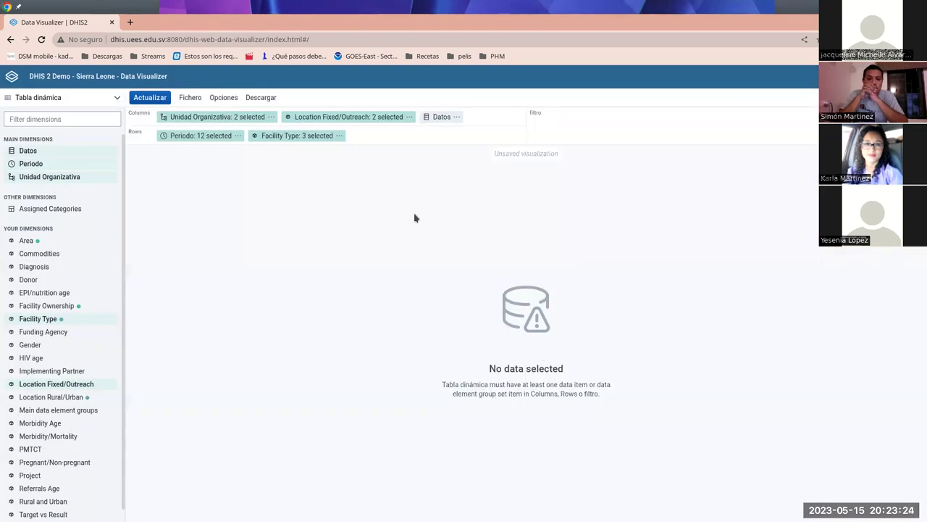
Check the data requested in the letter and filter the Datos items to Elementos de datos in the ANC group
{"action": "key", "text": "alt+Tab"}
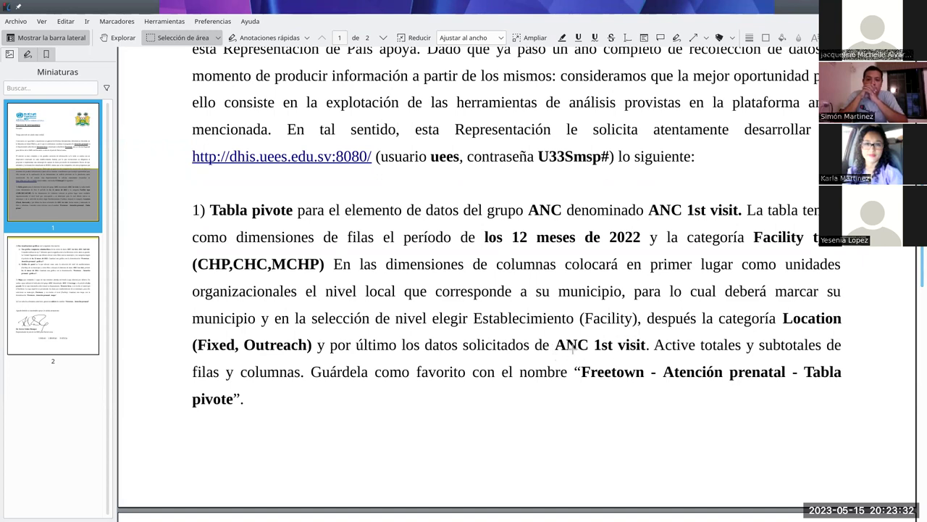
{"action": "key", "text": "alt+Tab"}
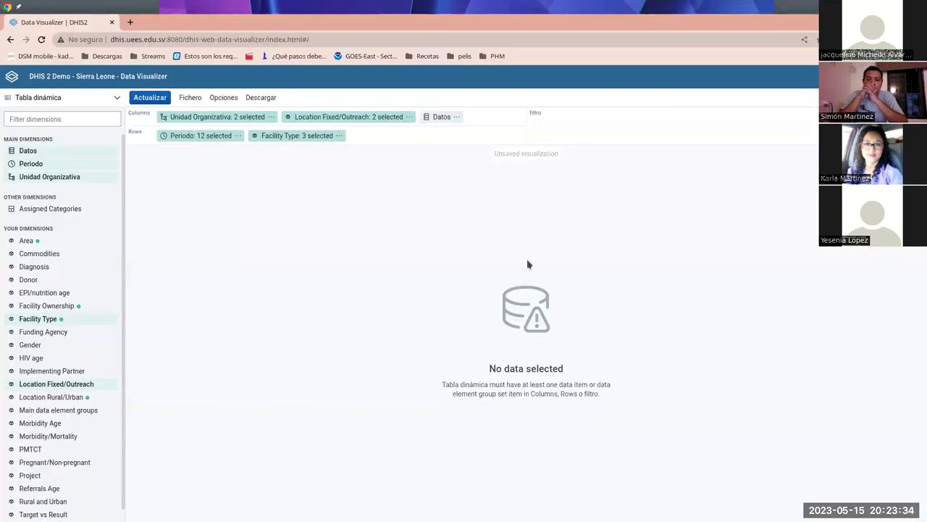
{"action": "left_click", "coordinate": [441, 118]}
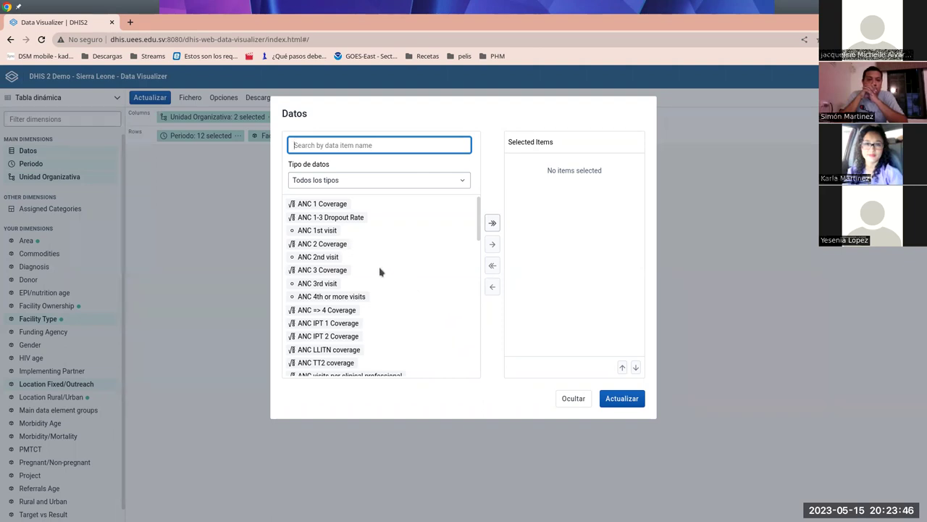
{"action": "left_click", "coordinate": [383, 184]}
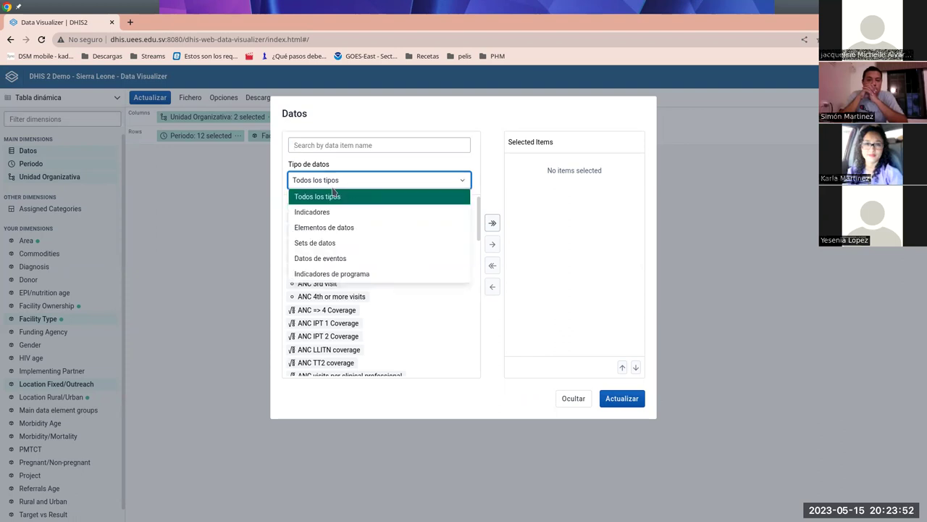
{"action": "left_click", "coordinate": [320, 229]}
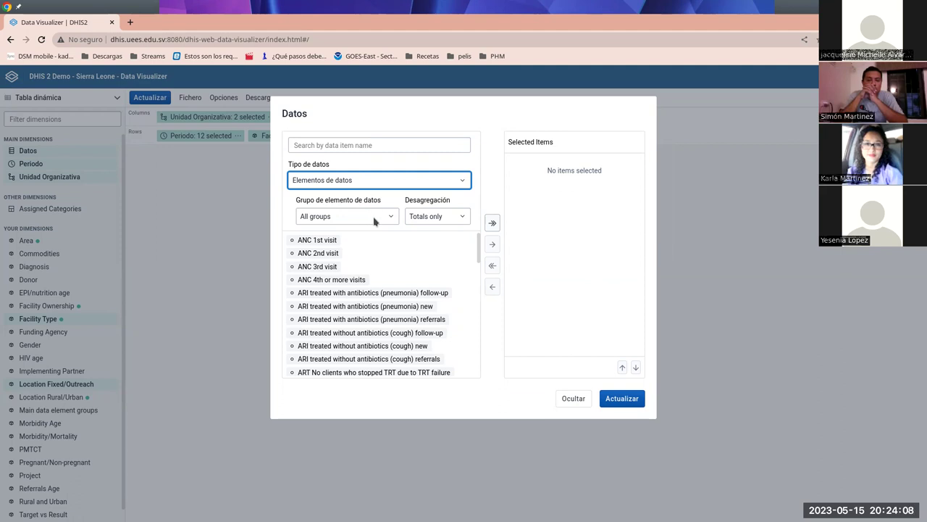
{"action": "left_click", "coordinate": [316, 217]}
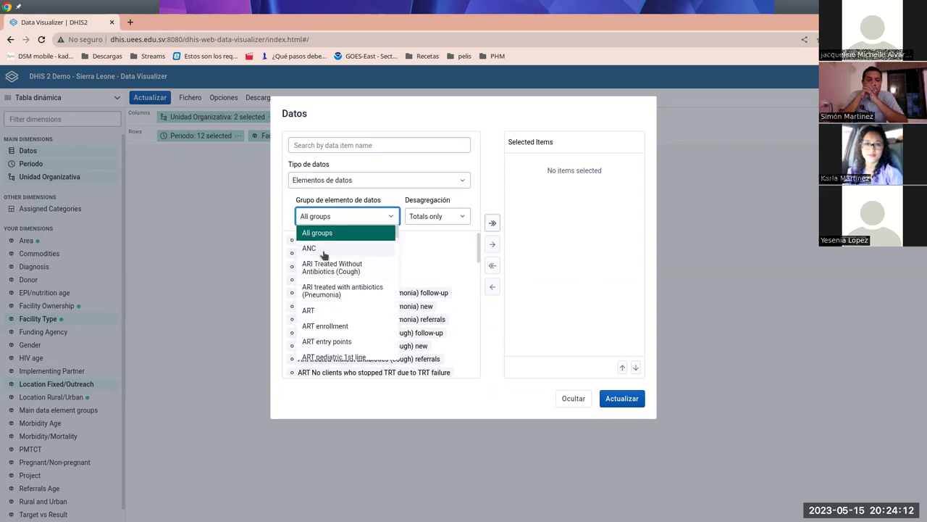
{"action": "scroll", "coordinate": [348, 269], "scroll_direction": "down", "scroll_amount": 3}
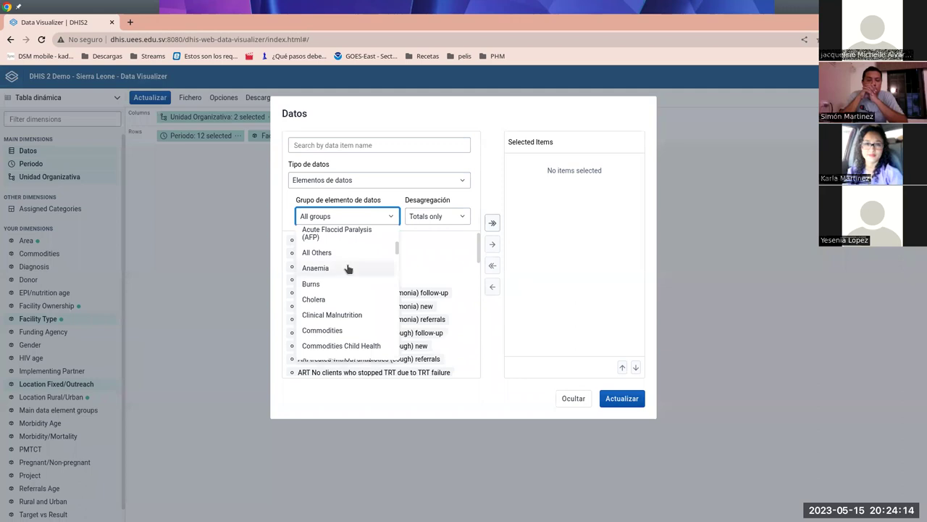
{"action": "scroll", "coordinate": [361, 247], "scroll_direction": "up", "scroll_amount": 2}
{"action": "scroll", "coordinate": [325, 243], "scroll_direction": "up", "scroll_amount": 2}
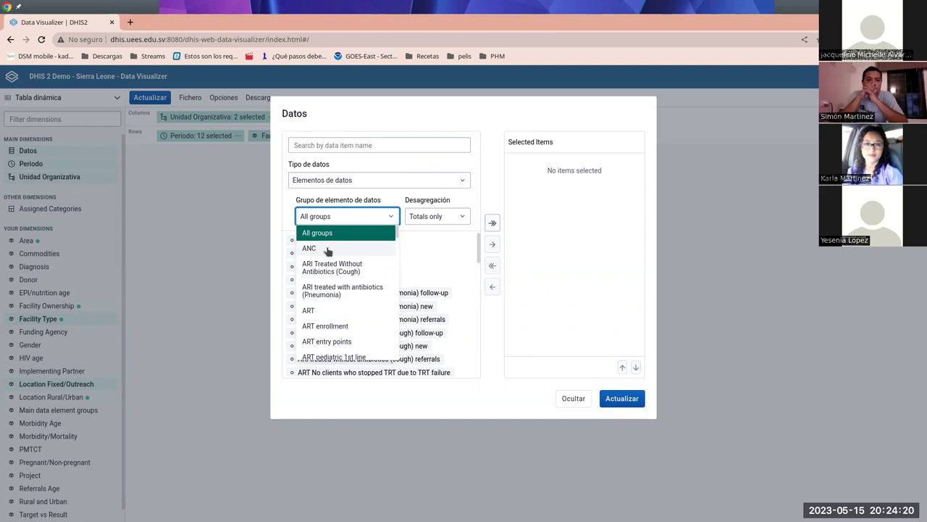
{"action": "left_click", "coordinate": [327, 250]}
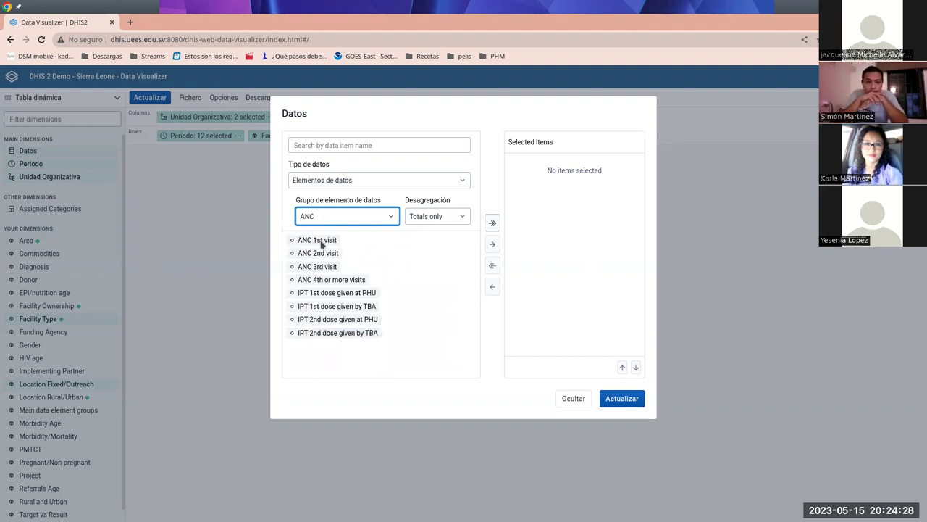
Add ANC 1st visit to the selected data items, update the table and look across its facility columns
{"action": "left_click", "coordinate": [323, 244]}
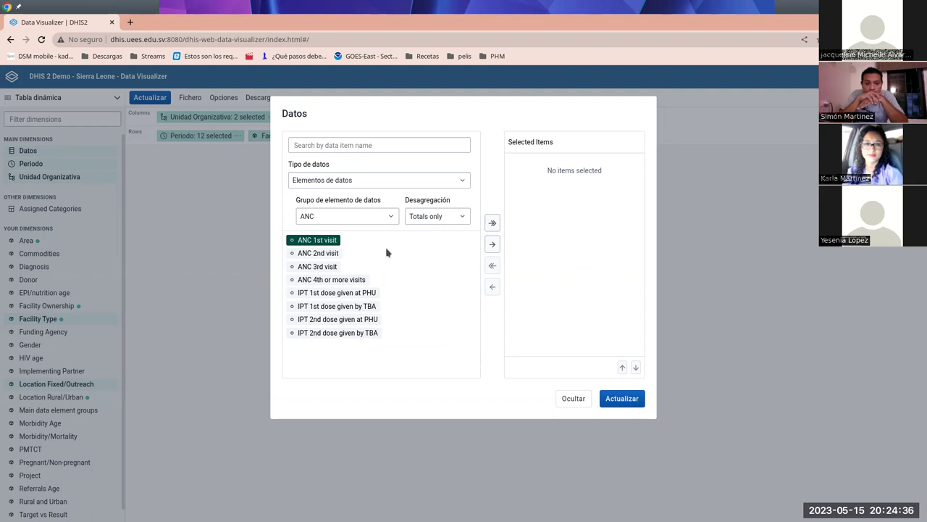
{"action": "left_click", "coordinate": [492, 244]}
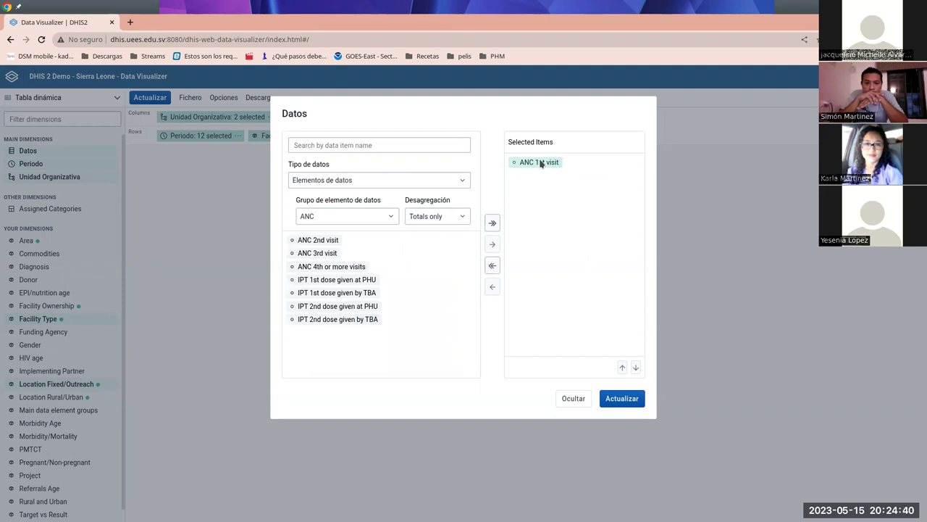
{"action": "left_click", "coordinate": [619, 399]}
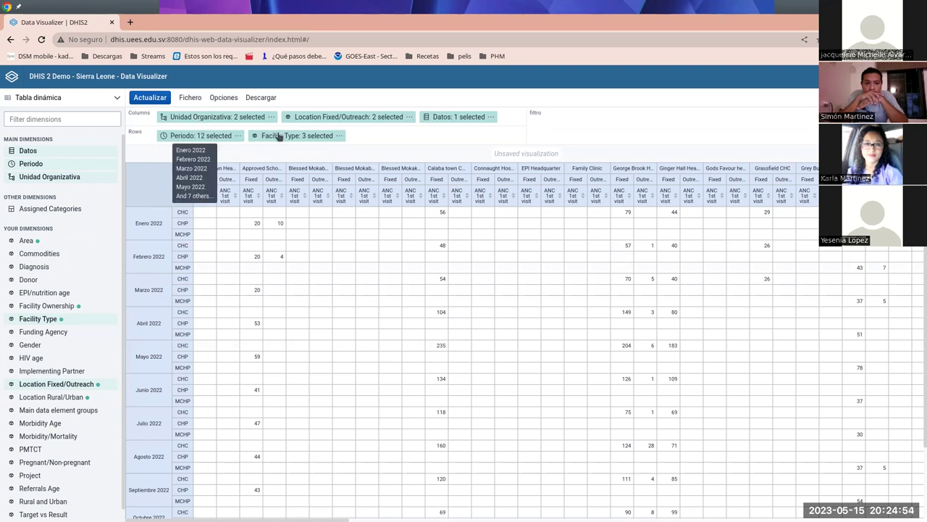
{"action": "mouse_move", "coordinate": [279, 141]}
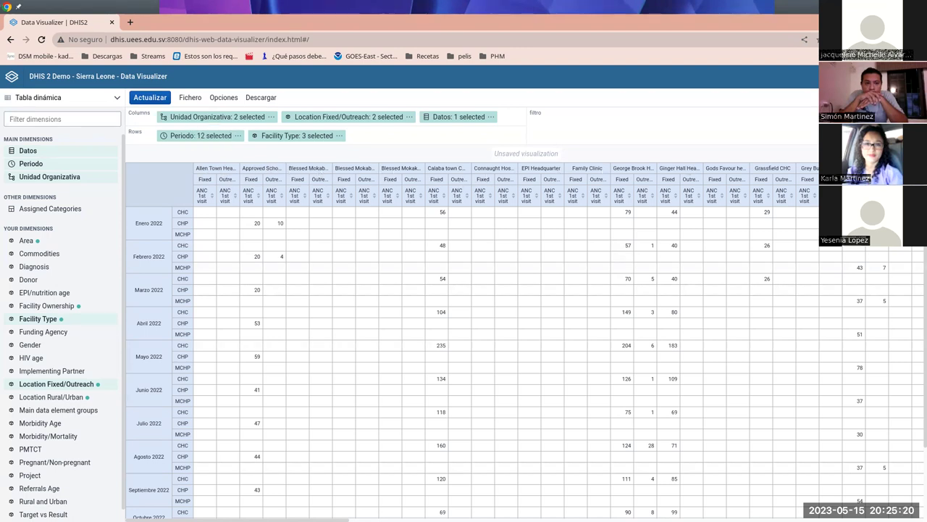
{"action": "scroll", "coordinate": [471, 341], "scroll_direction": "right", "scroll_amount": 15}
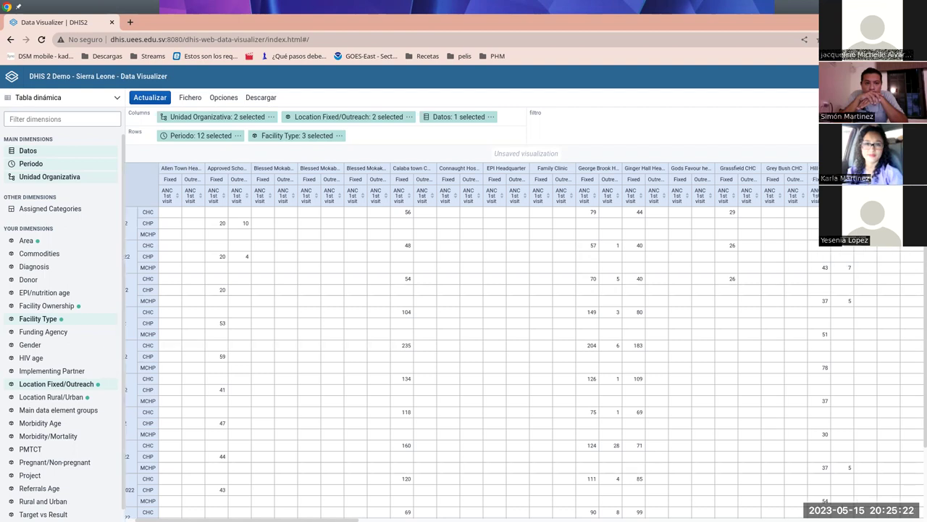
{"action": "scroll", "coordinate": [470, 340], "scroll_direction": "left", "scroll_amount": 10}
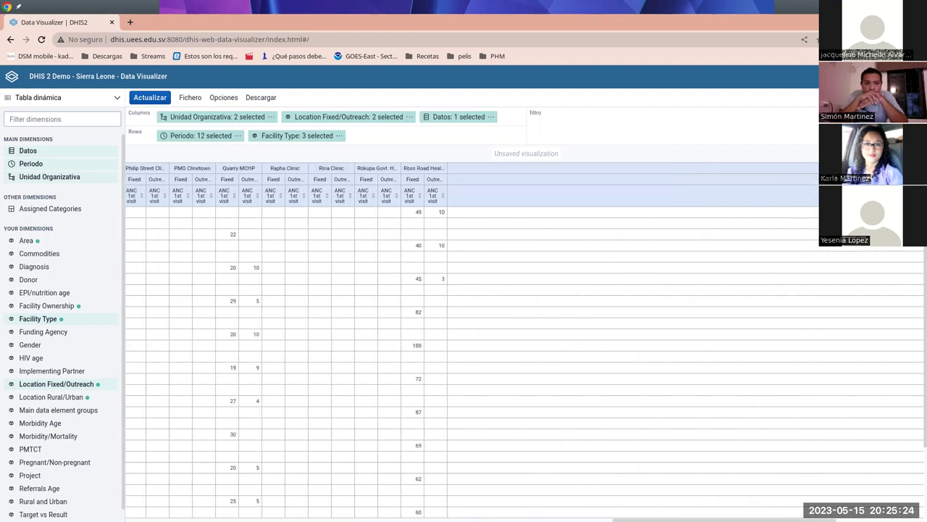
{"action": "scroll", "coordinate": [623, 282], "scroll_direction": "left", "scroll_amount": 3}
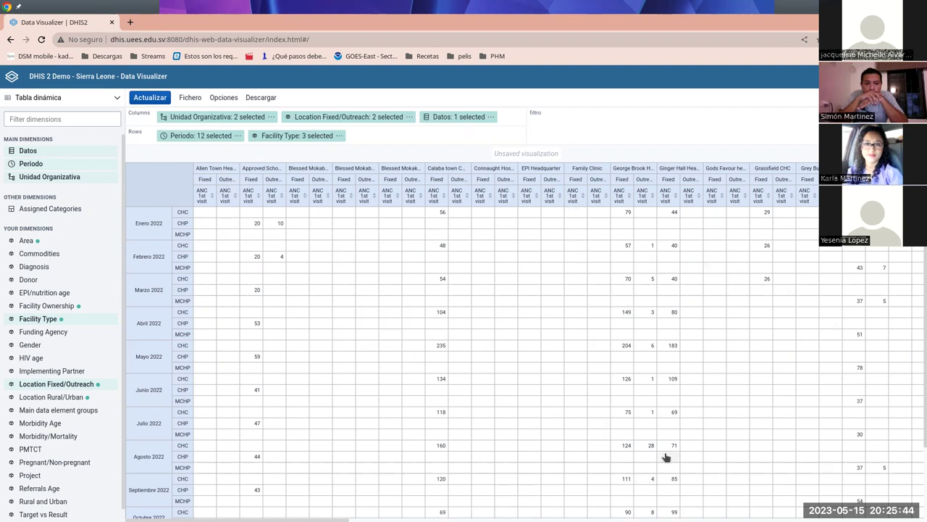
Check the letter's totals requirement, enable column and row totals and sub-totals, then update the table and look across it
{"action": "key", "text": "alt+Tab"}
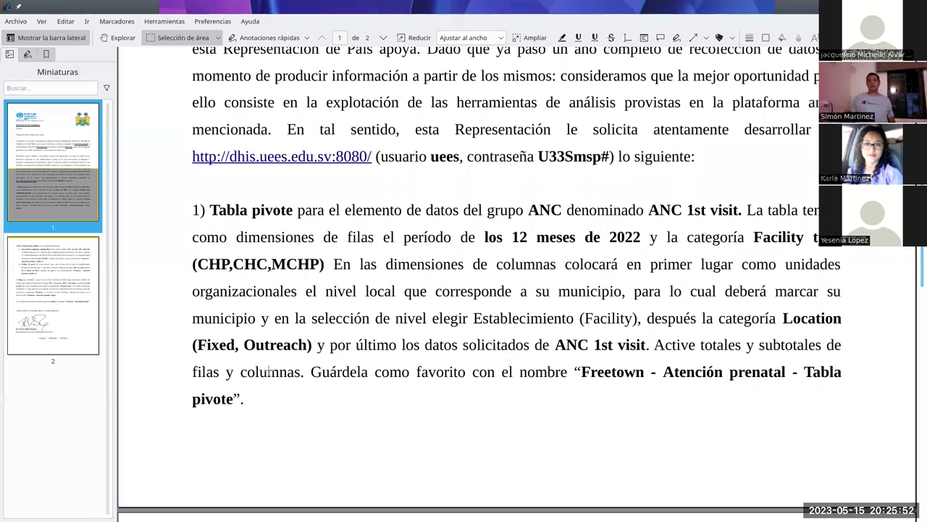
{"action": "key", "text": "alt+Tab"}
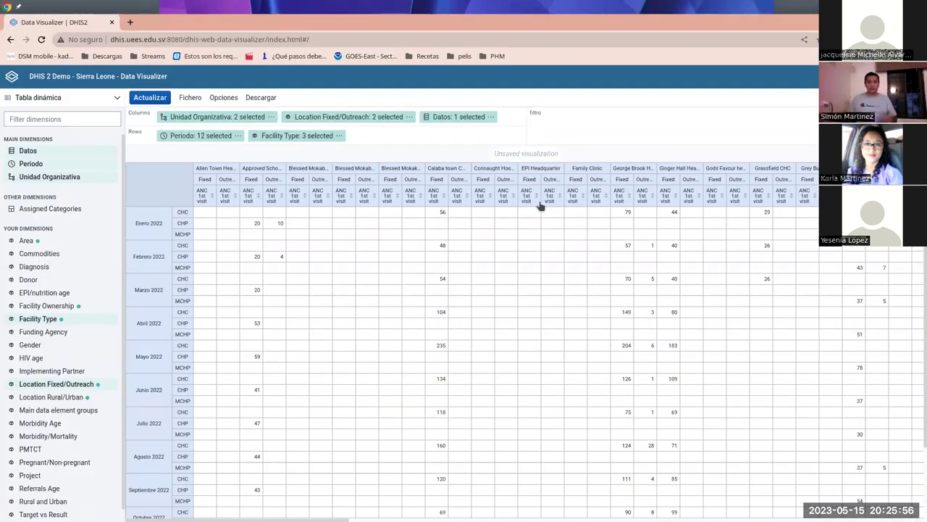
{"action": "left_click", "coordinate": [221, 100]}
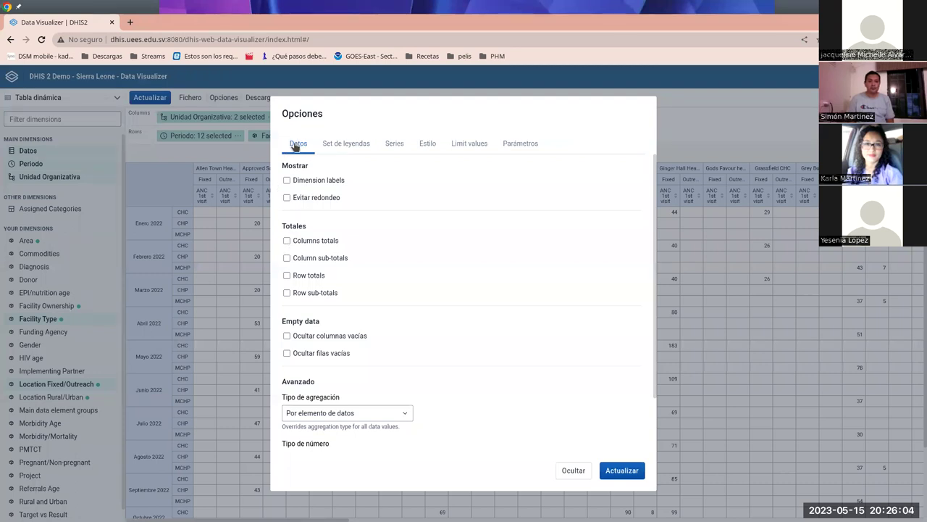
{"action": "left_click", "coordinate": [287, 242]}
{"action": "left_click", "coordinate": [287, 258]}
{"action": "left_click", "coordinate": [287, 276]}
{"action": "left_click", "coordinate": [287, 294]}
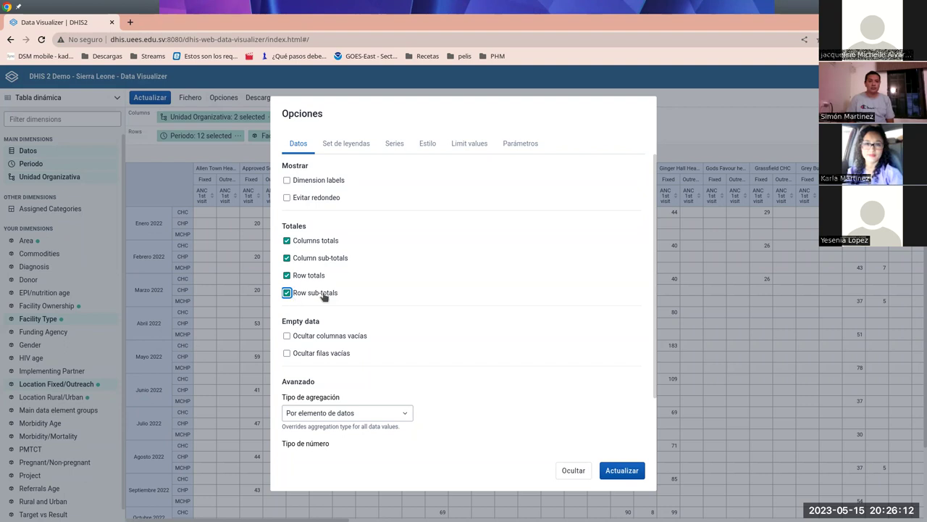
{"action": "left_click", "coordinate": [621, 471]}
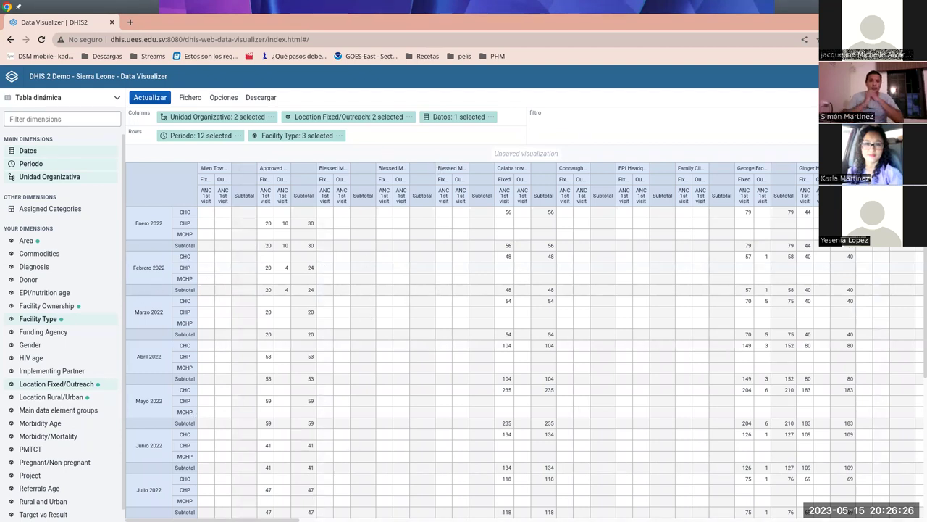
{"action": "scroll", "coordinate": [643, 479], "scroll_direction": "right", "scroll_amount": 15}
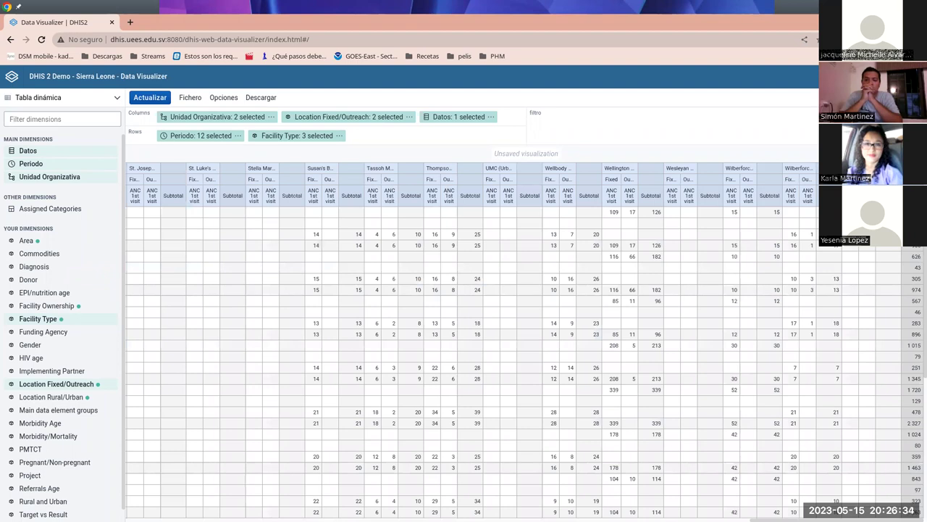
{"action": "scroll", "coordinate": [914, 500], "scroll_direction": "down", "scroll_amount": 3}
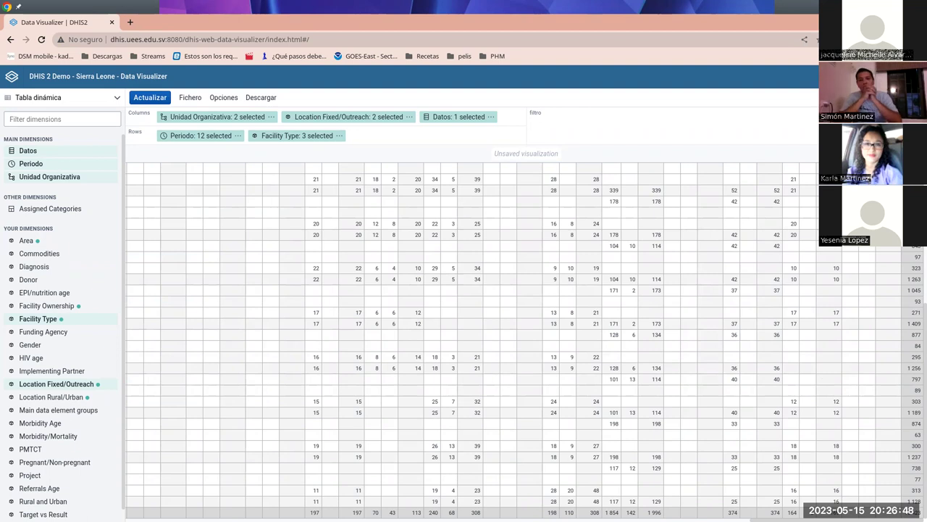
{"action": "scroll", "coordinate": [470, 340], "scroll_direction": "right", "scroll_amount": 5}
{"action": "scroll", "coordinate": [343, 209], "scroll_direction": "right", "scroll_amount": 5}
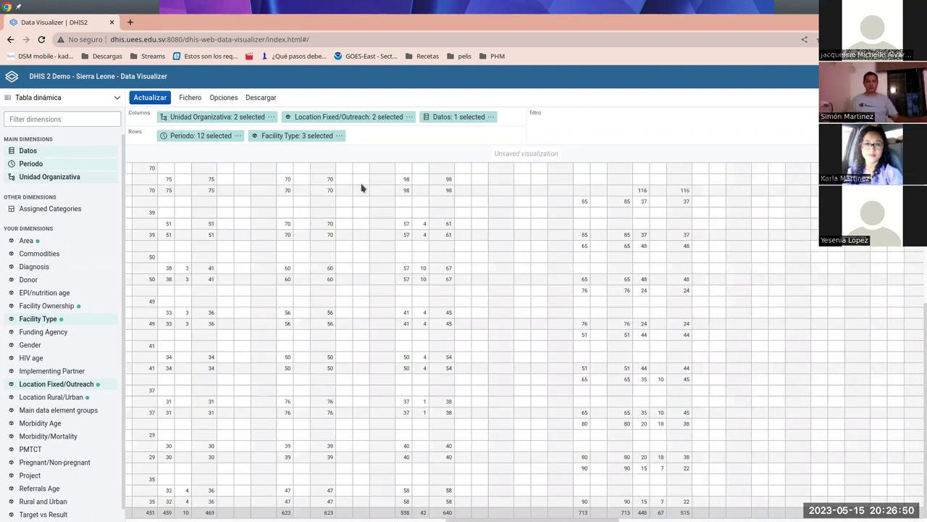
Check the requested favorite name in the letter and save the table as "Freetown - Atención Prenatal - Tabla pivote"
{"action": "key", "text": "alt+Tab"}
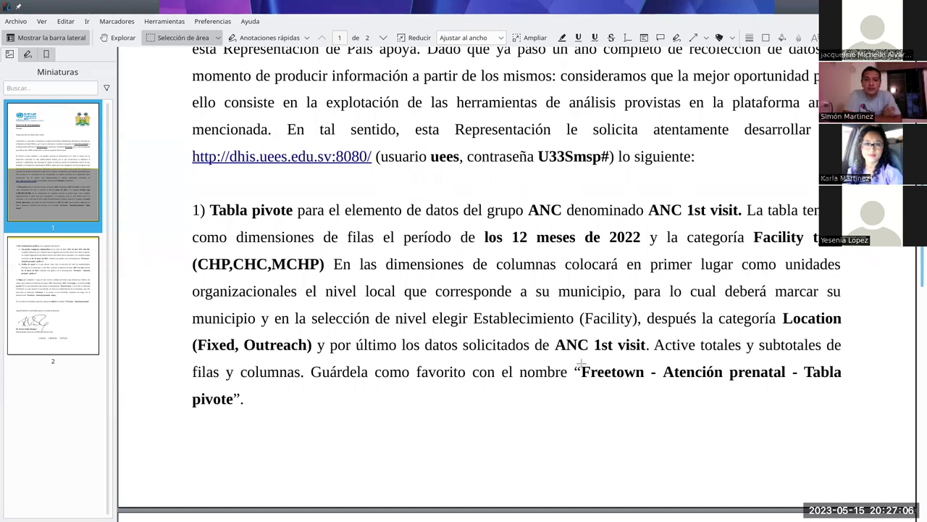
{"action": "key", "text": "alt+Tab"}
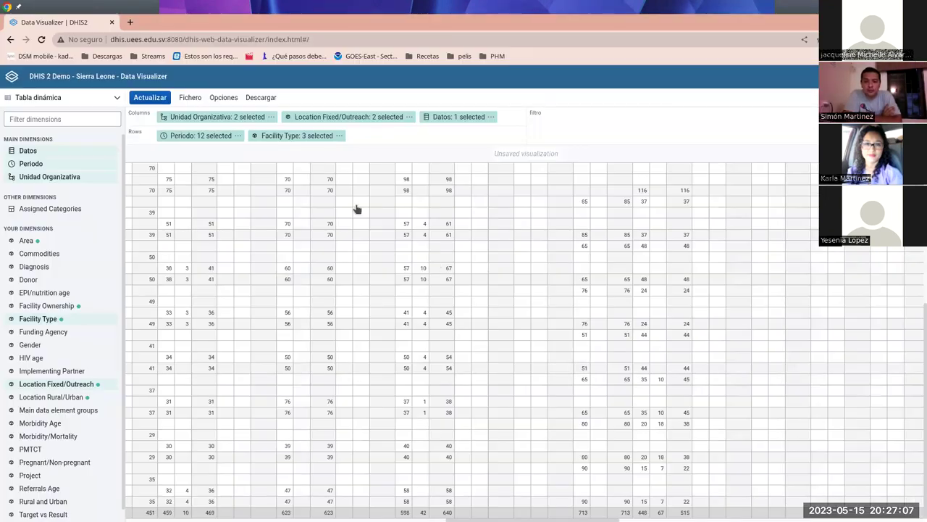
{"action": "left_click", "coordinate": [191, 99]}
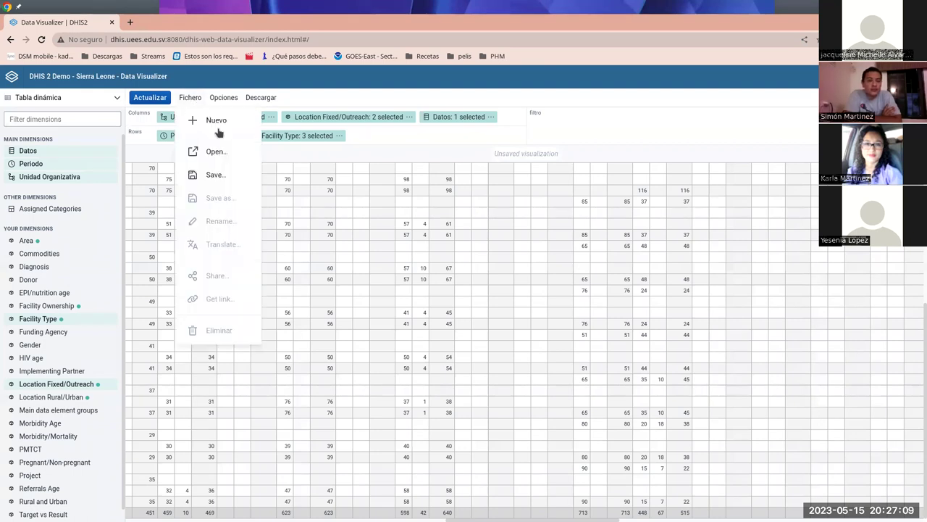
{"action": "left_click", "coordinate": [217, 178]}
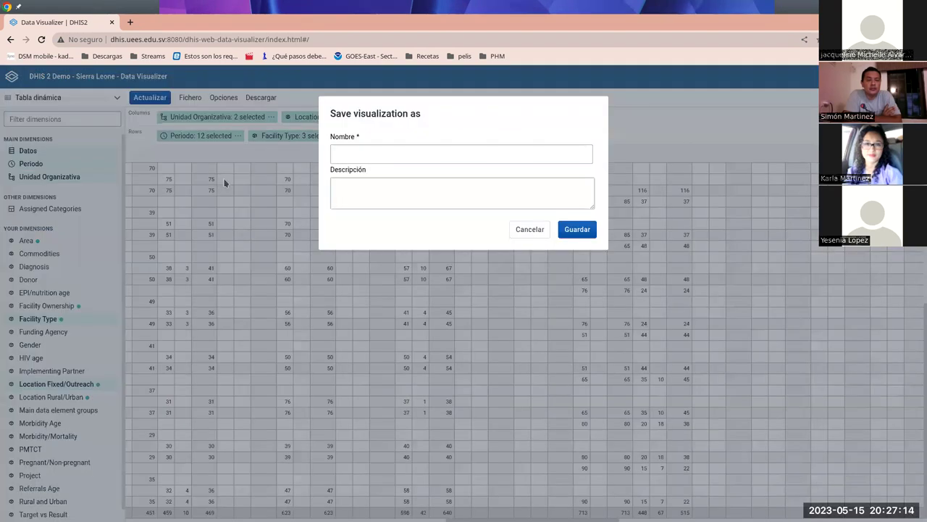
{"action": "left_click", "coordinate": [373, 152]}
{"action": "type", "text": "Freetown"}
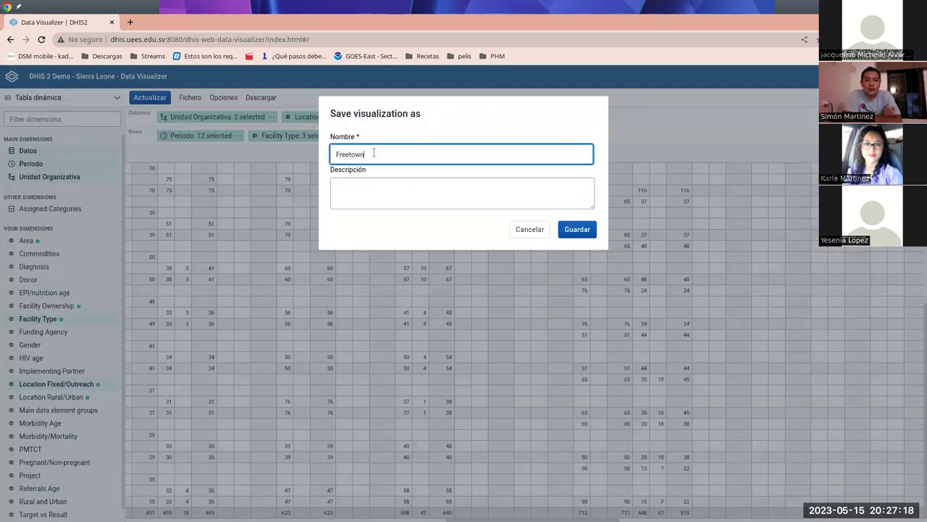
{"action": "type", "text": " - Atención Prenatal - "}
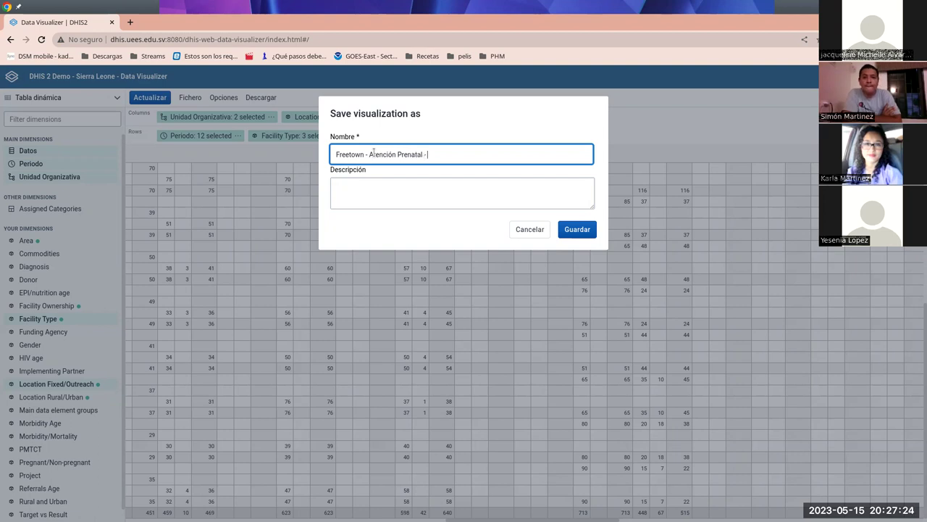
{"action": "type", "text": "Tabla pivotte"}
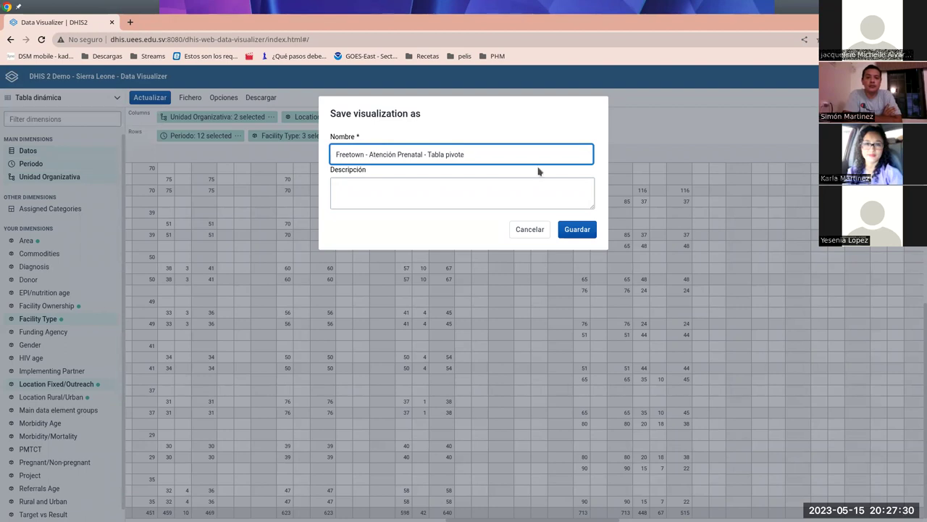
{"action": "left_click", "coordinate": [583, 236]}
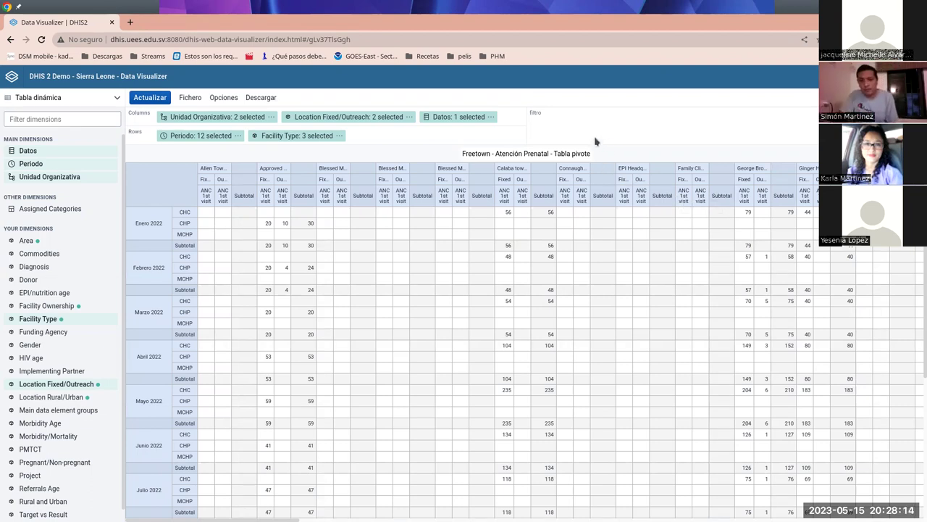
Read the letter's section on the two chart visualizations, choose the Columna visualization type and start a new visualization
{"action": "key", "text": "alt+Tab"}
{"action": "scroll", "coordinate": [364, 229], "scroll_direction": "down", "scroll_amount": 2}
{"action": "scroll", "coordinate": [364, 229], "scroll_direction": "down", "scroll_amount": 9}
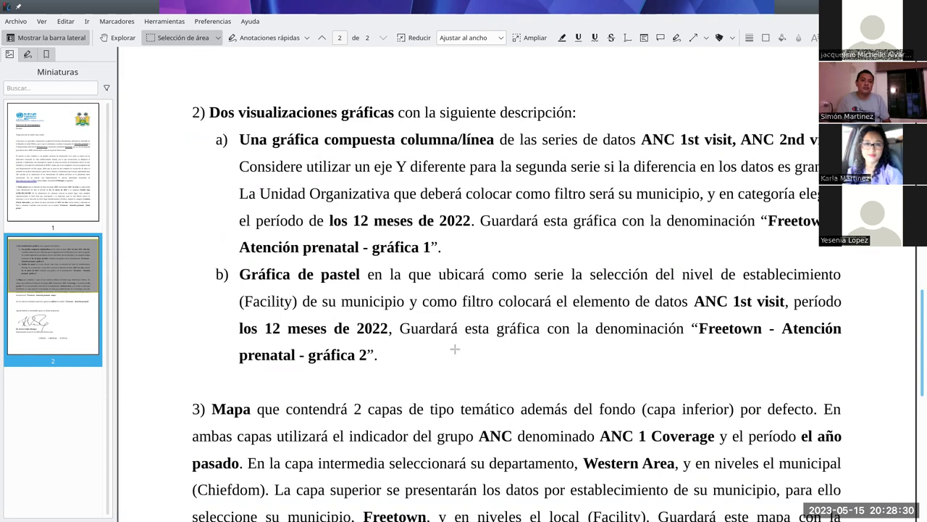
{"action": "key", "text": "alt+Tab"}
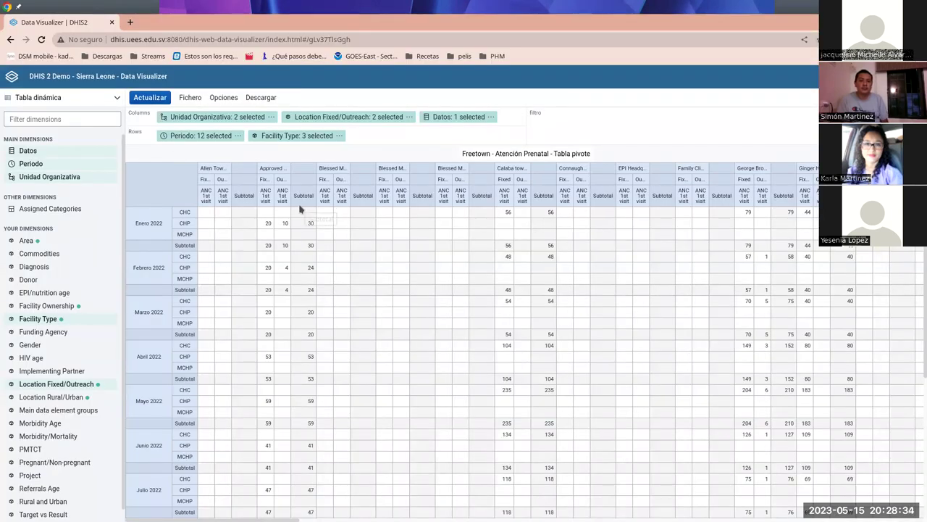
{"action": "left_click", "coordinate": [115, 98]}
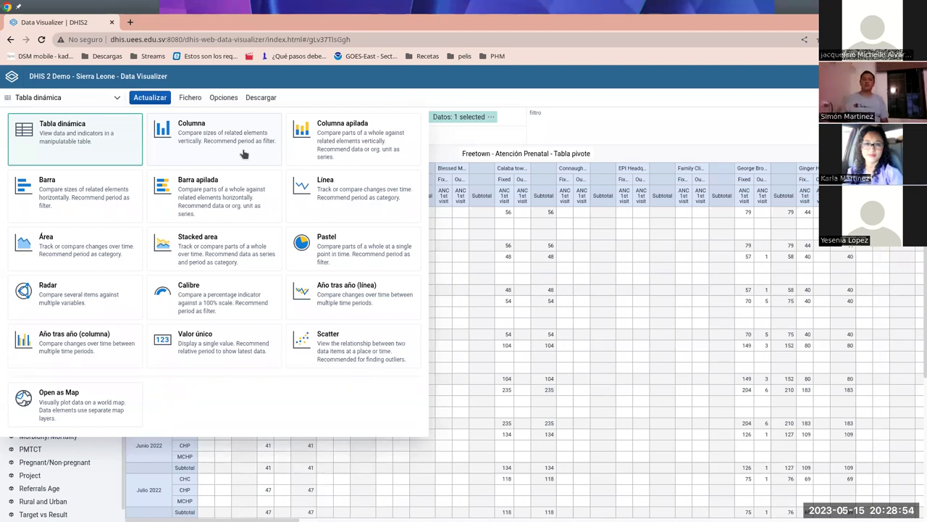
{"action": "left_click", "coordinate": [201, 132]}
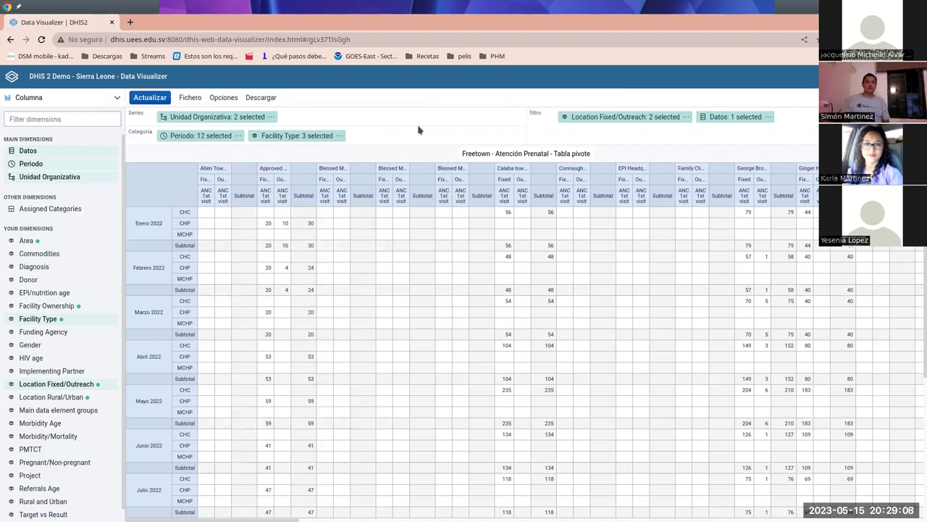
{"action": "left_click", "coordinate": [190, 100]}
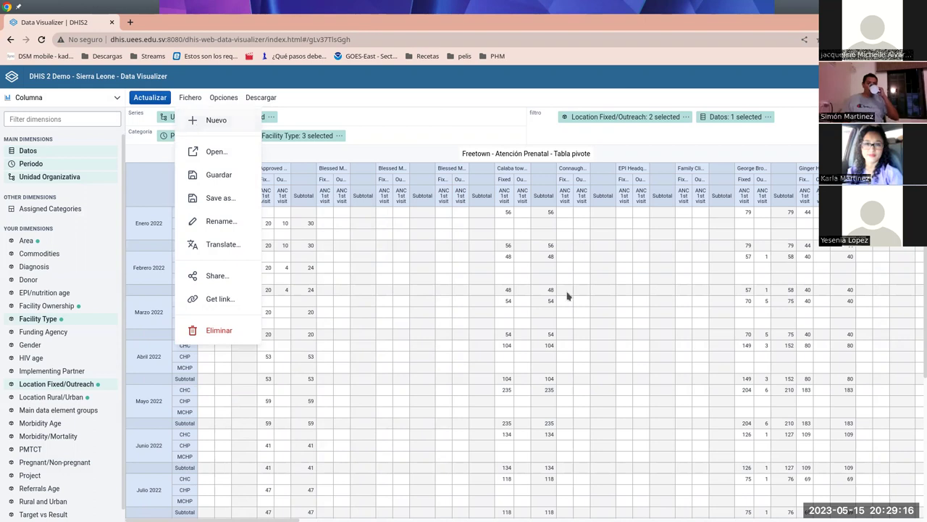
{"action": "left_click", "coordinate": [195, 120]}
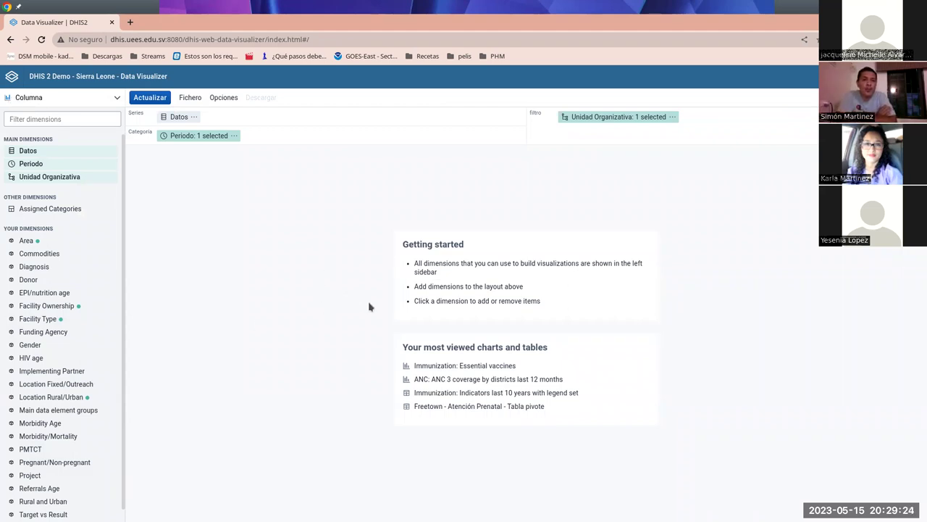
Check the data series the letter requests for the column/line chart and filter the Datos items to Elementos de datos in the ANC group
{"action": "key", "text": "alt+Tab"}
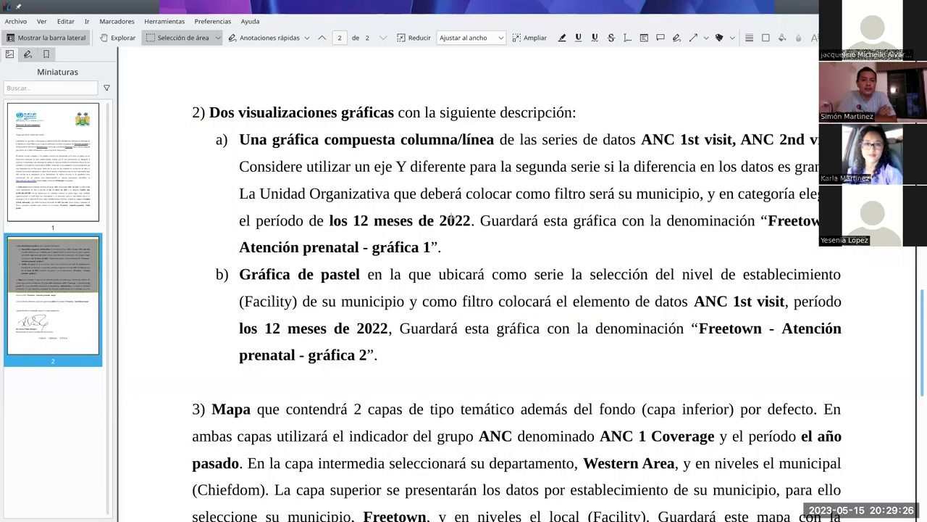
{"action": "scroll", "coordinate": [443, 145], "scroll_direction": "down", "scroll_amount": 1}
{"action": "scroll", "coordinate": [443, 145], "scroll_direction": "up", "scroll_amount": 1}
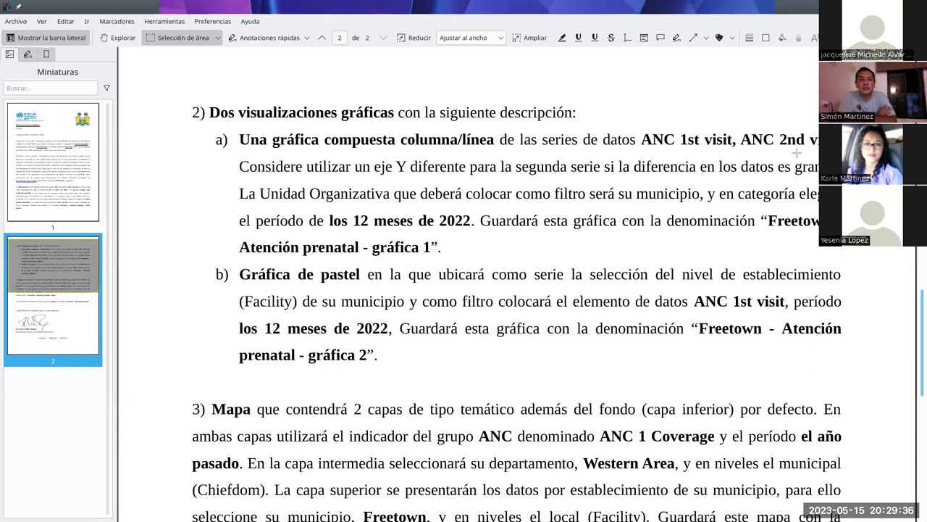
{"action": "key", "text": "alt+Tab"}
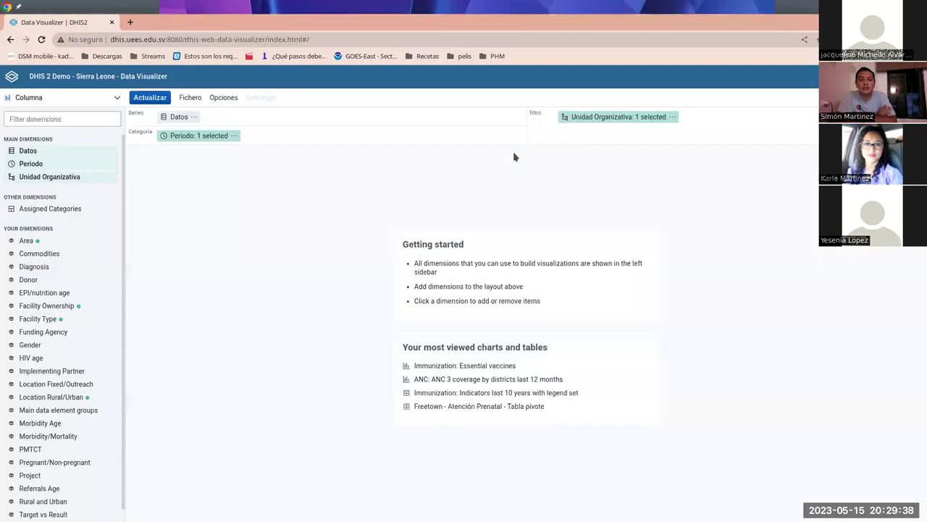
{"action": "key", "text": "alt+Tab"}
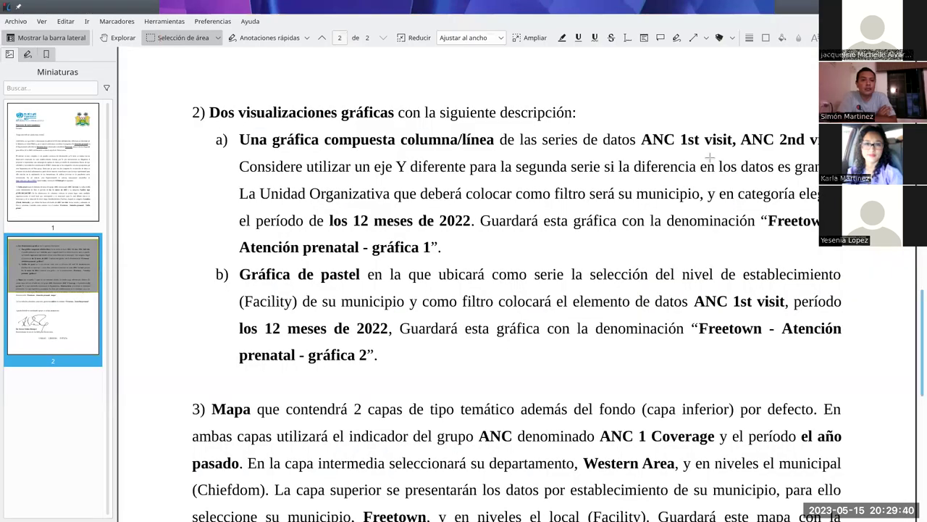
{"action": "key", "text": "alt+Tab"}
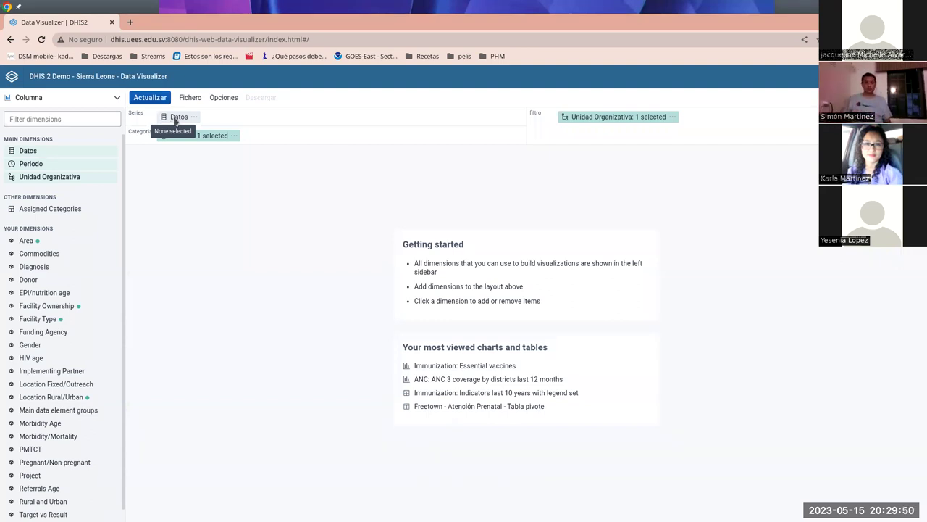
{"action": "left_click", "coordinate": [176, 118]}
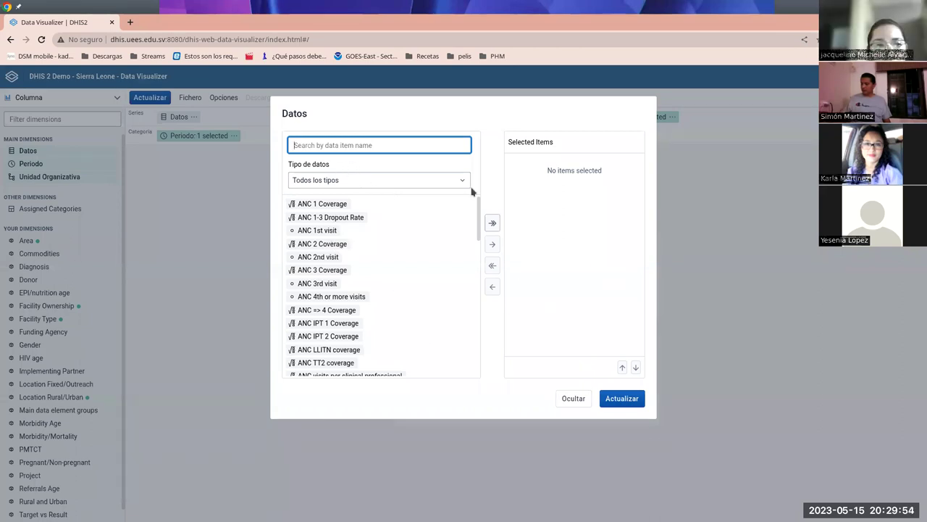
{"action": "left_click", "coordinate": [355, 182]}
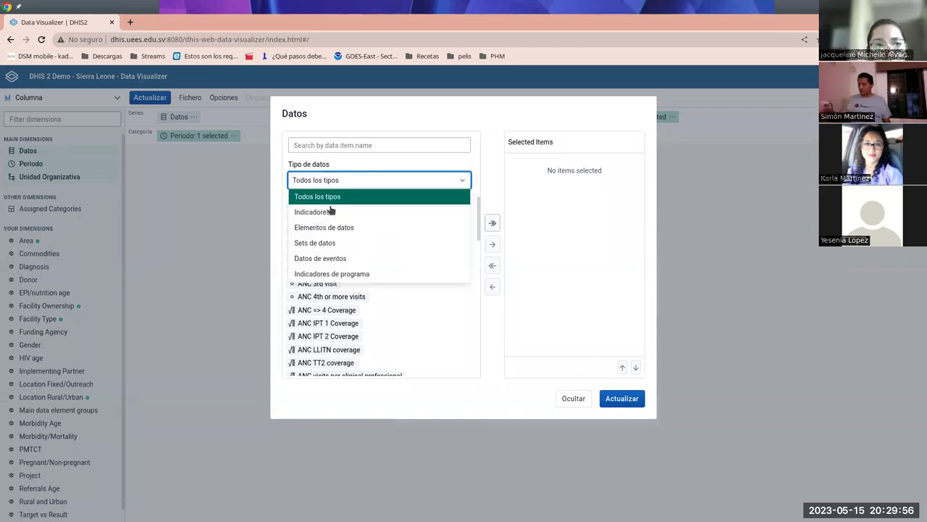
{"action": "left_click", "coordinate": [311, 231]}
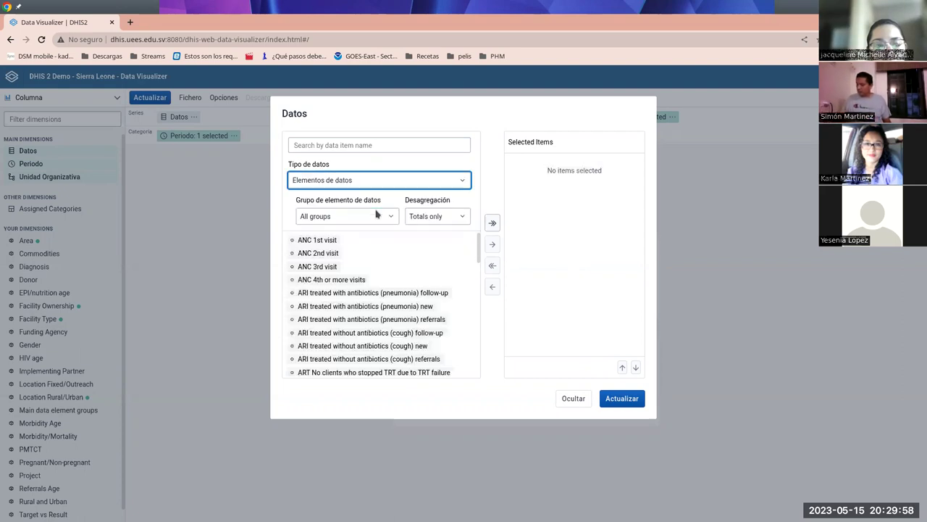
{"action": "left_click", "coordinate": [382, 215]}
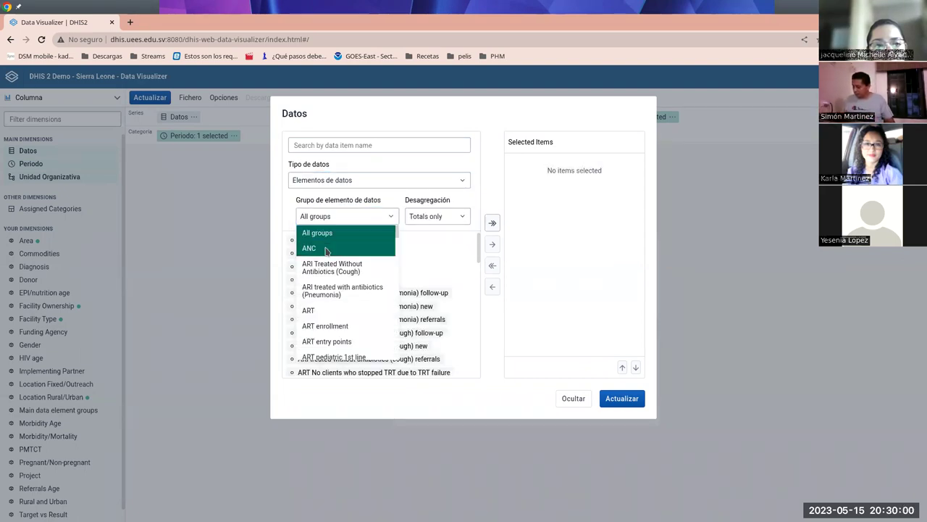
{"action": "left_click", "coordinate": [353, 249]}
Add ANC 1st visit and ANC 2nd visit to the selected data items, with ANC 1st visit placed first
{"action": "left_click", "coordinate": [323, 242]}
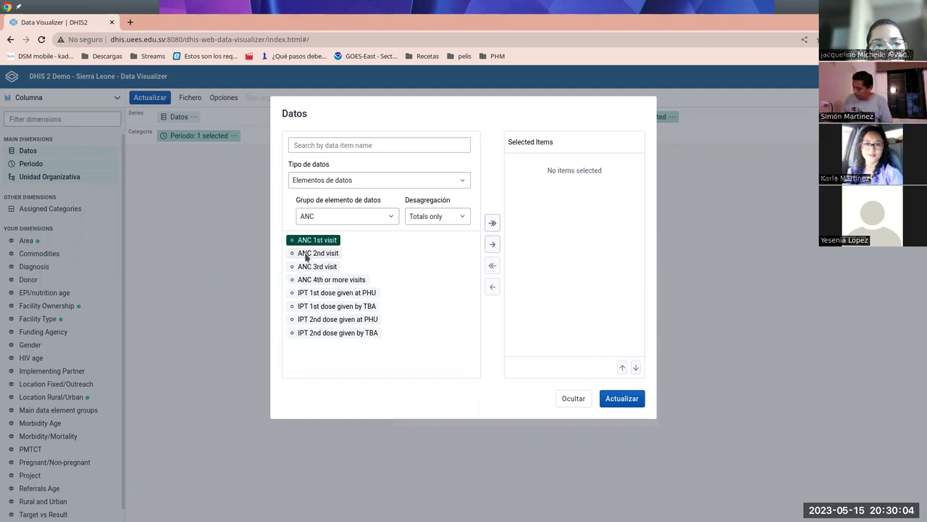
{"action": "left_click", "coordinate": [307, 255]}
{"action": "left_click", "coordinate": [303, 242], "text": "ctrl"}
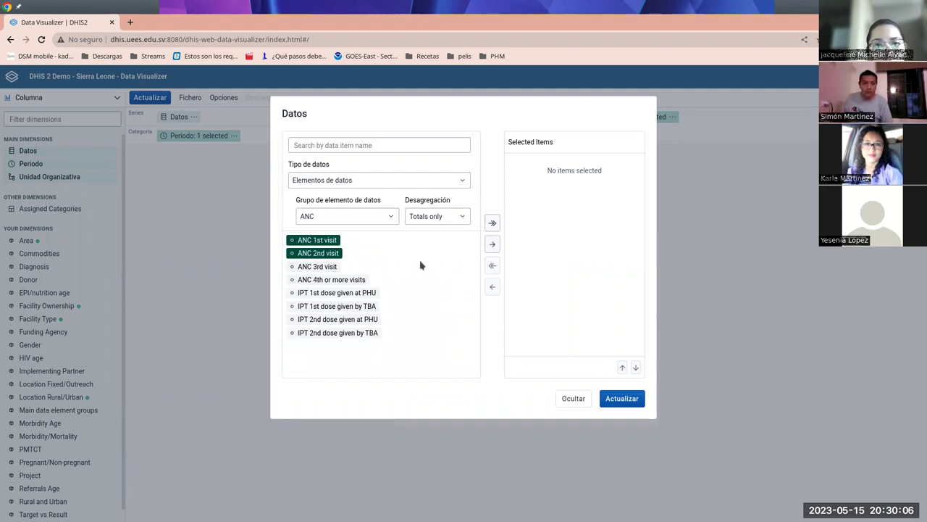
{"action": "left_click", "coordinate": [492, 247]}
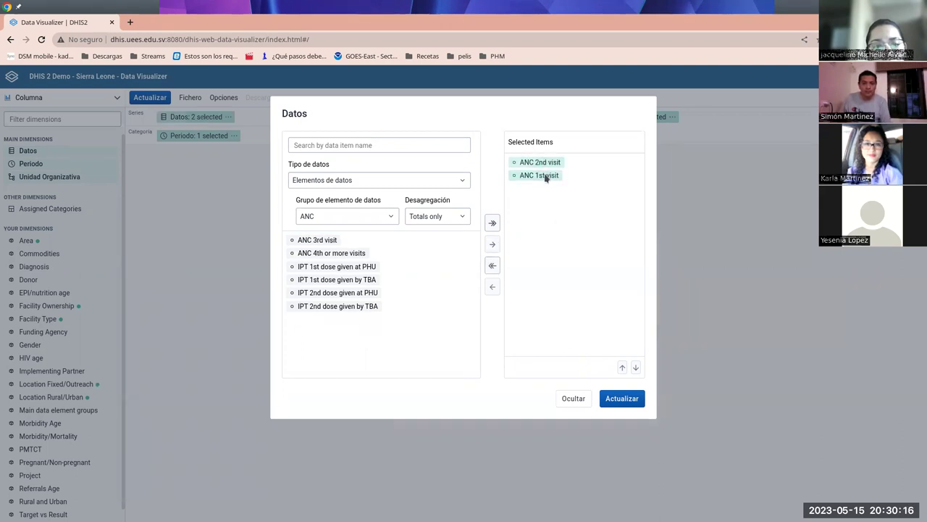
{"action": "left_click", "coordinate": [543, 175]}
{"action": "left_click", "coordinate": [622, 368]}
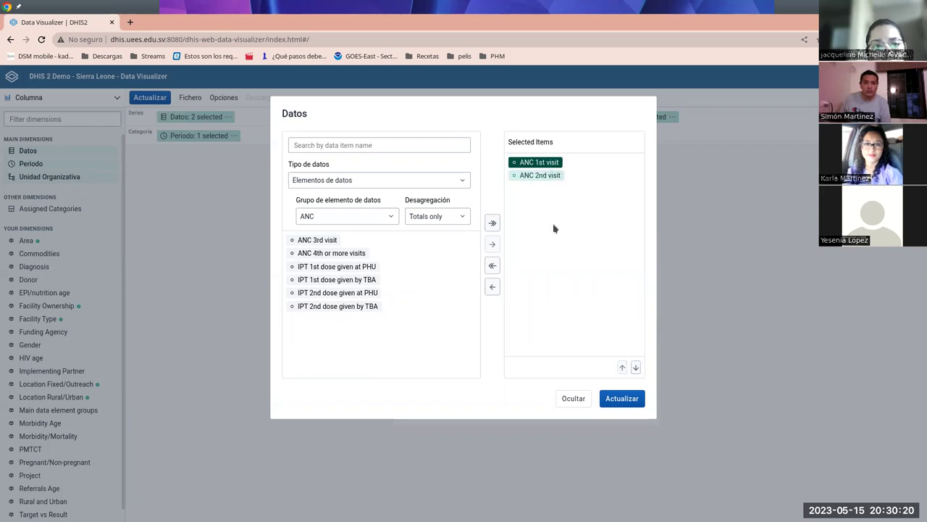
Update the chart with the selected ANC data items and check the letter's organisation unit requirement
{"action": "left_click", "coordinate": [616, 397]}
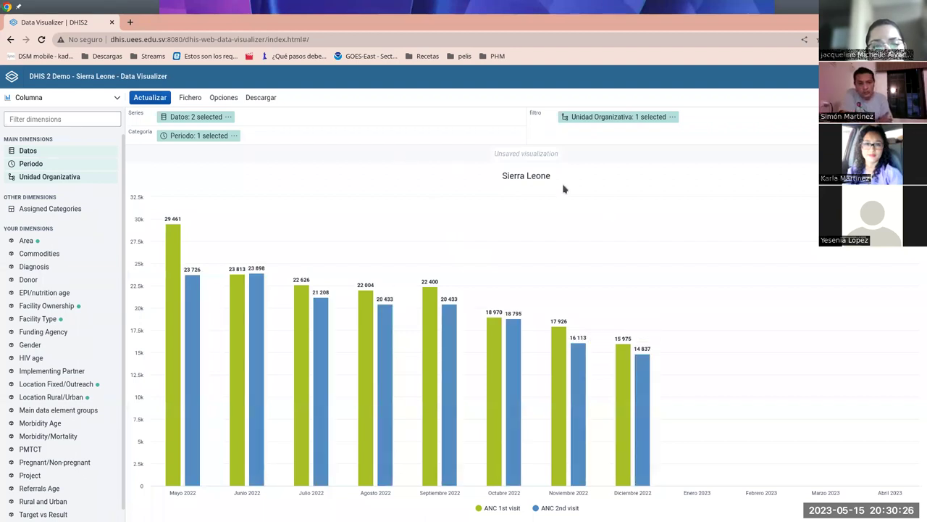
{"action": "key", "text": "alt+Tab"}
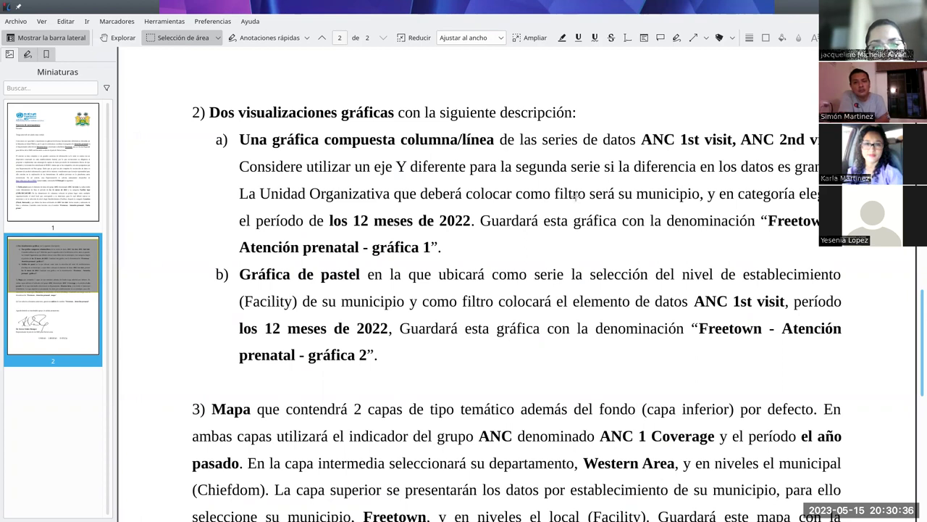
{"action": "key", "text": "alt+Tab"}
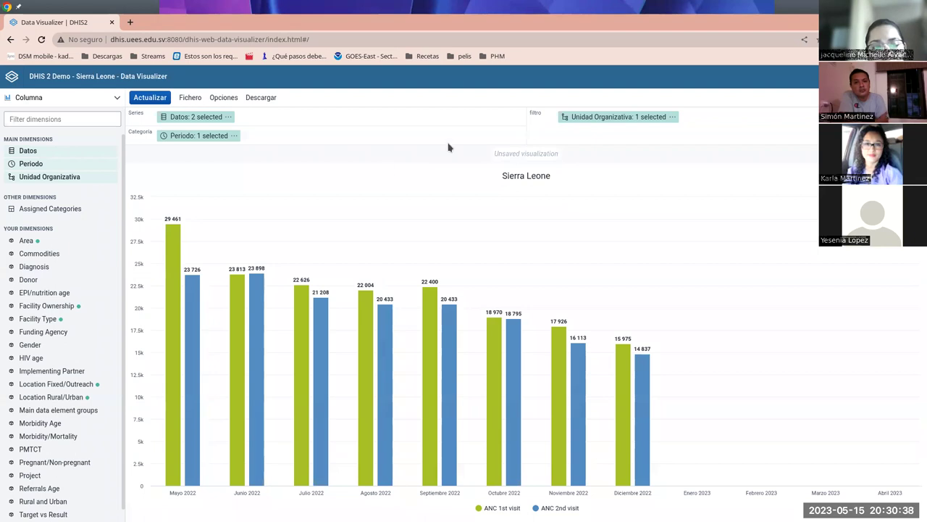
Replace the user organisation unit in the filter with Freetown under Western Area and update the chart
{"action": "left_click", "coordinate": [590, 120]}
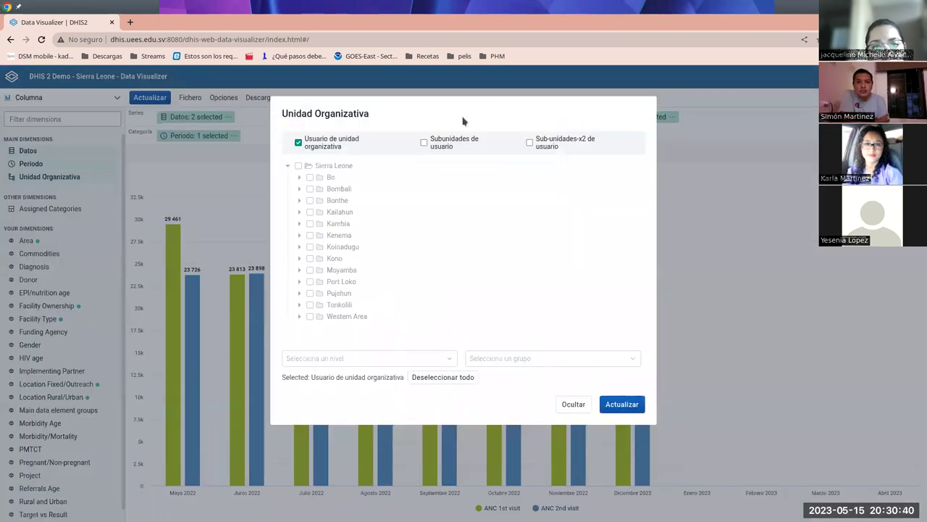
{"action": "left_click", "coordinate": [298, 142]}
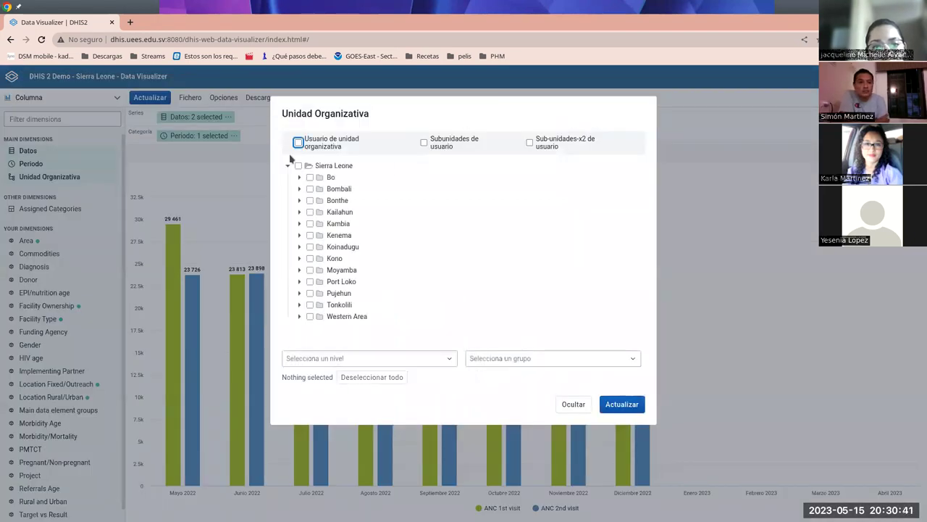
{"action": "left_click", "coordinate": [299, 316]}
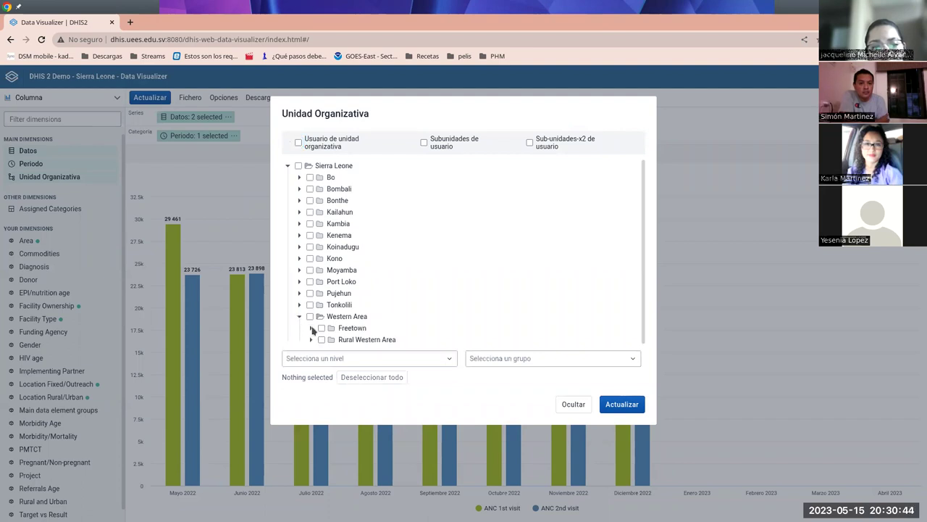
{"action": "left_click", "coordinate": [322, 328]}
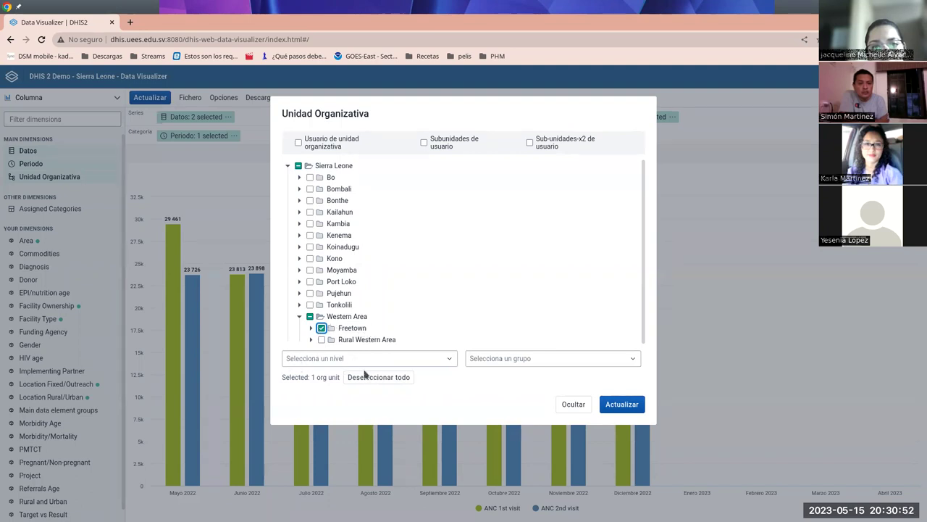
{"action": "left_click", "coordinate": [619, 405]}
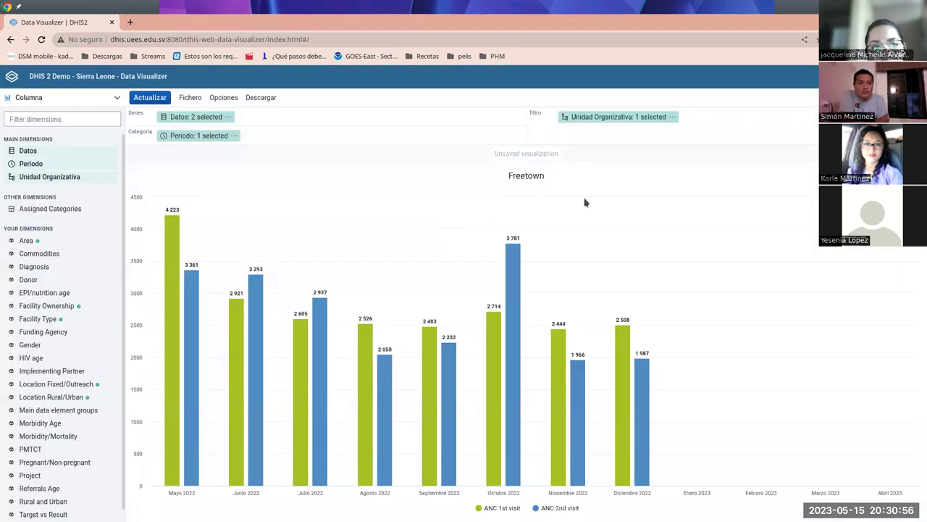
Check the period requested in the letter, replace Últimos 12 meses with the fixed months Enero to Diciembre 2022, and update the chart
{"action": "key", "text": "alt+Tab"}
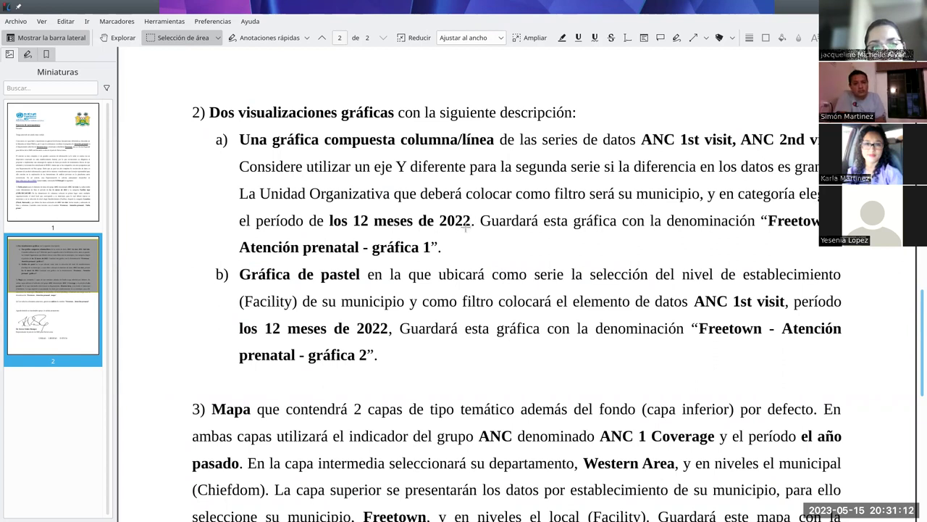
{"action": "key", "text": "alt+Tab"}
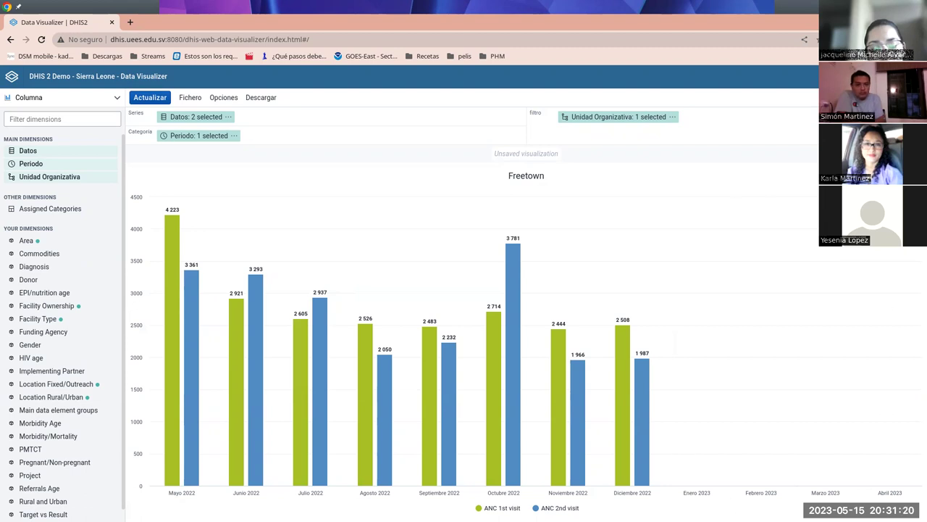
{"action": "left_click", "coordinate": [179, 138]}
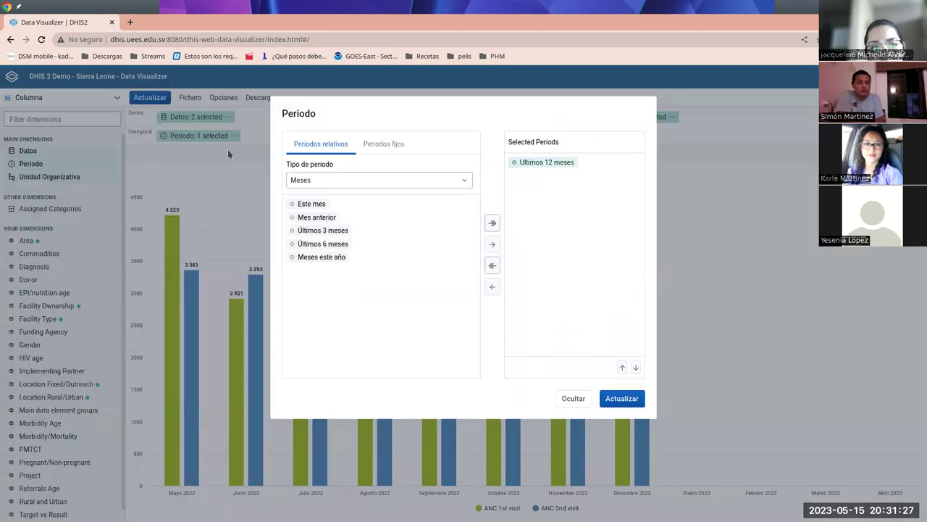
{"action": "left_click", "coordinate": [494, 259]}
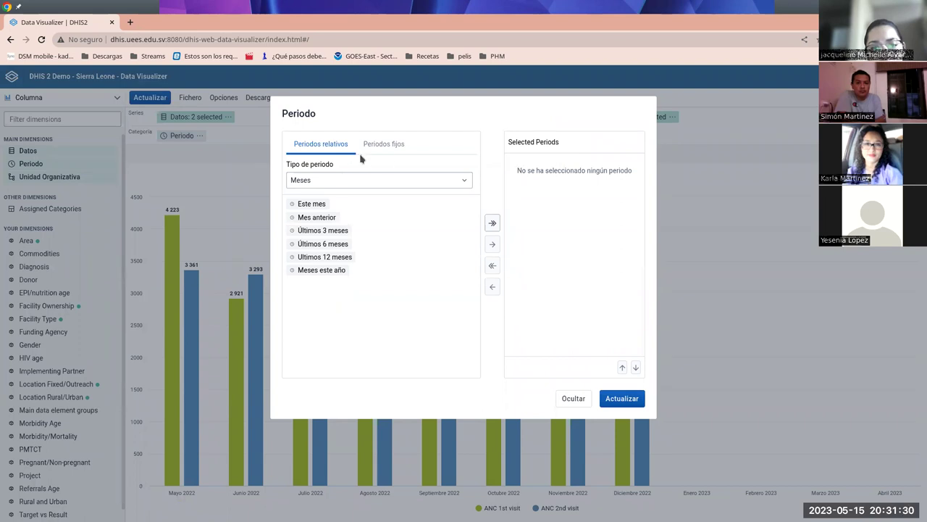
{"action": "left_click", "coordinate": [385, 147]}
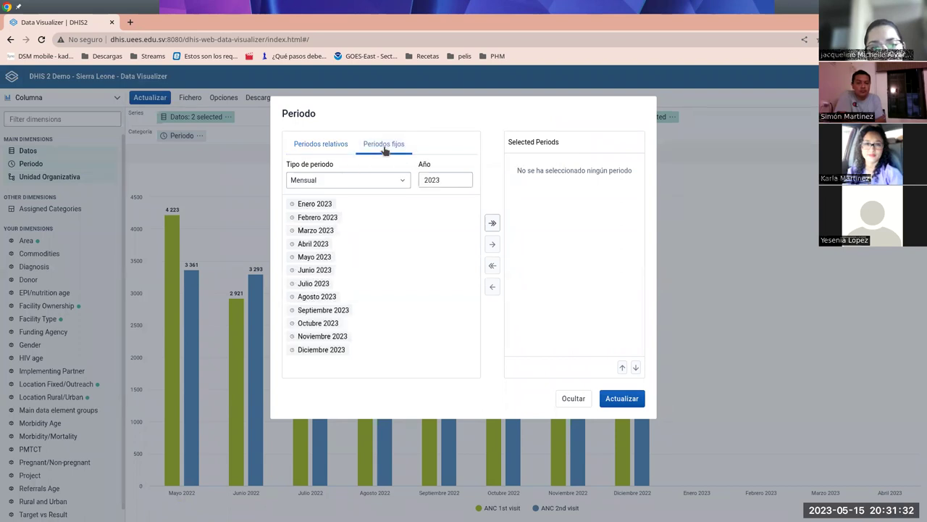
{"action": "left_click", "coordinate": [457, 179]}
{"action": "left_click", "coordinate": [492, 223]}
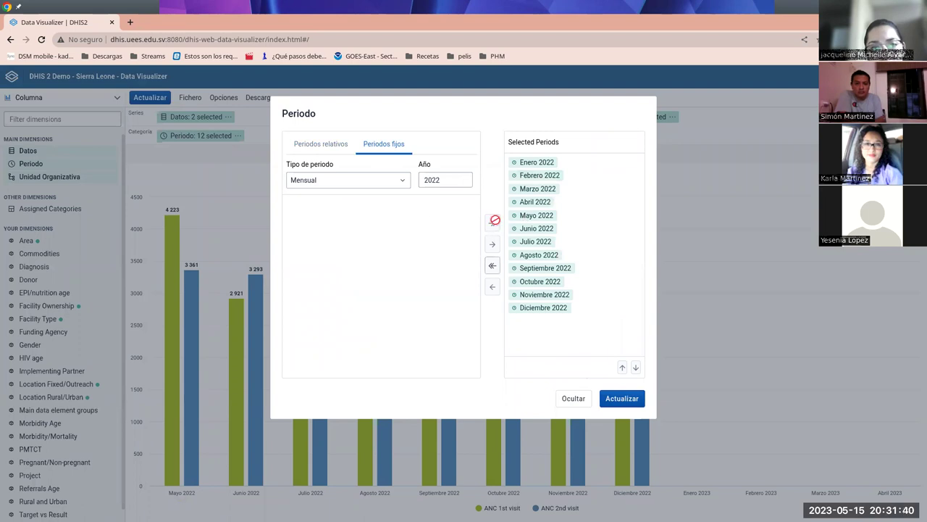
{"action": "left_click", "coordinate": [628, 399]}
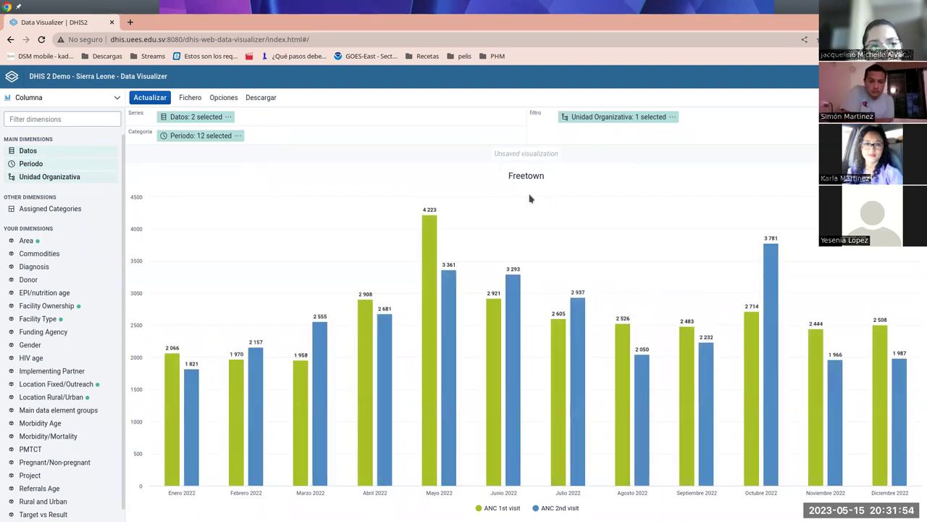
Check the chart type requested in the letter and show the ANC 2nd visit series as a line
{"action": "key", "text": "alt+Tab"}
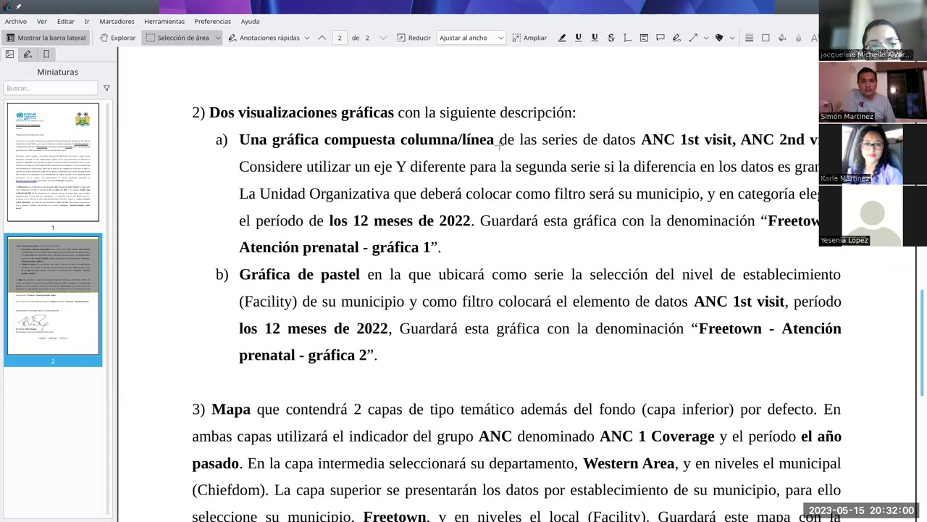
{"action": "key", "text": "alt+Tab"}
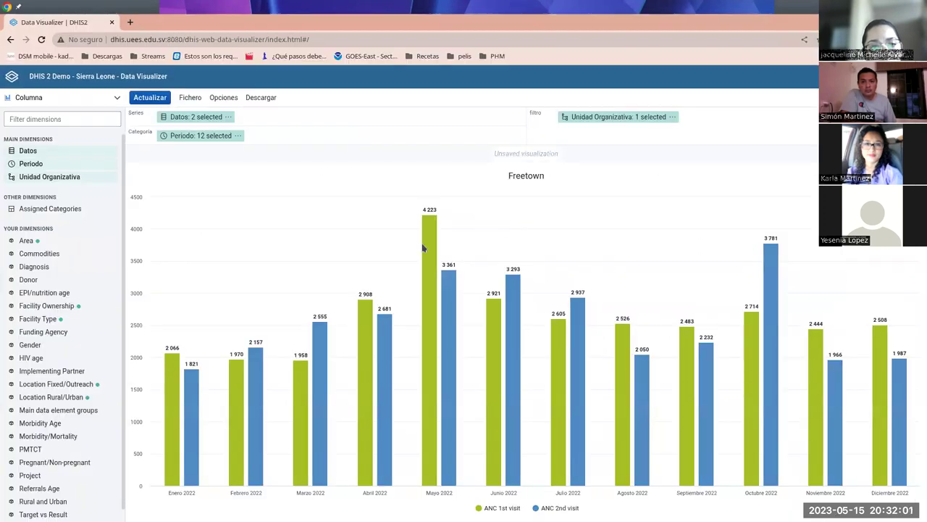
{"action": "left_click", "coordinate": [224, 98]}
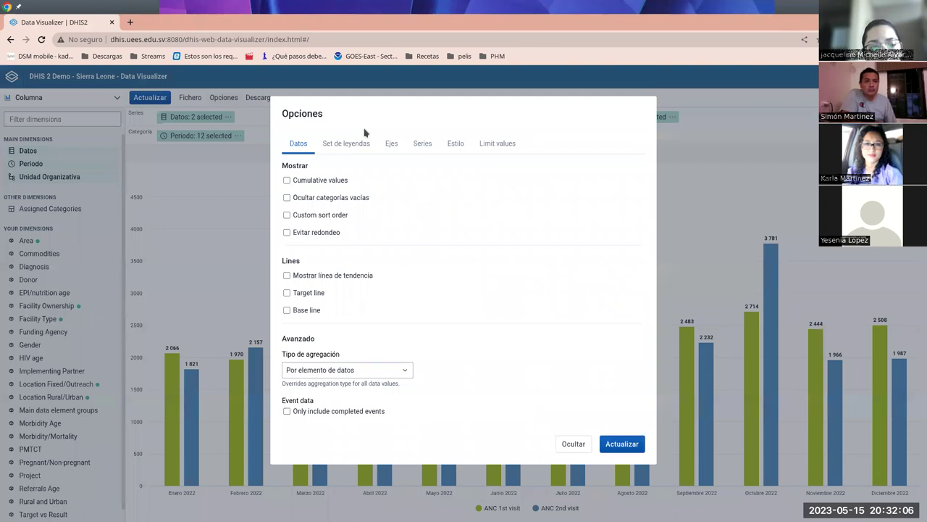
{"action": "left_click", "coordinate": [422, 143]}
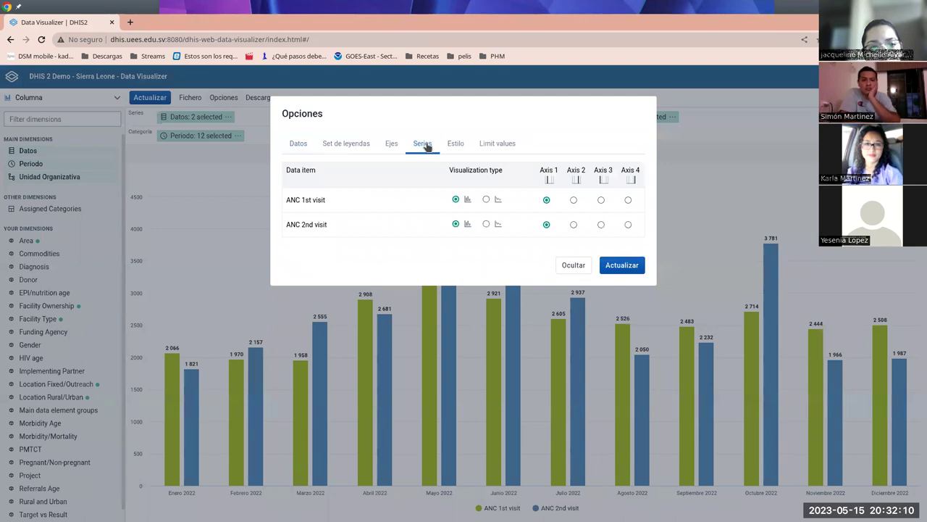
{"action": "left_click", "coordinate": [486, 225]}
{"action": "left_click", "coordinate": [619, 267]}
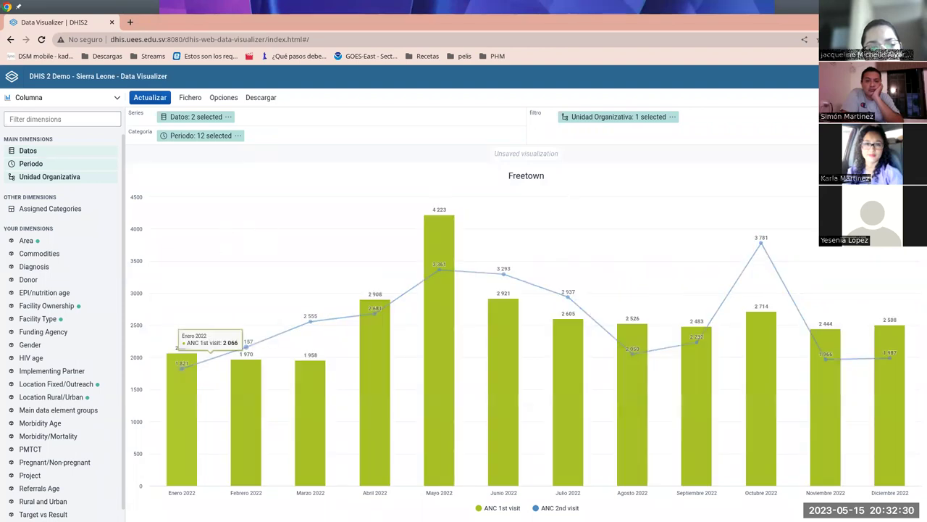
Check the letter's Y-axis instruction and assign the ANC 2nd visit series to Axis 2
{"action": "key", "text": "alt+Tab"}
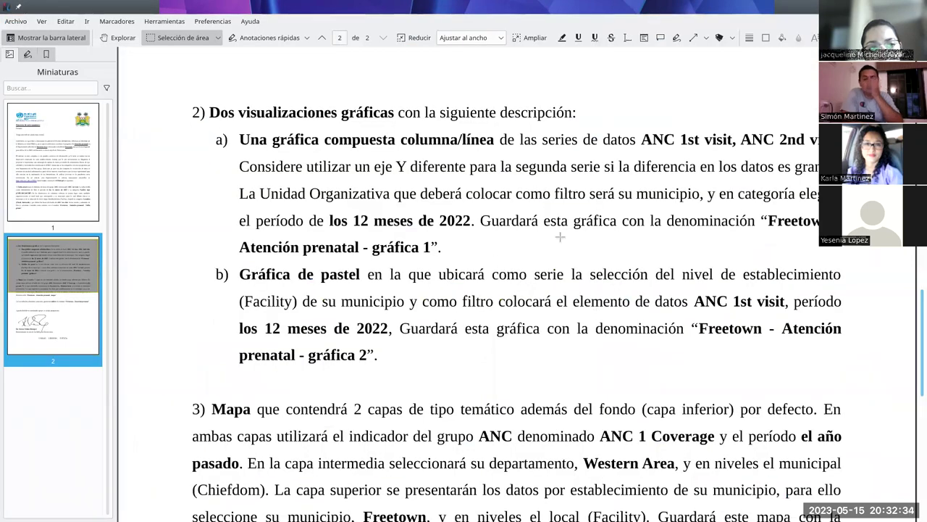
{"action": "key", "text": "alt+Tab"}
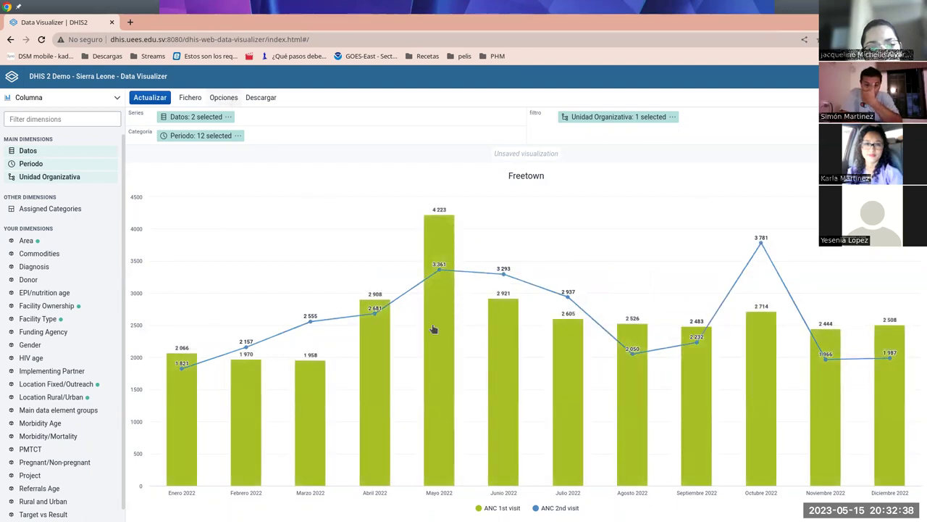
{"action": "left_click", "coordinate": [234, 100]}
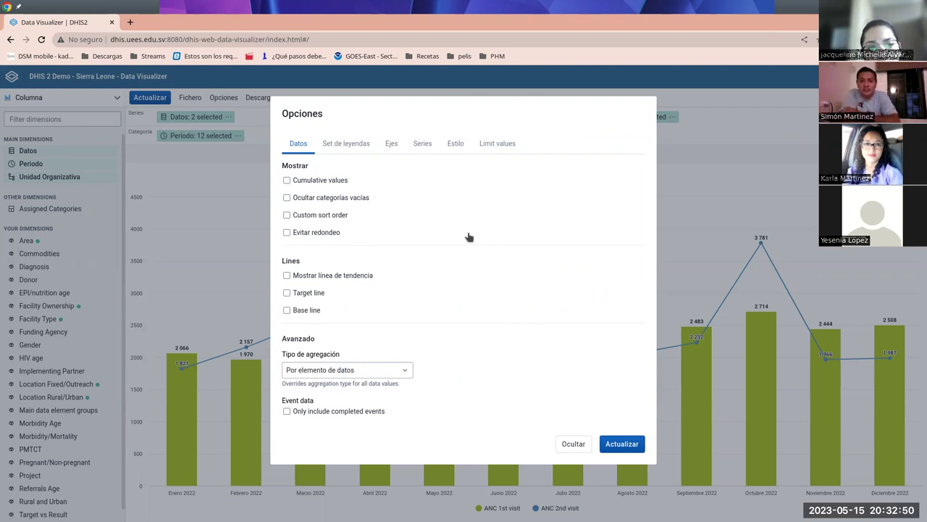
{"action": "key", "text": "alt+Tab"}
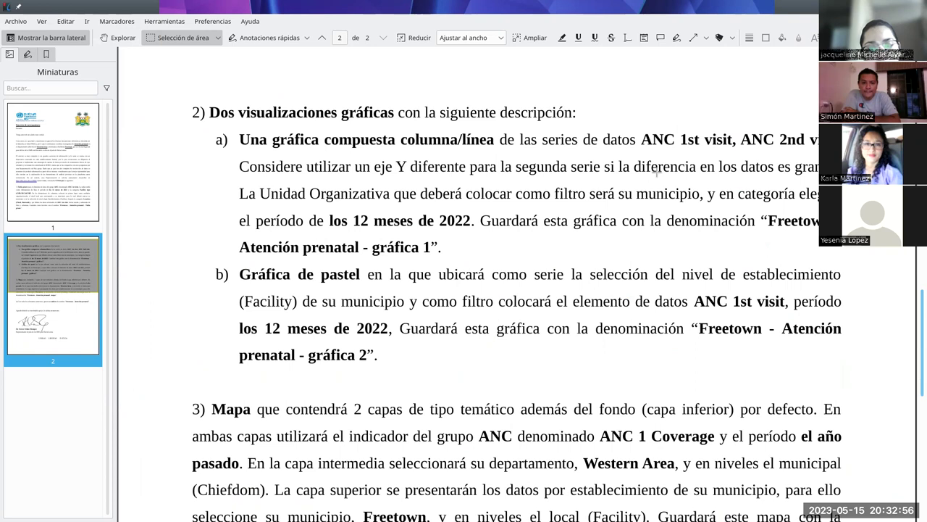
{"action": "key", "text": "alt+Tab"}
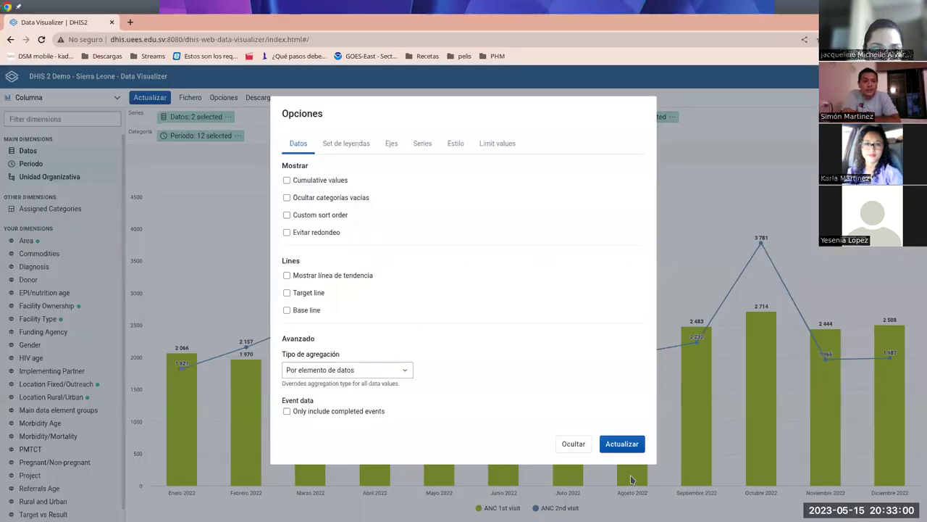
{"action": "left_click", "coordinate": [426, 144]}
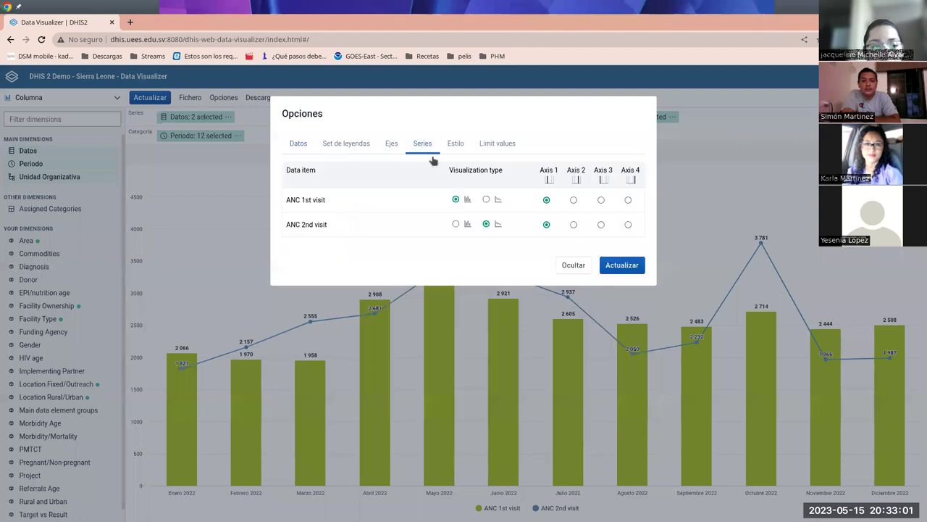
{"action": "left_click", "coordinate": [573, 224]}
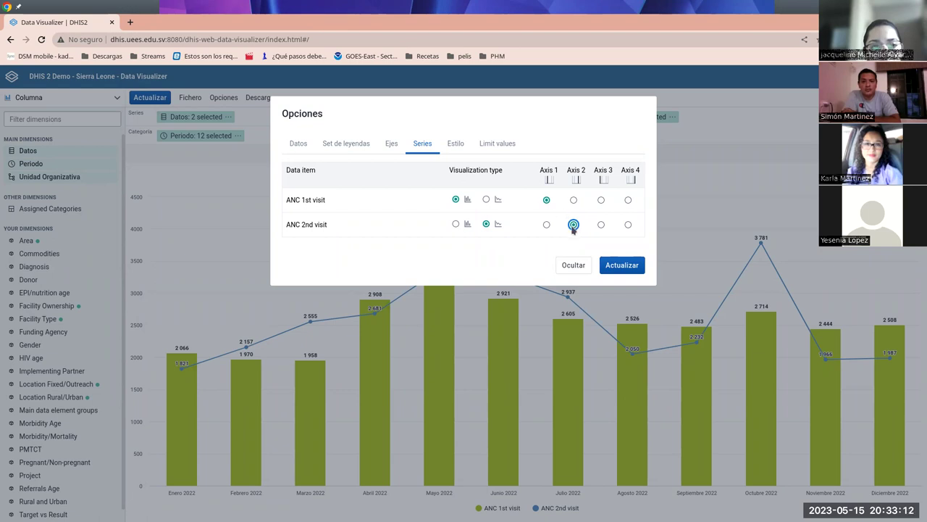
{"action": "left_click", "coordinate": [622, 266]}
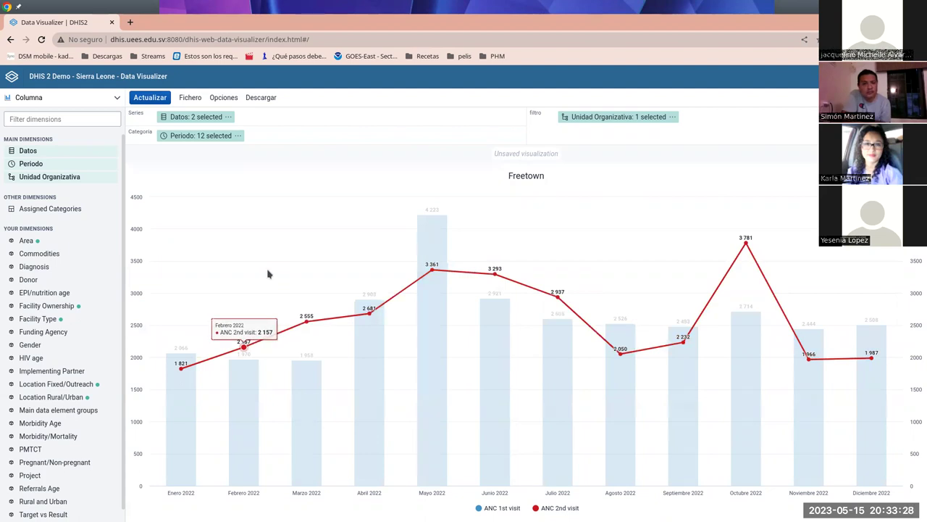
Check the requested name in the letter and save the chart as "Freetown - Atención Prenatal - Gráfica 1"
{"action": "key", "text": "alt+Tab"}
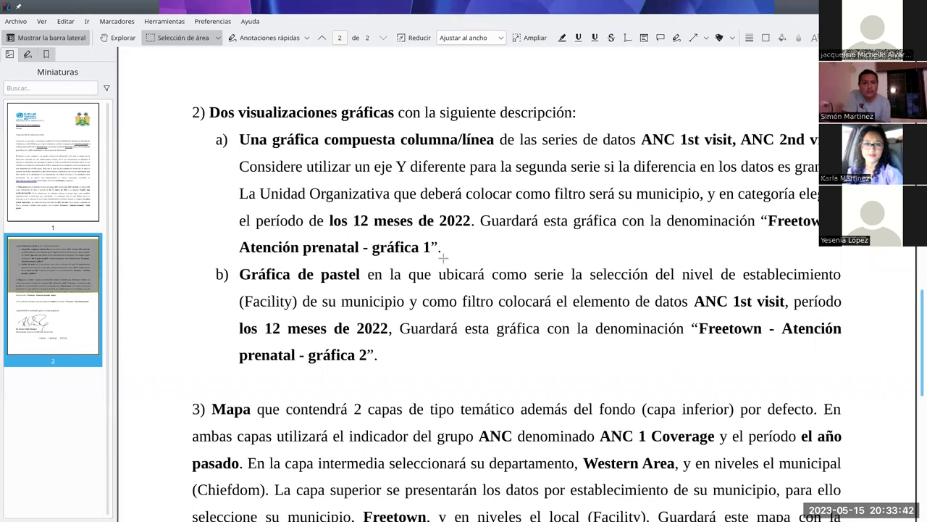
{"action": "key", "text": "alt+Tab"}
{"action": "left_click", "coordinate": [190, 98]}
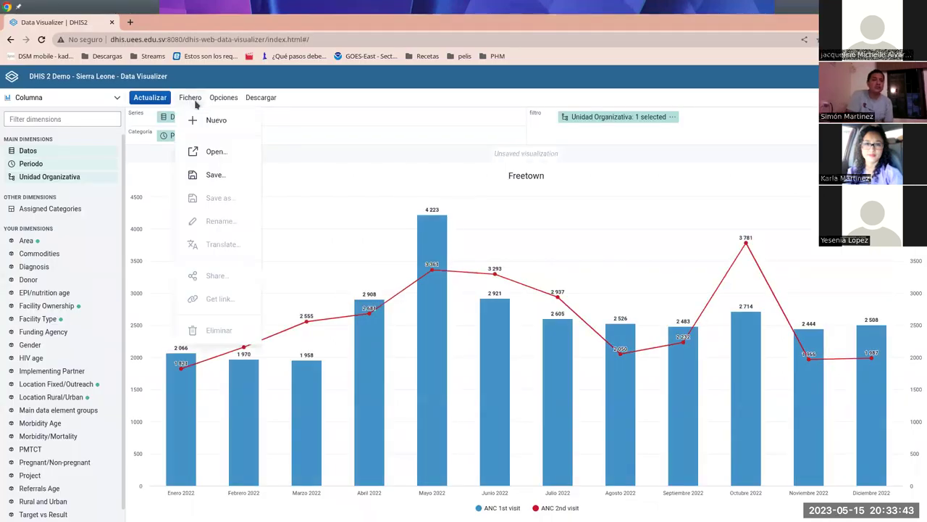
{"action": "left_click", "coordinate": [215, 175]}
{"action": "left_click", "coordinate": [391, 154]}
{"action": "type", "text": "Freetown - Atenció"}
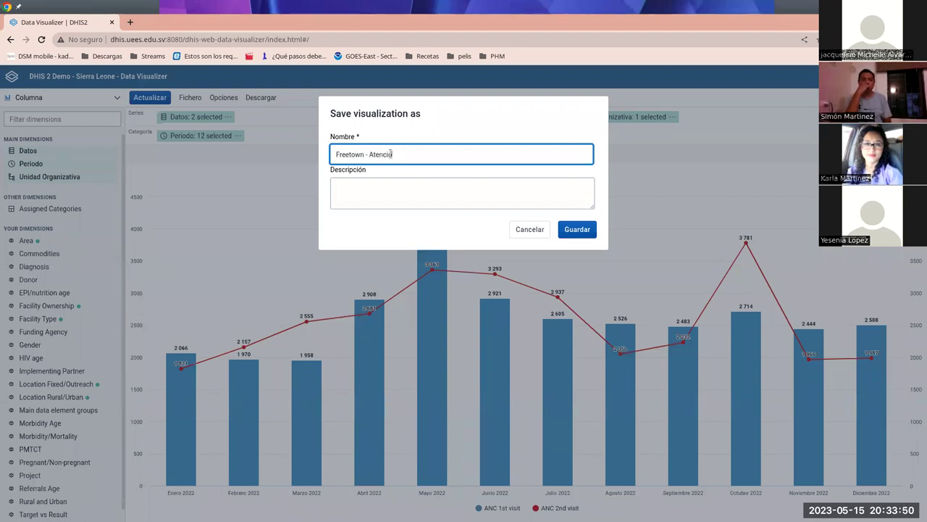
{"action": "type", "text": "n Prenatal - Gráfica 1"}
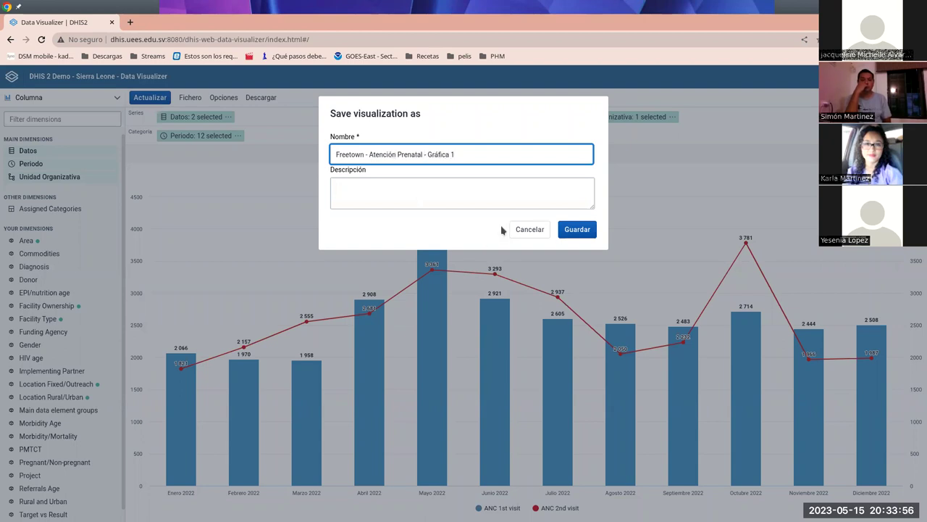
{"action": "left_click", "coordinate": [577, 229]}
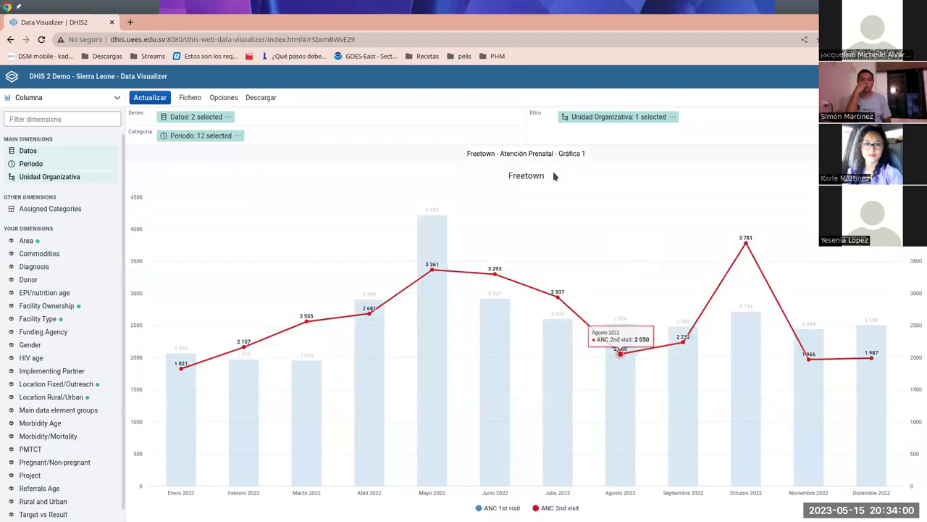
Read the pie chart instructions in the letter and start a new visualization of type Pastel
{"action": "key", "text": "alt+Tab"}
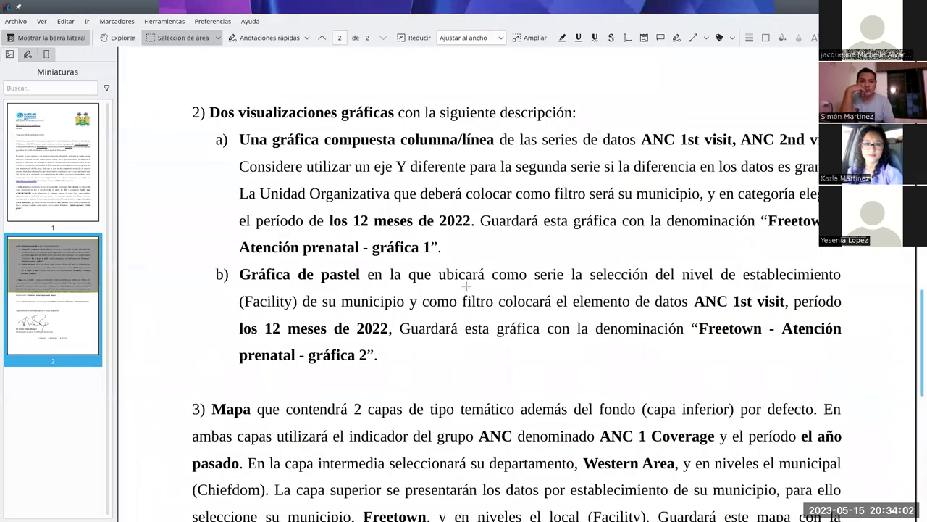
{"action": "scroll", "coordinate": [467, 286], "scroll_direction": "down", "scroll_amount": 3}
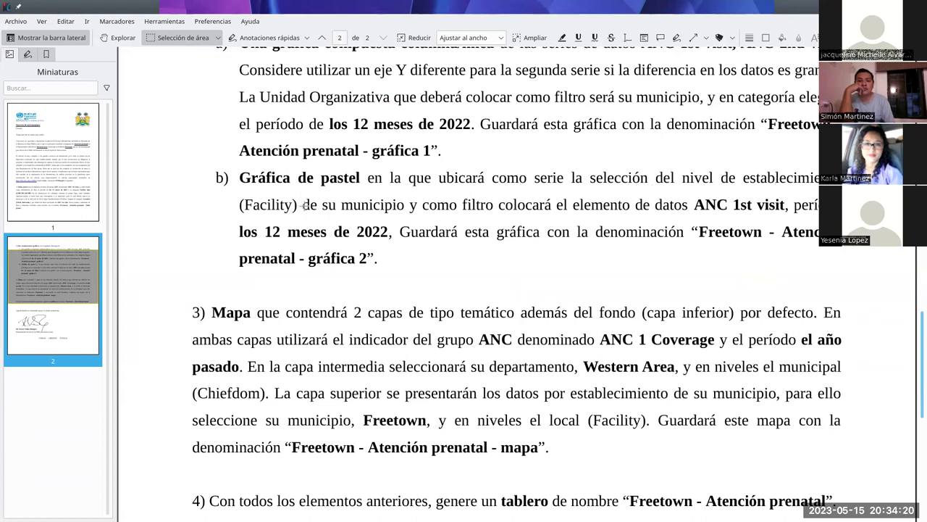
{"action": "key", "text": "alt+Tab"}
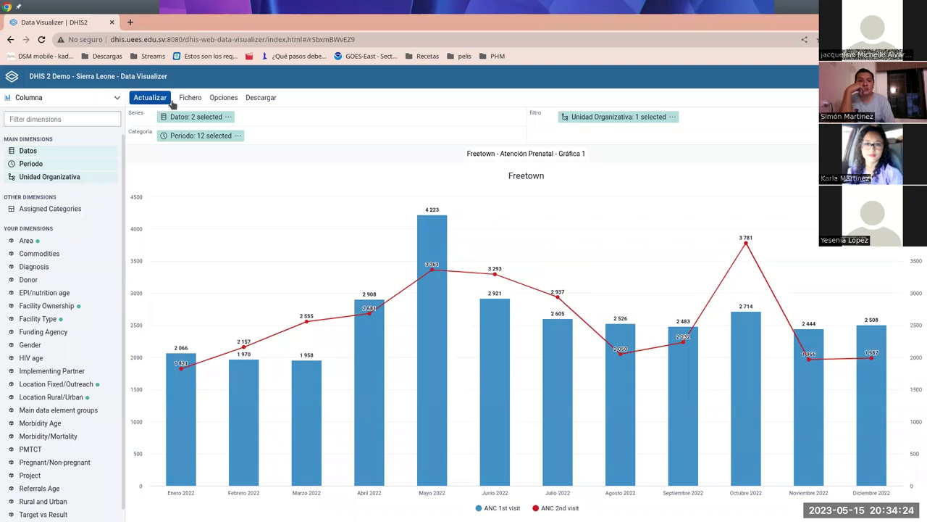
{"action": "left_click", "coordinate": [193, 99]}
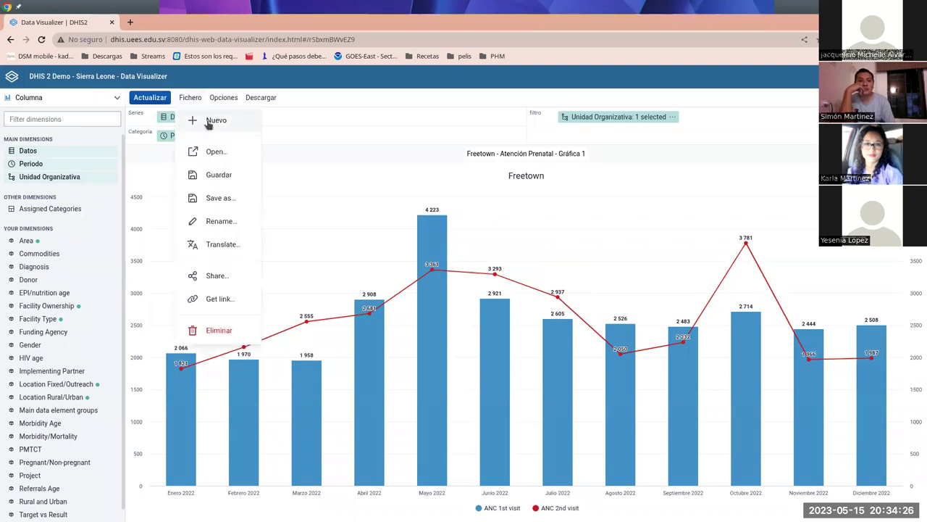
{"action": "left_click", "coordinate": [208, 123]}
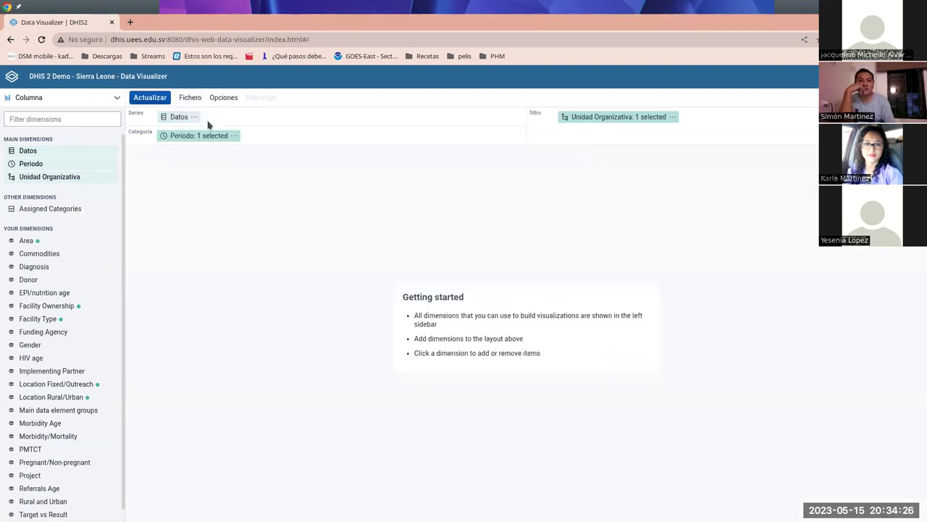
{"action": "left_click", "coordinate": [116, 100]}
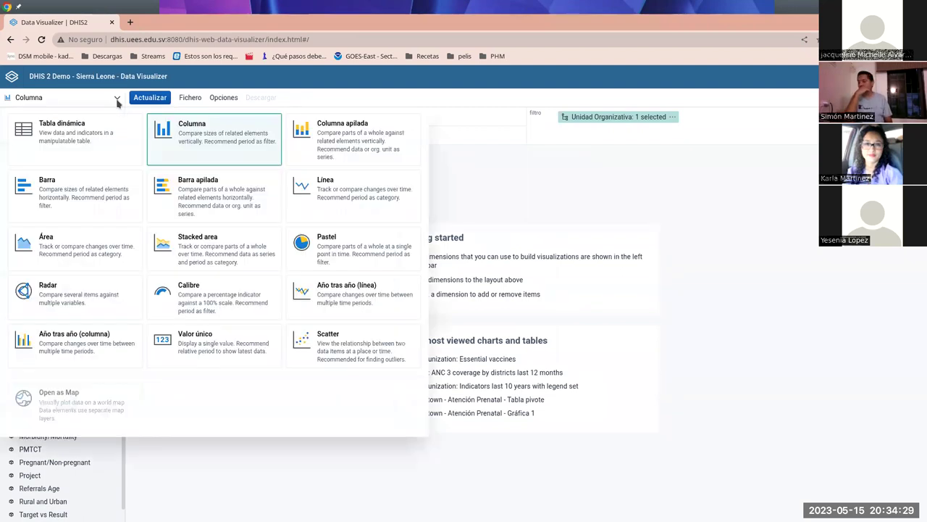
{"action": "left_click", "coordinate": [332, 250]}
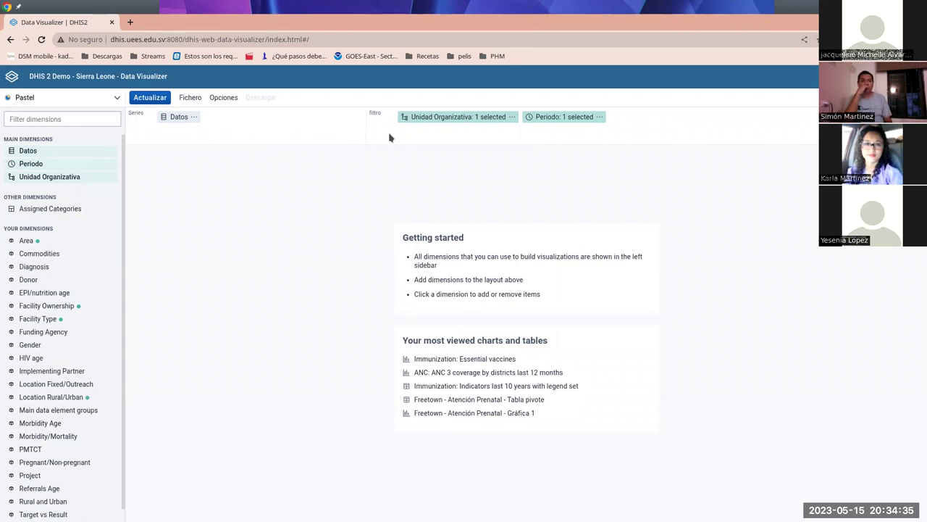
Check the series requested in the letter and swap Unidad Organizativa into the series, with Datos going to the filter
{"action": "key", "text": "alt+Tab"}
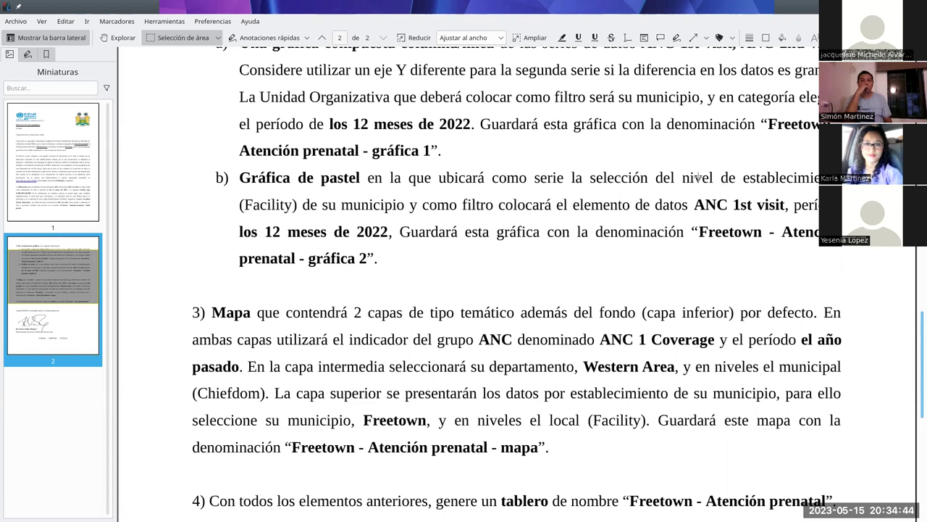
{"action": "key", "text": "alt+Tab"}
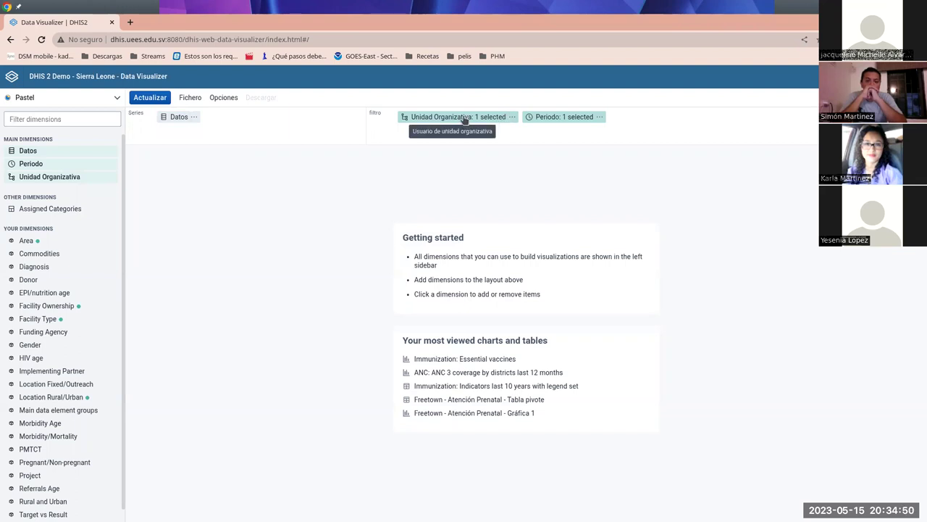
{"action": "left_click_drag", "start_coordinate": [440, 123], "coordinate": [205, 121]}
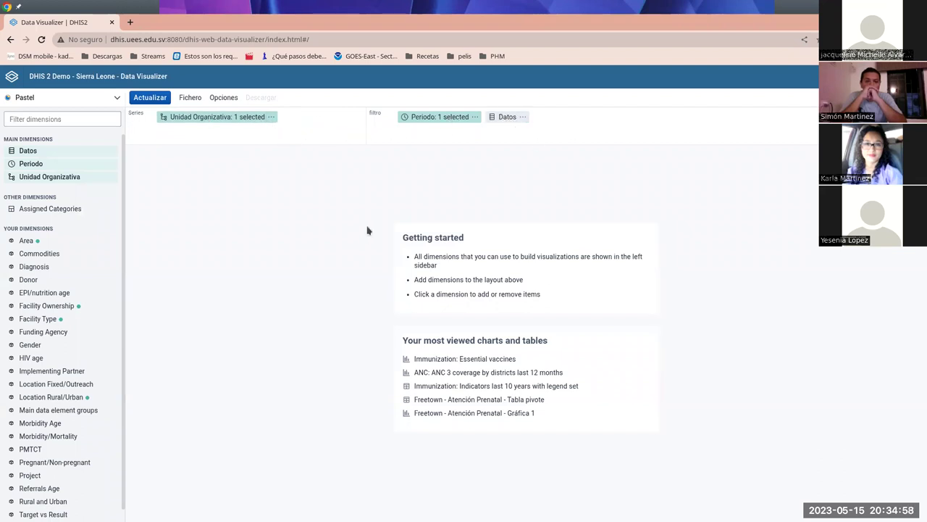
Replace the user organisation unit with Freetown in Western Area at the Facility level and update the chart
{"action": "left_click", "coordinate": [185, 121]}
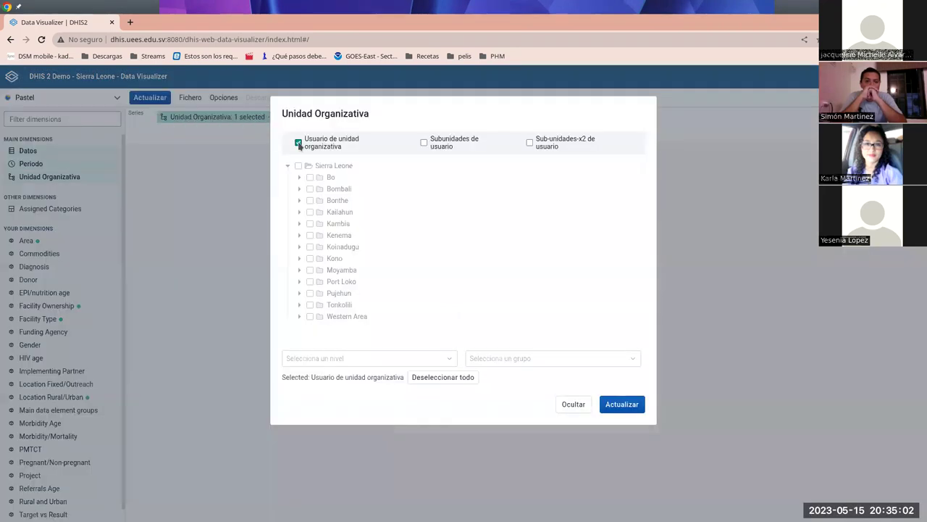
{"action": "left_click", "coordinate": [299, 143]}
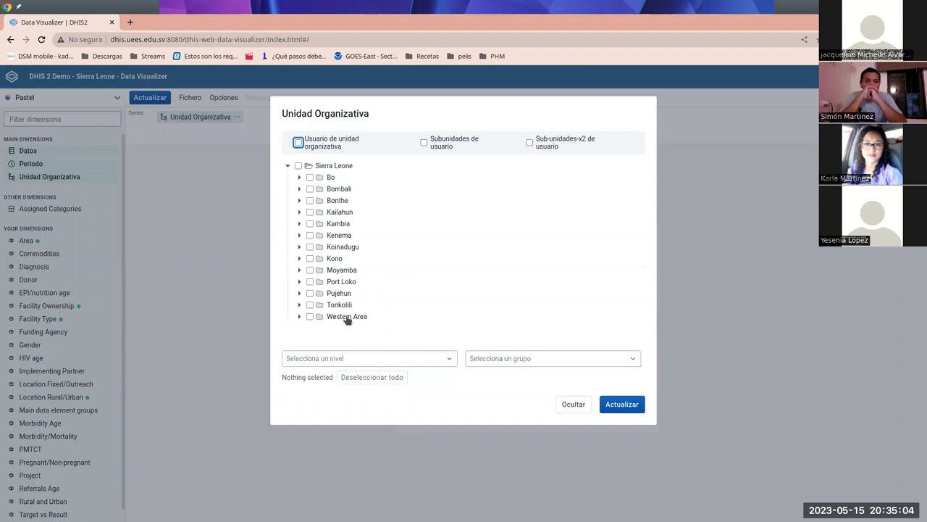
{"action": "left_click", "coordinate": [299, 317]}
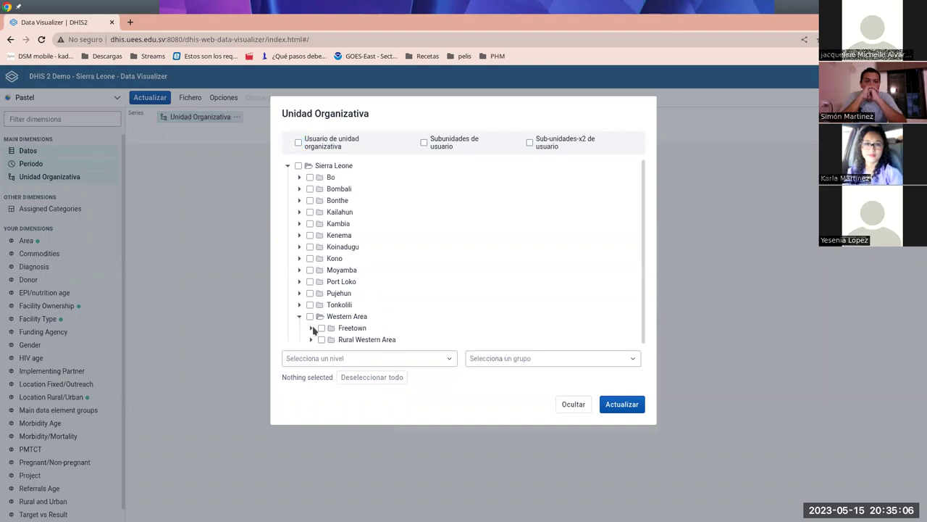
{"action": "left_click", "coordinate": [321, 329]}
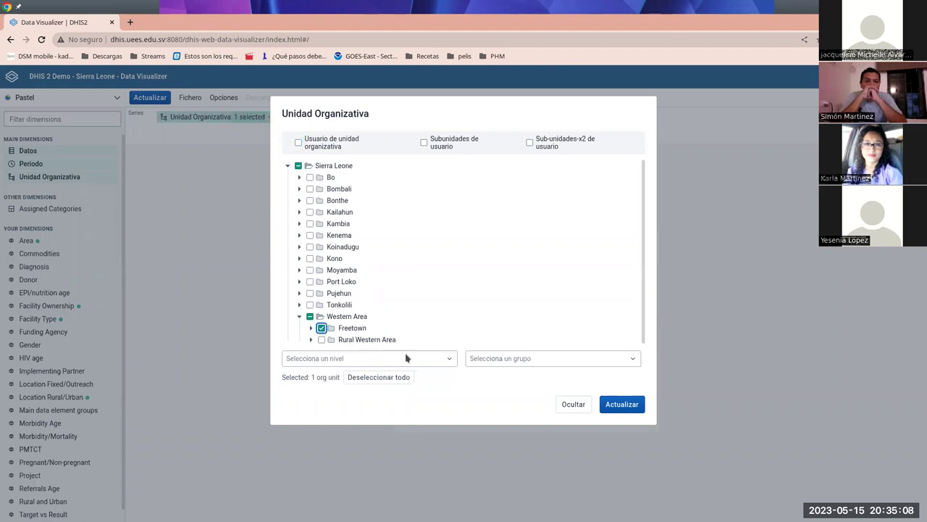
{"action": "left_click", "coordinate": [448, 361]}
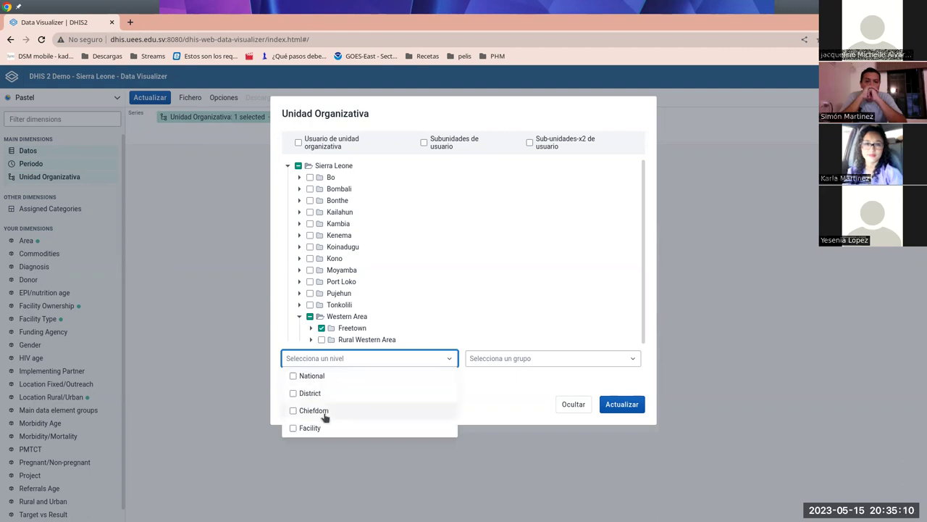
{"action": "left_click", "coordinate": [293, 428]}
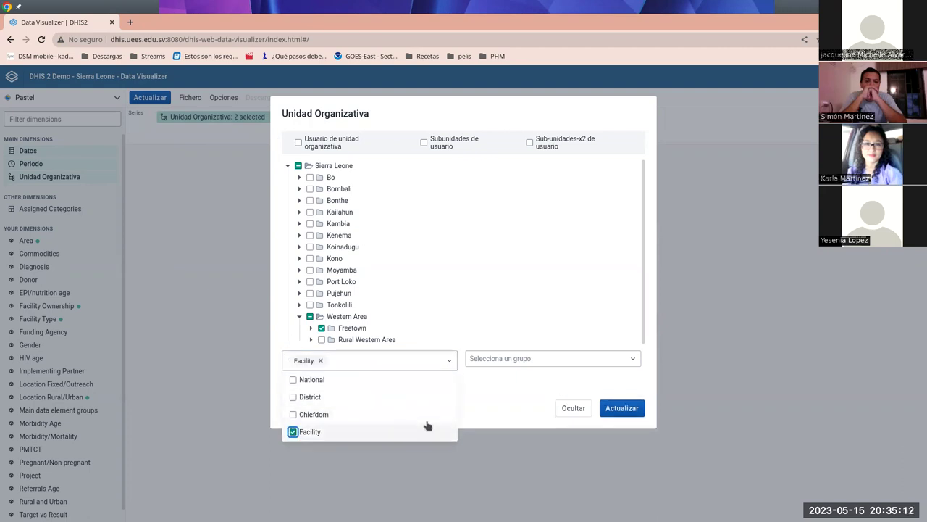
{"action": "left_click", "coordinate": [482, 394]}
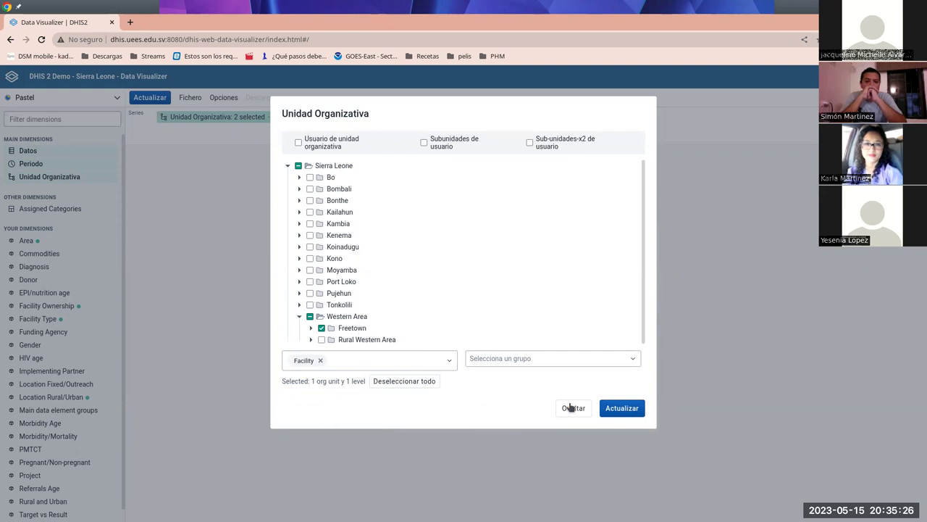
{"action": "left_click", "coordinate": [627, 410]}
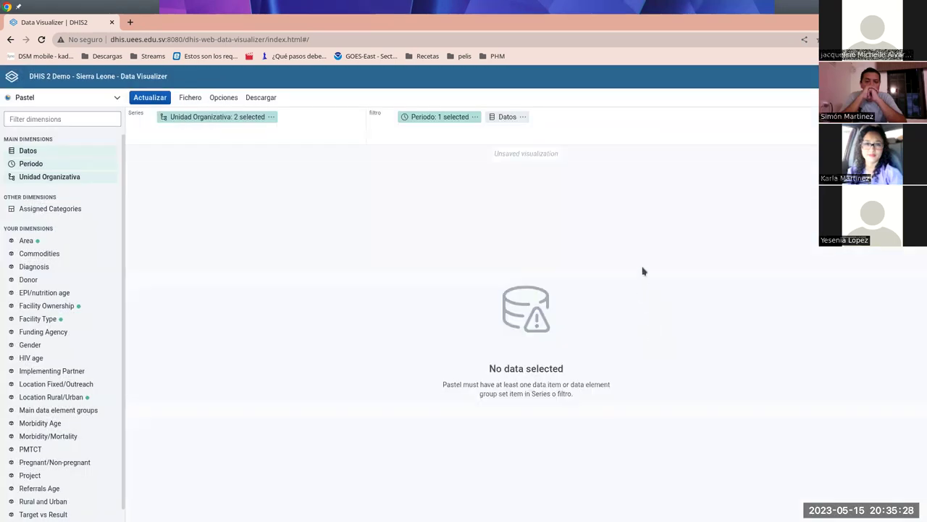
Check the period in the letter, replace Últimos 12 meses with the fixed months Enero to Diciembre 2022, and update the pie chart
{"action": "key", "text": "alt+Tab"}
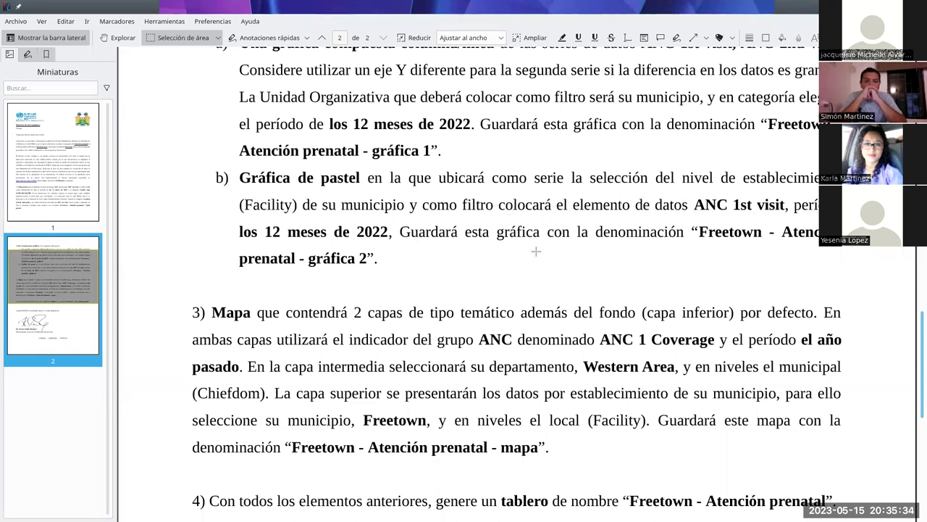
{"action": "key", "text": "alt+Tab"}
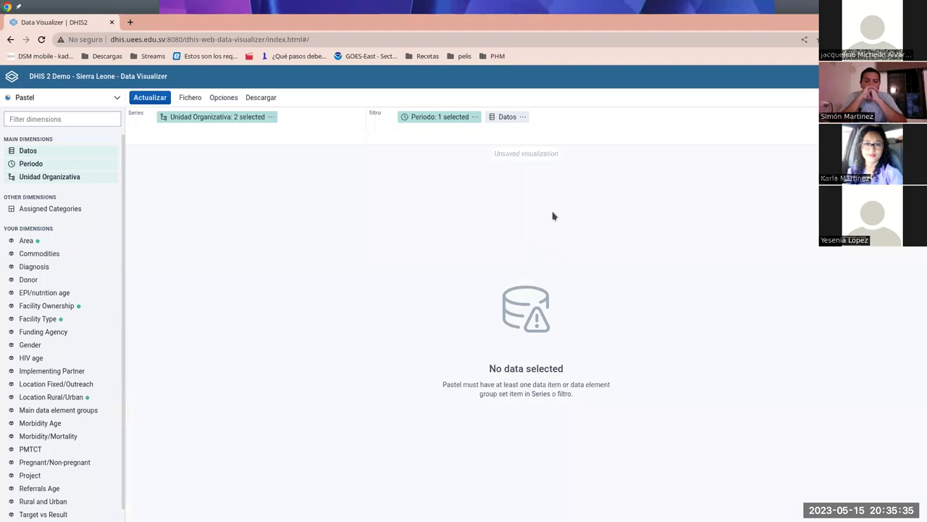
{"action": "left_click", "coordinate": [440, 123]}
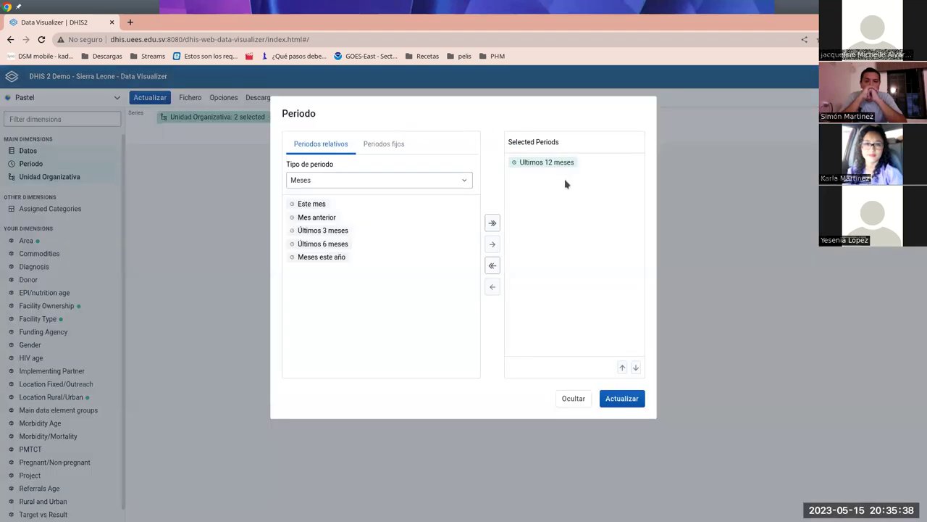
{"action": "left_click", "coordinate": [492, 266]}
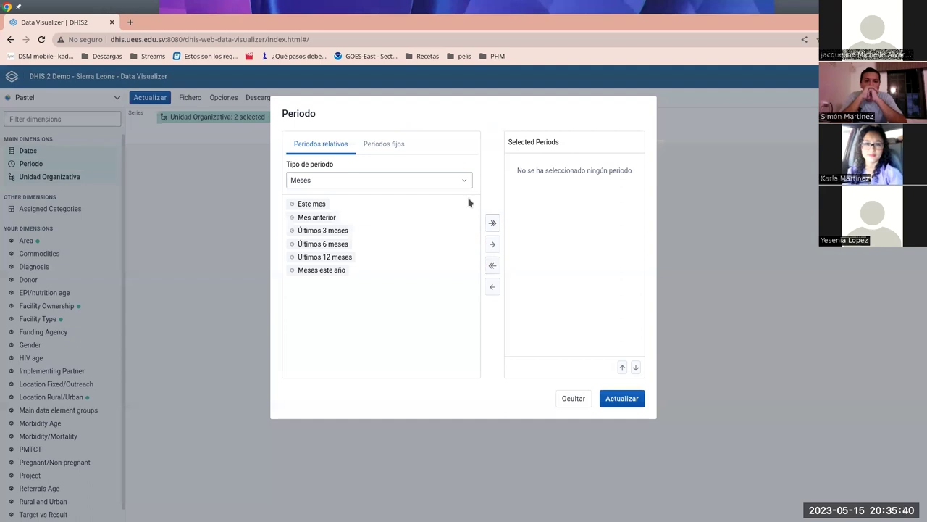
{"action": "left_click", "coordinate": [383, 146]}
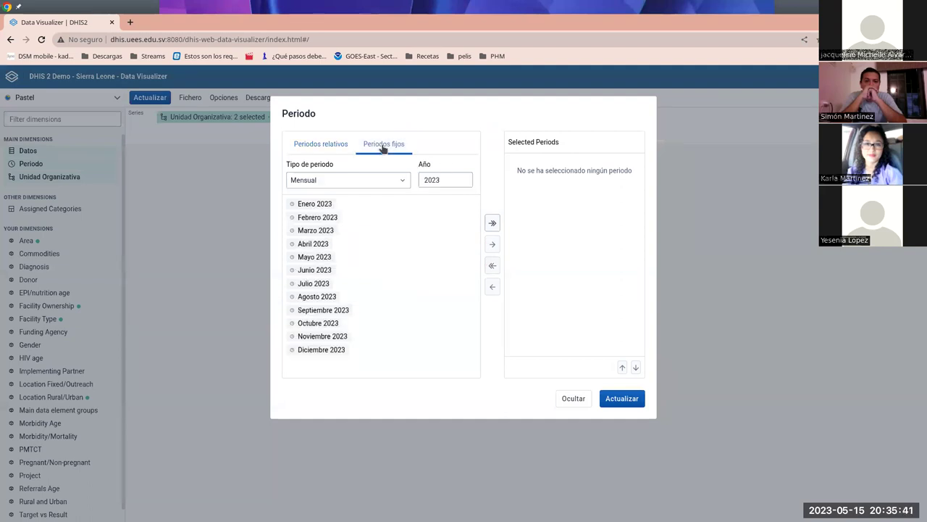
{"action": "left_click", "coordinate": [465, 183]}
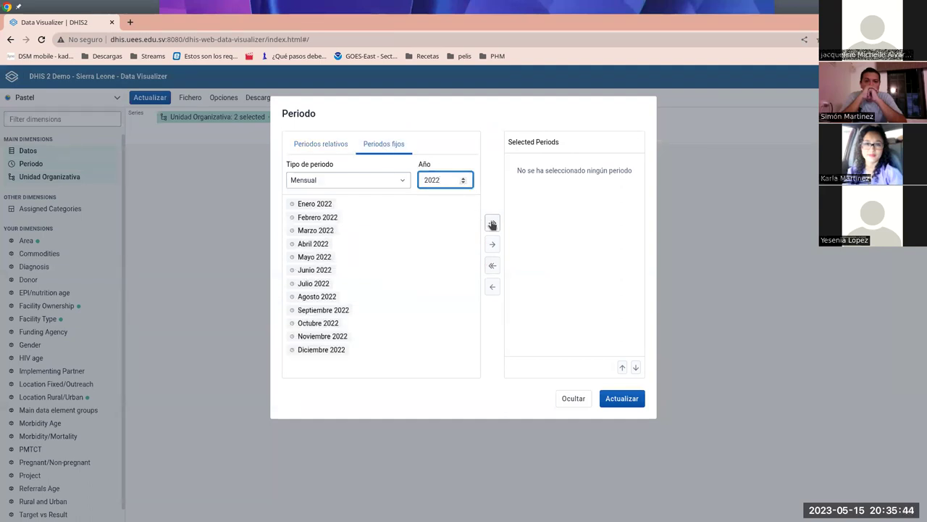
{"action": "left_click", "coordinate": [492, 222]}
{"action": "left_click", "coordinate": [621, 399]}
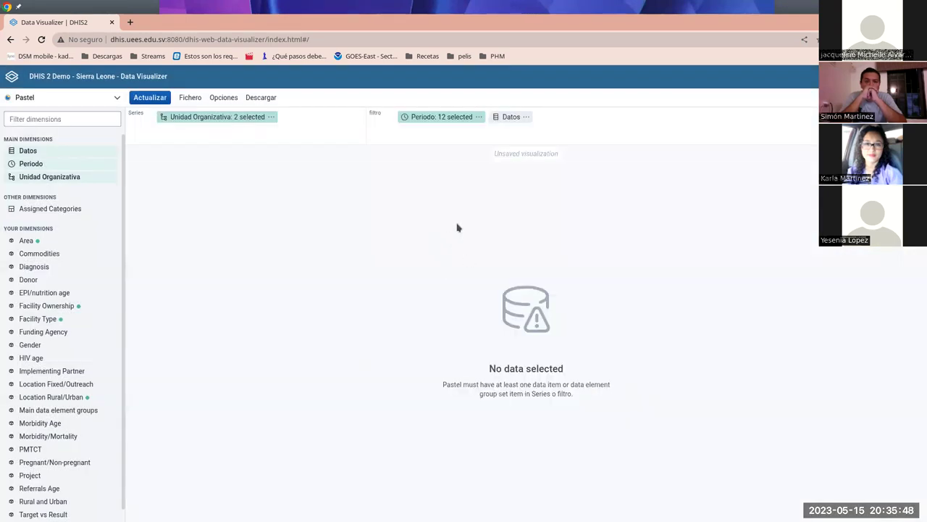
Check the data element requested in the letter, add ANC 1st visit as the data filter, and update the chart
{"action": "key", "text": "alt+Tab"}
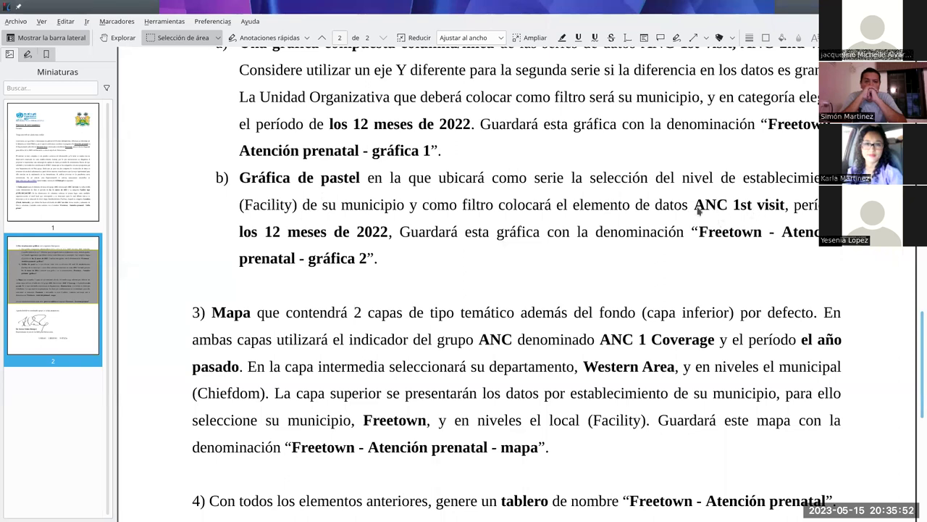
{"action": "key", "text": "alt+Tab"}
{"action": "left_click", "coordinate": [511, 118]}
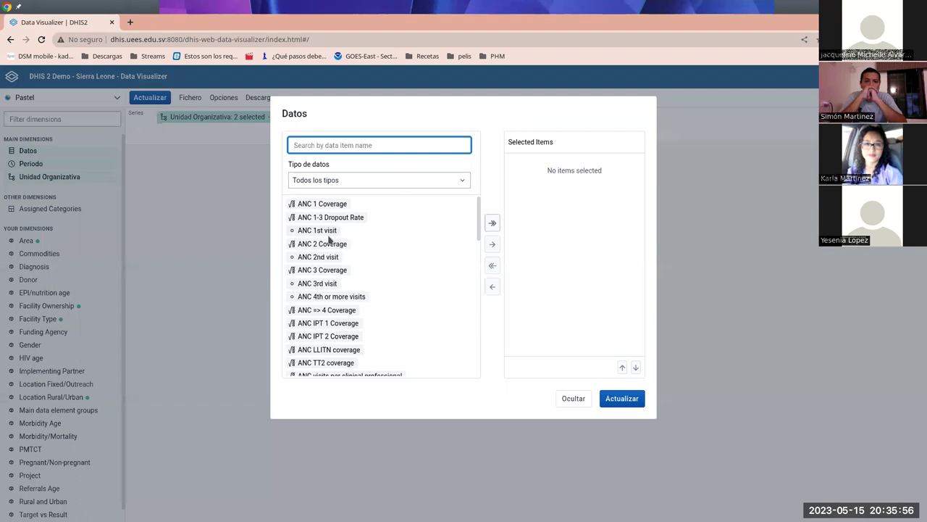
{"action": "left_click", "coordinate": [326, 231]}
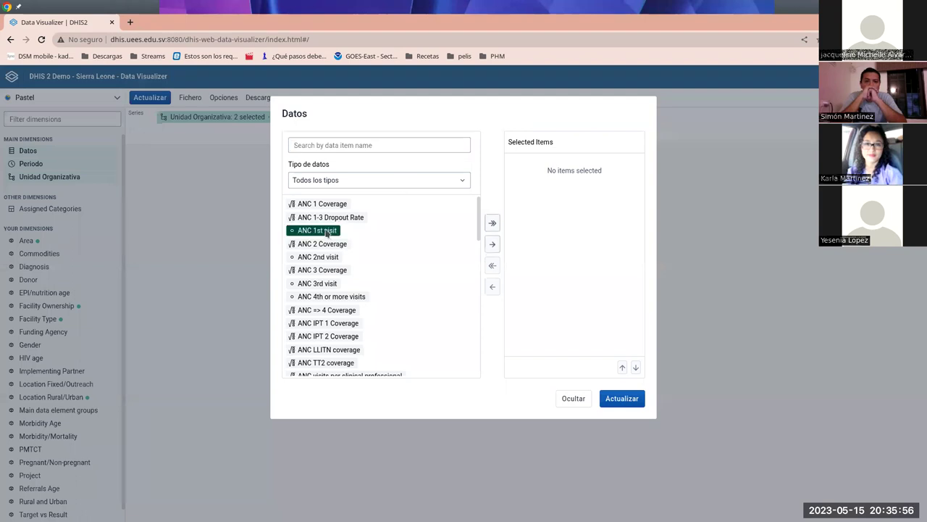
{"action": "left_click", "coordinate": [493, 222]}
{"action": "left_click", "coordinate": [621, 399]}
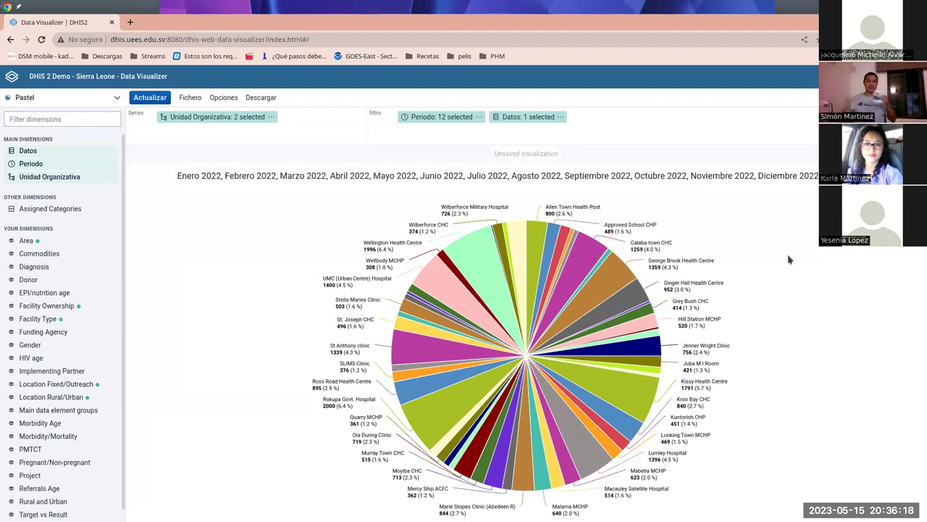
Check the chart name requested in the letter and save the pie chart as "Freetown - Atención Prenatal - gráfica 2"
{"action": "key", "text": "alt+Tab"}
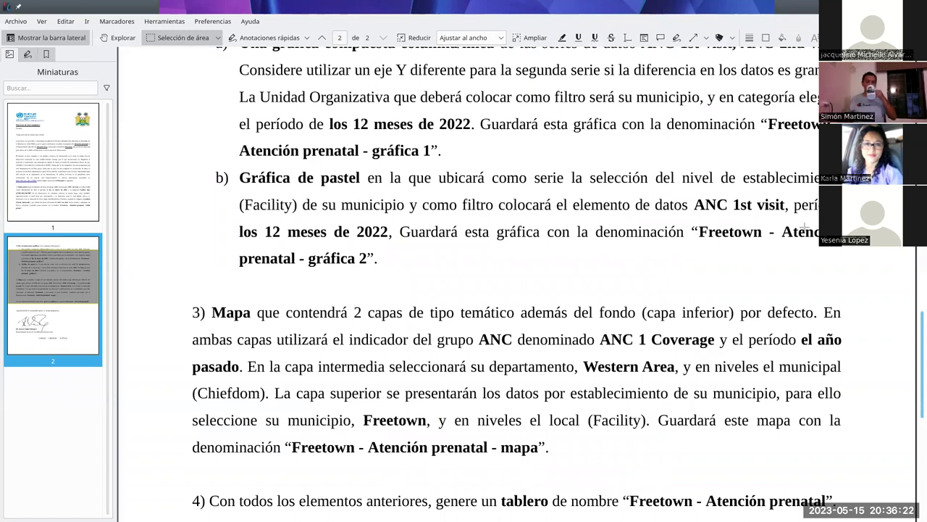
{"action": "key", "text": "alt+Tab"}
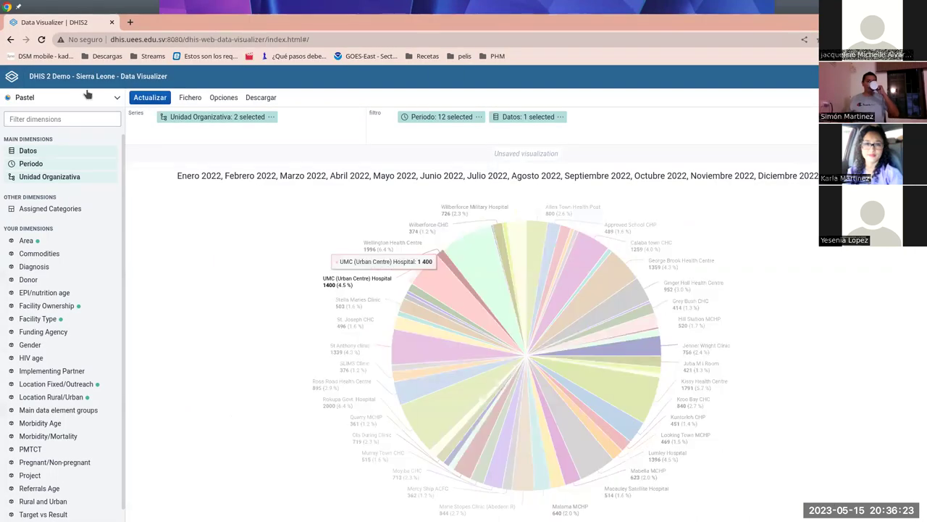
{"action": "left_click", "coordinate": [192, 99]}
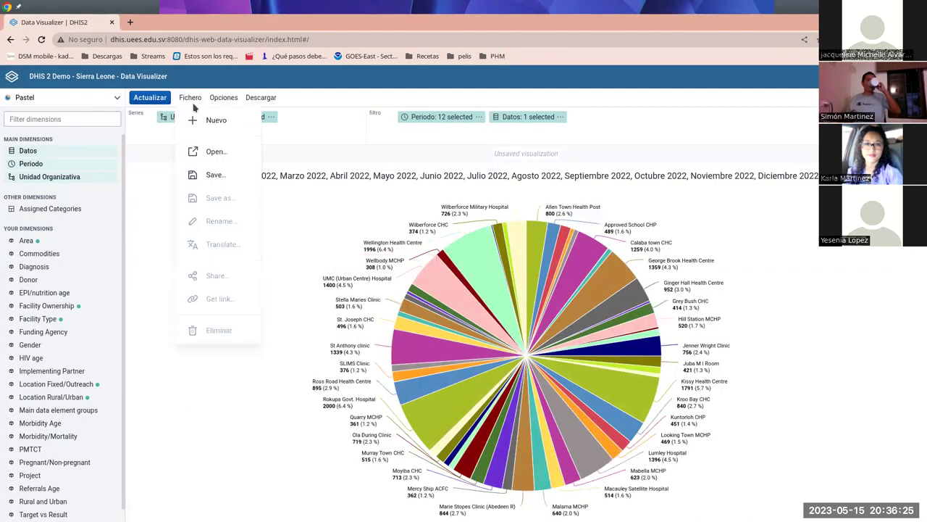
{"action": "left_click", "coordinate": [215, 174]}
{"action": "left_click", "coordinate": [393, 160]}
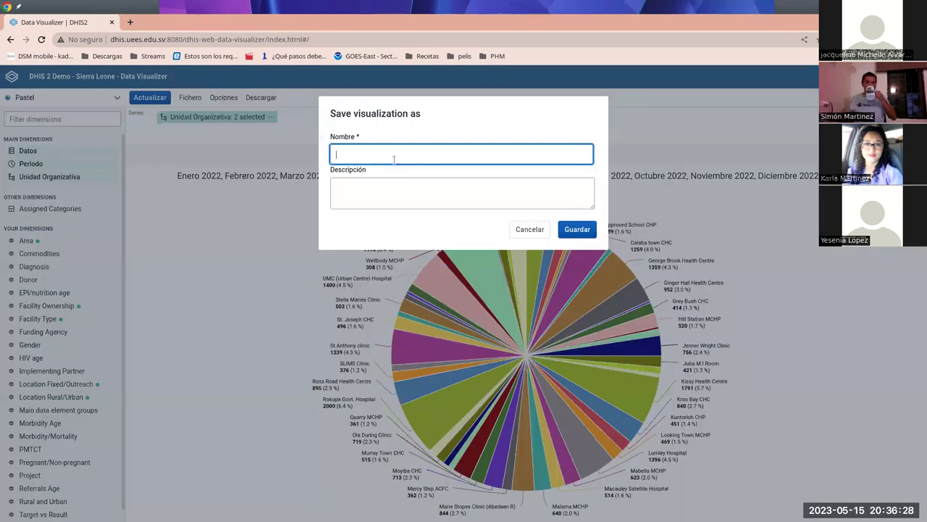
{"action": "type", "text": "Freetown "}
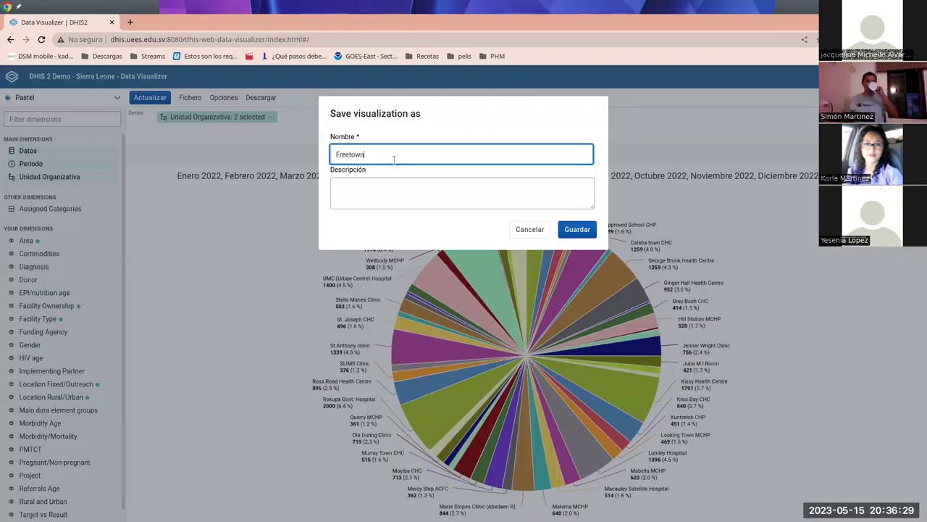
{"action": "type", "text": "- Atención Prenatal - gráfica 2"}
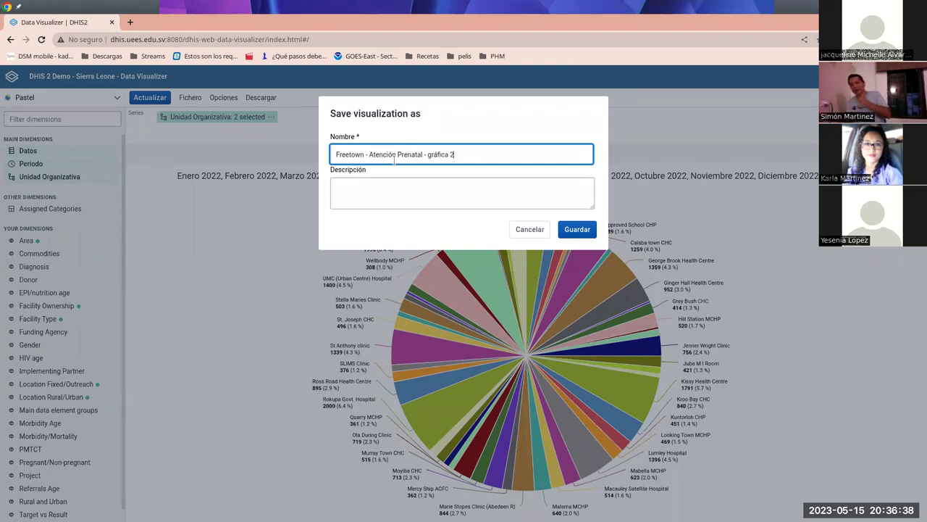
{"action": "left_click", "coordinate": [593, 230]}
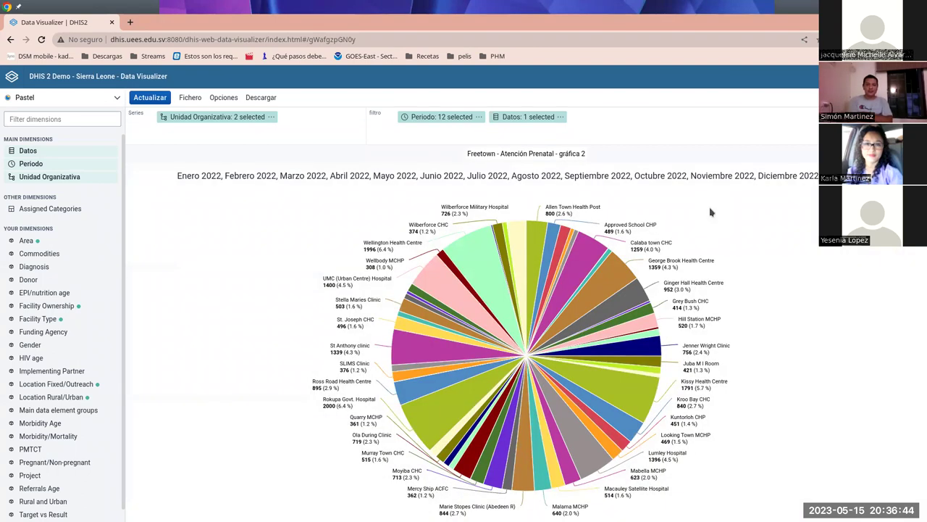
Read the map exercise in the letter and switch from the data visualizer to the DHIS2 Mapas app
{"action": "key", "text": "alt+Tab"}
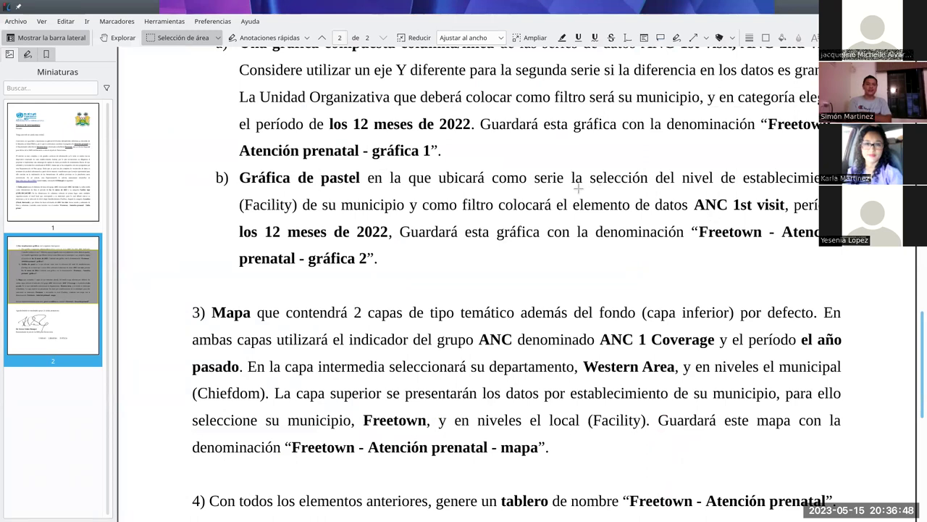
{"action": "scroll", "coordinate": [614, 218], "scroll_direction": "up", "scroll_amount": 1}
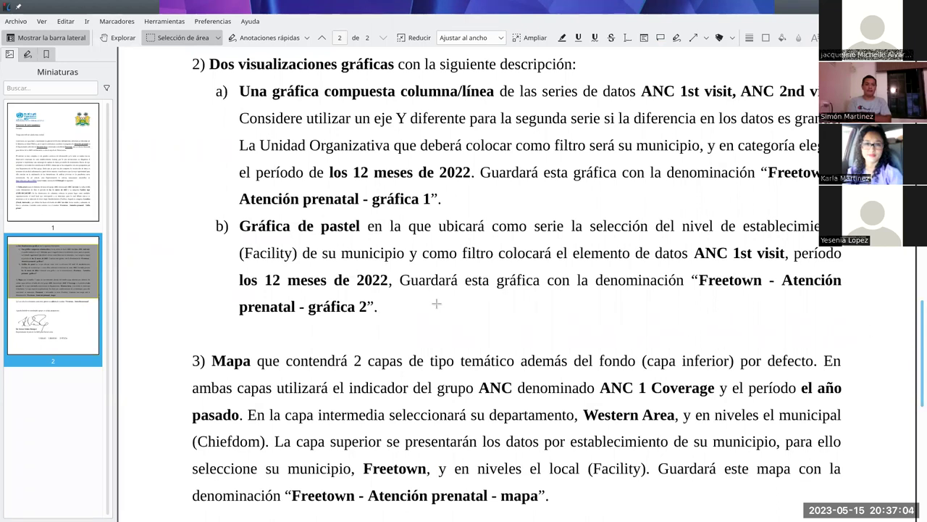
{"action": "scroll", "coordinate": [439, 299], "scroll_direction": "down", "scroll_amount": 3}
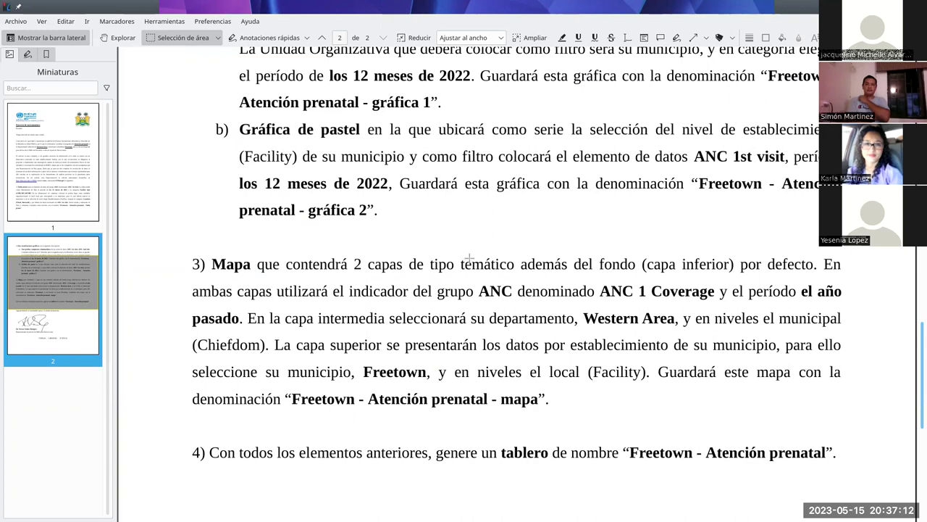
{"action": "scroll", "coordinate": [528, 249], "scroll_direction": "down", "scroll_amount": 3}
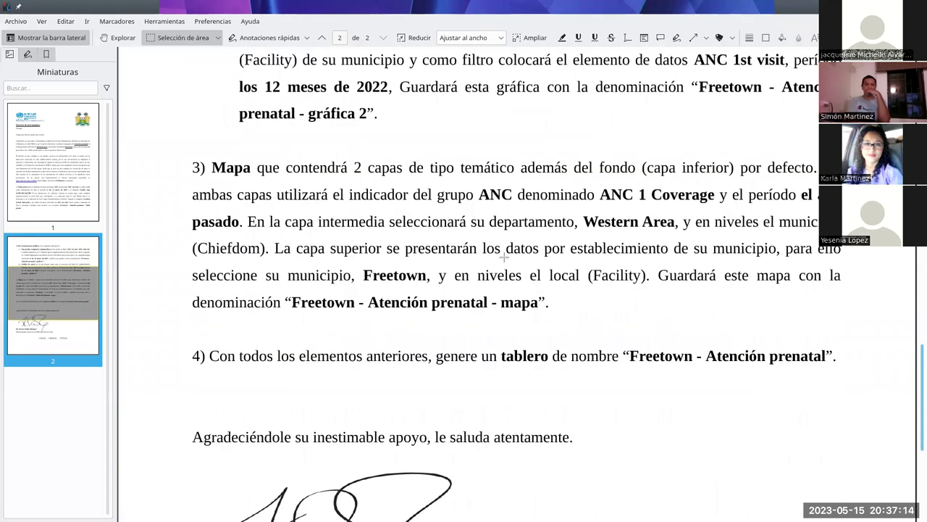
{"action": "scroll", "coordinate": [504, 251], "scroll_direction": "down", "scroll_amount": 1}
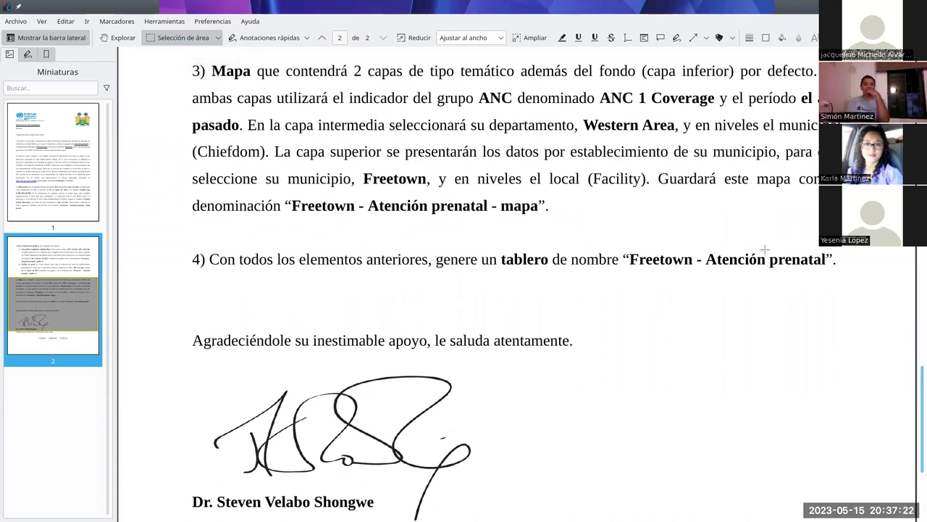
{"action": "scroll", "coordinate": [612, 238], "scroll_direction": "up", "scroll_amount": 1}
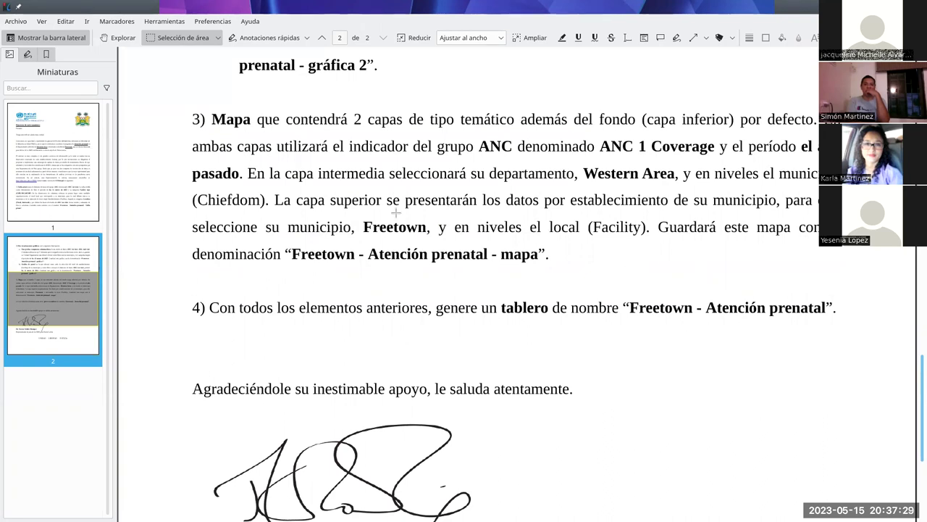
{"action": "key", "text": "alt+Tab"}
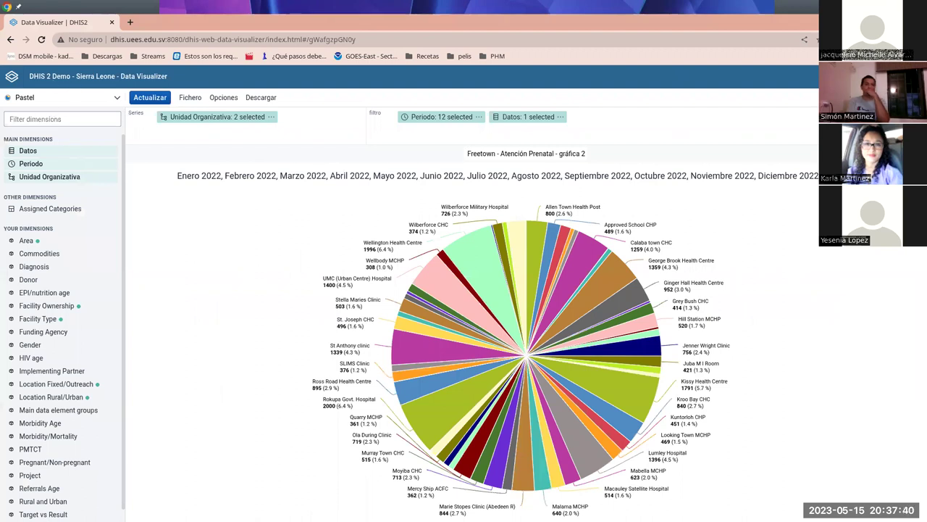
{"action": "left_click", "coordinate": [878, 76]}
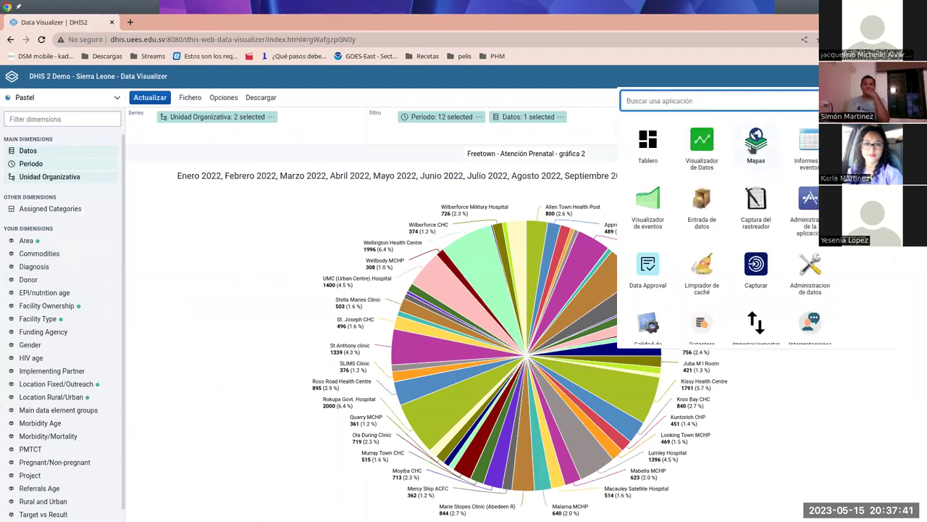
{"action": "left_click", "coordinate": [758, 146]}
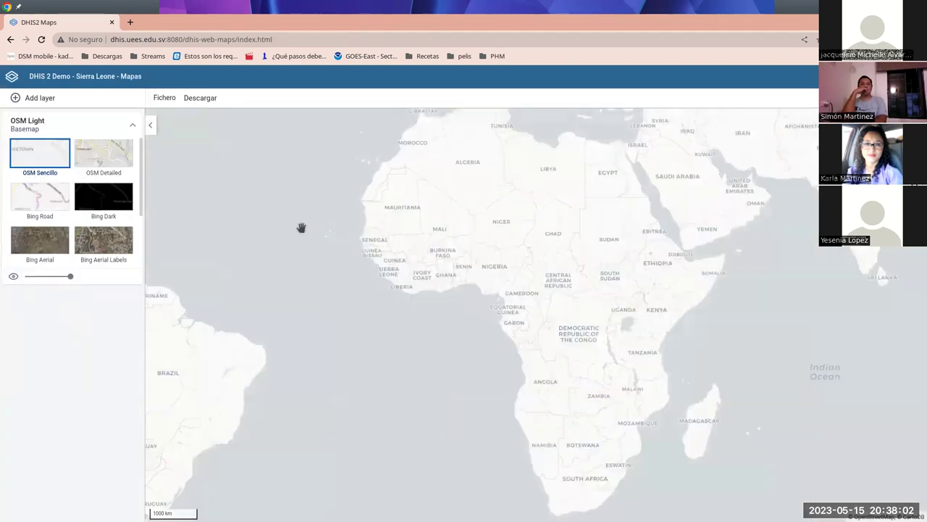
Check the layers requested for the map in the letter and start a new Thematic layer over the default basemap
{"action": "key", "text": "alt+Tab"}
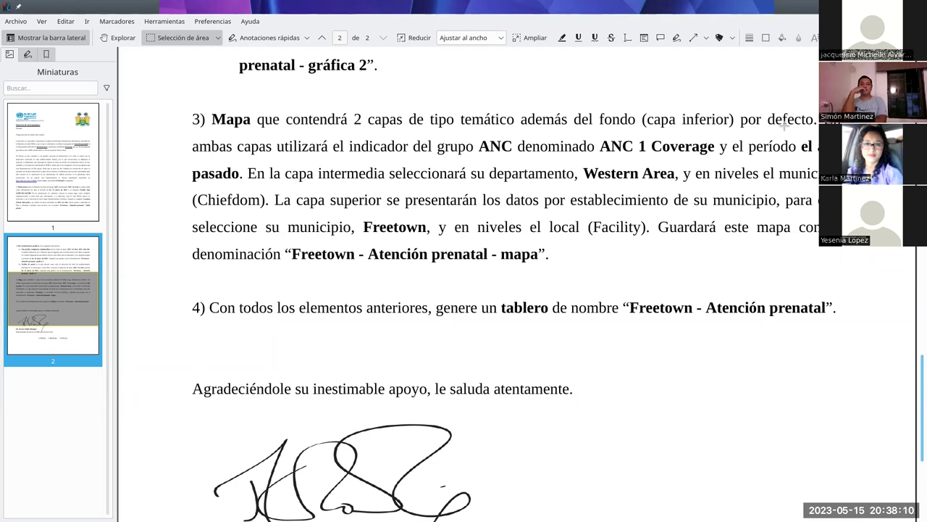
{"action": "key", "text": "alt+Tab"}
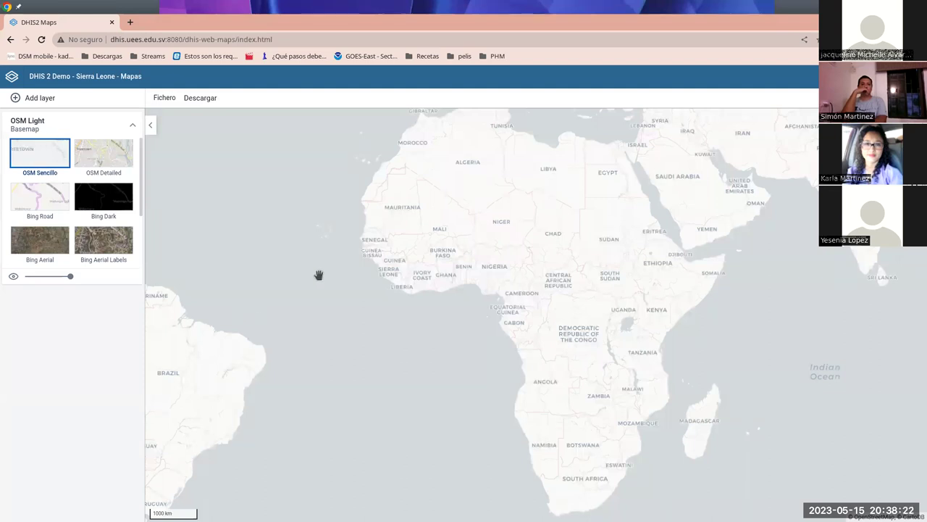
{"action": "key", "text": "alt+Tab"}
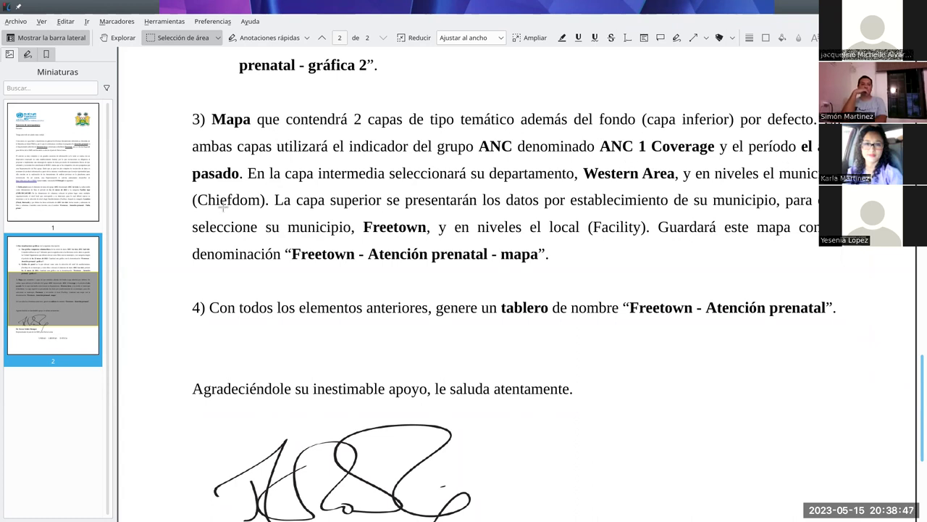
{"action": "key", "text": "alt+Tab"}
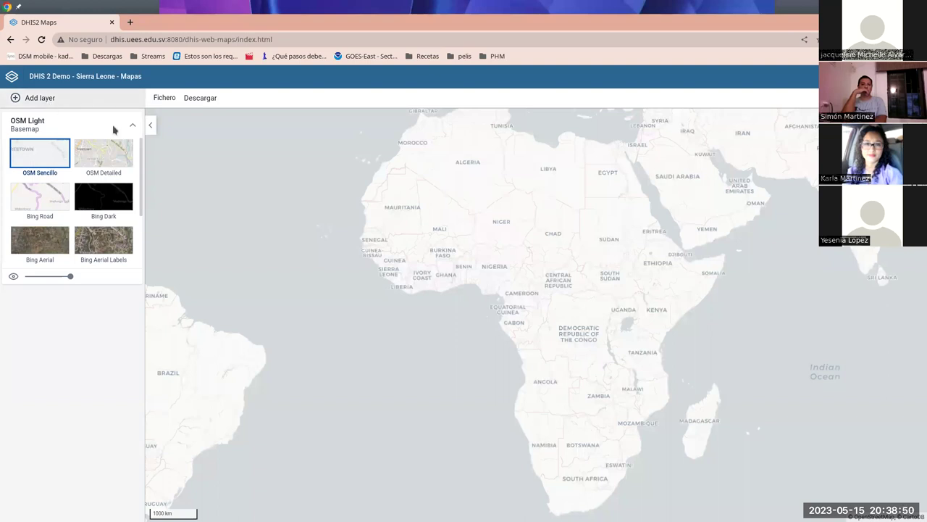
{"action": "left_click", "coordinate": [21, 101]}
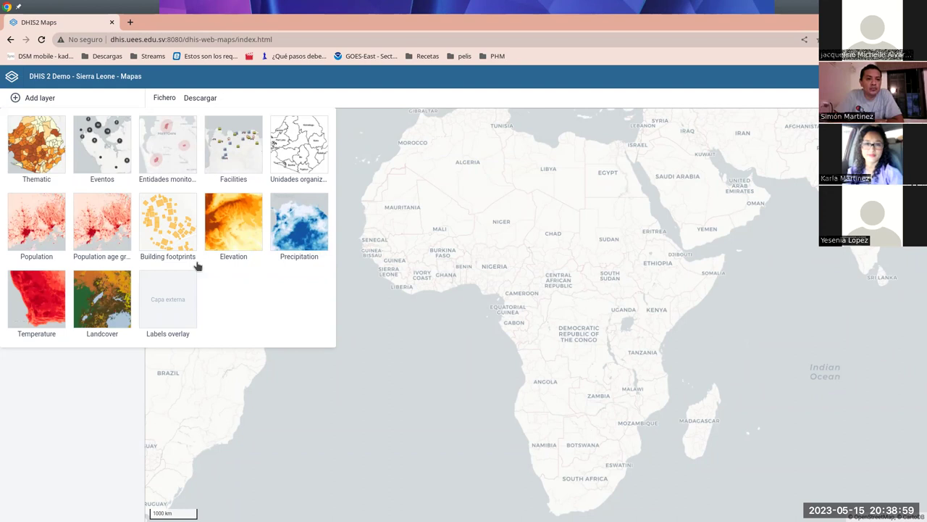
{"action": "left_click", "coordinate": [33, 142]}
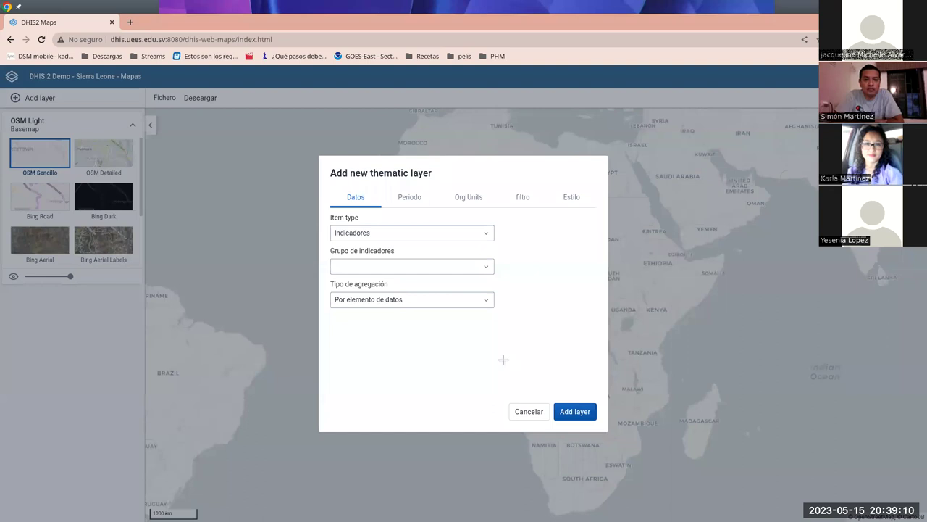
Check the indicator requested in the letter and set the thematic layer's data to indicator group ANC, indicator ANC 1 Coverage
{"action": "key", "text": "alt+Tab"}
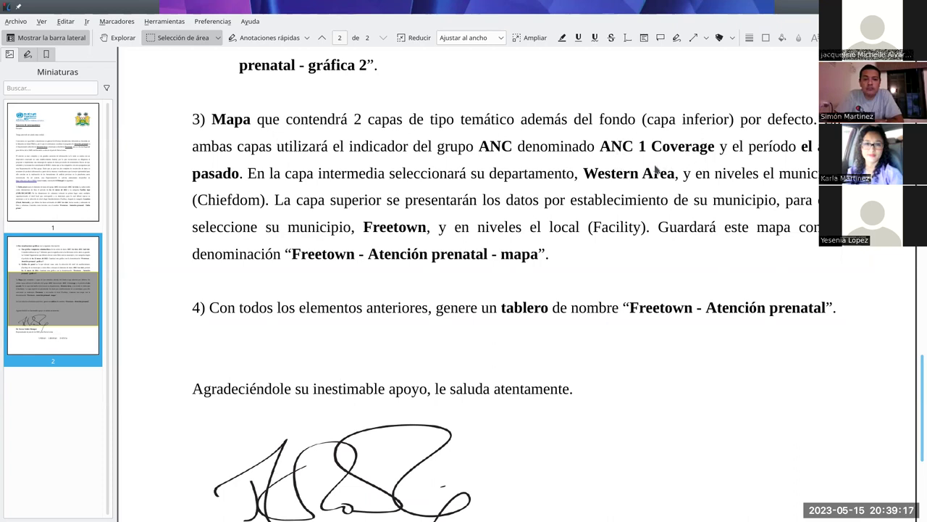
{"action": "key", "text": "alt+Tab"}
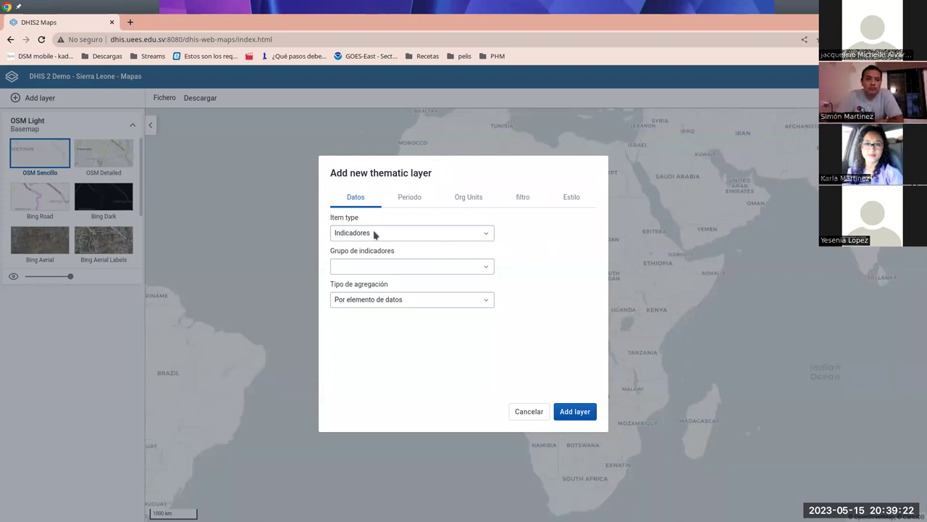
{"action": "left_click", "coordinate": [473, 270]}
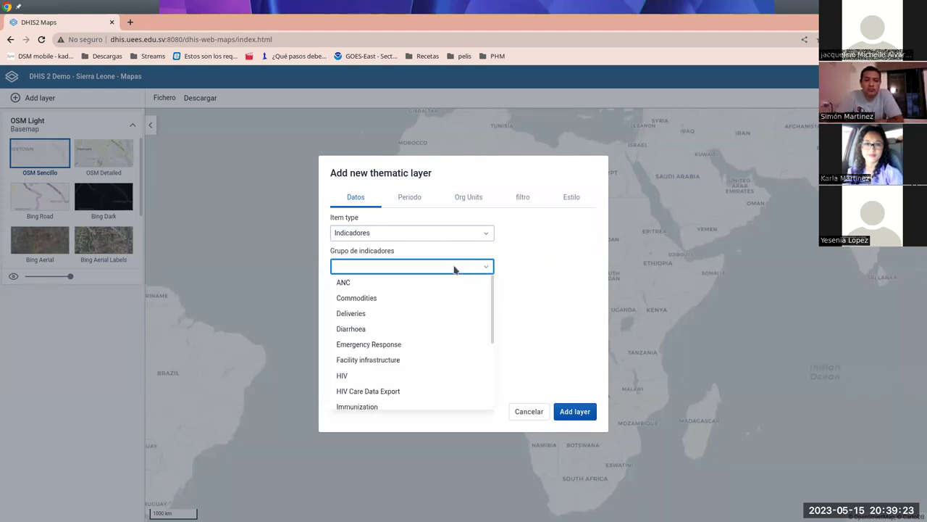
{"action": "left_click", "coordinate": [347, 285]}
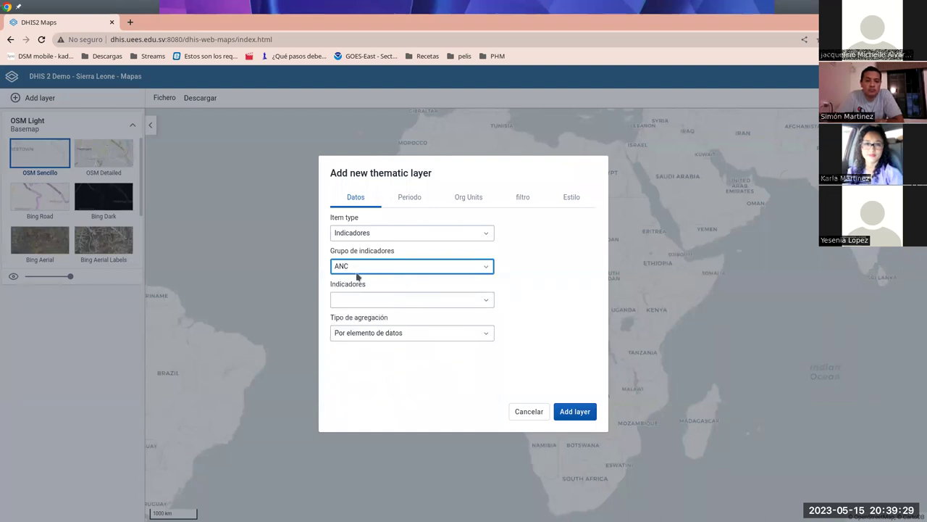
{"action": "left_click", "coordinate": [399, 300]}
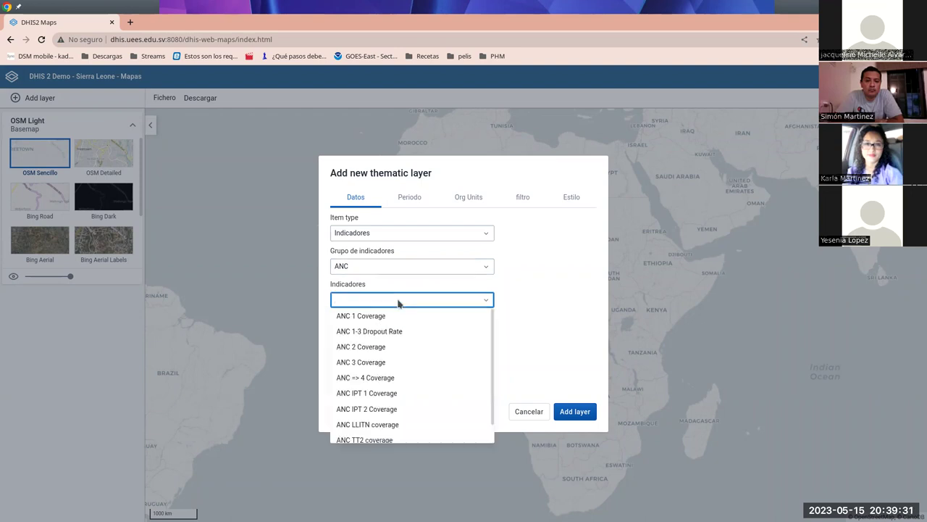
{"action": "left_click", "coordinate": [351, 317]}
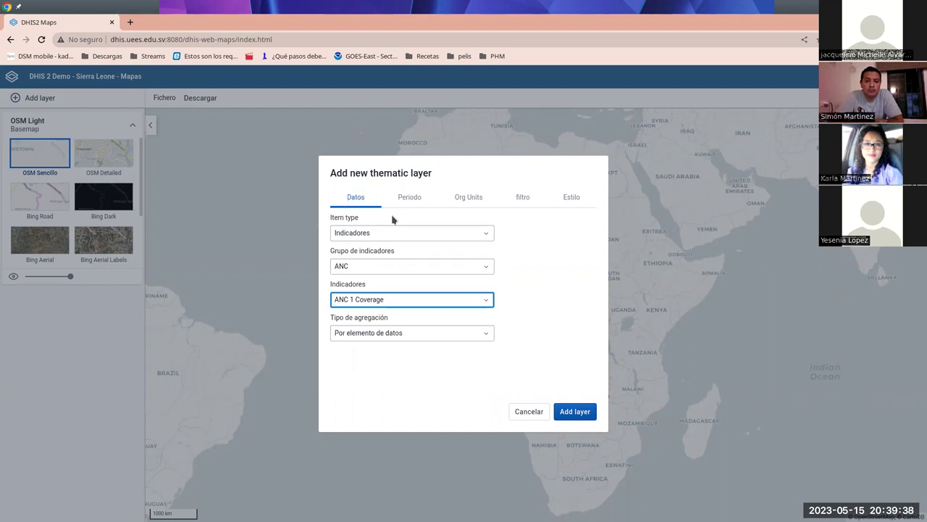
Check the period requested in the letter and set the thematic layer's relative period to El año pasado
{"action": "key", "text": "alt+Tab"}
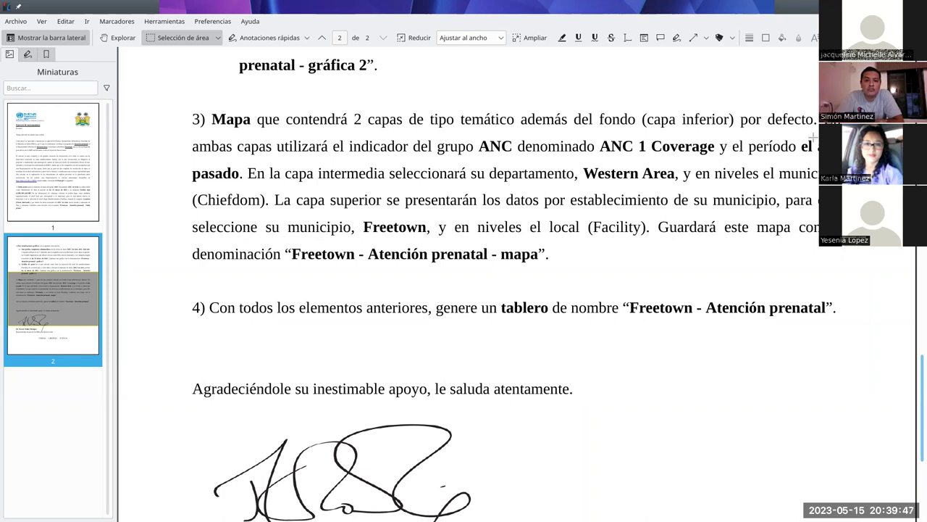
{"action": "key", "text": "alt+Tab"}
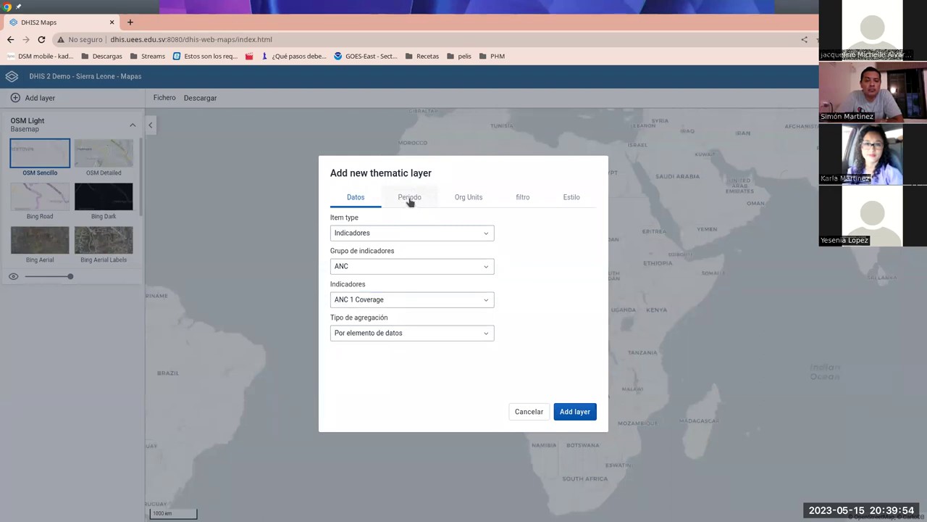
{"action": "left_click", "coordinate": [409, 200]}
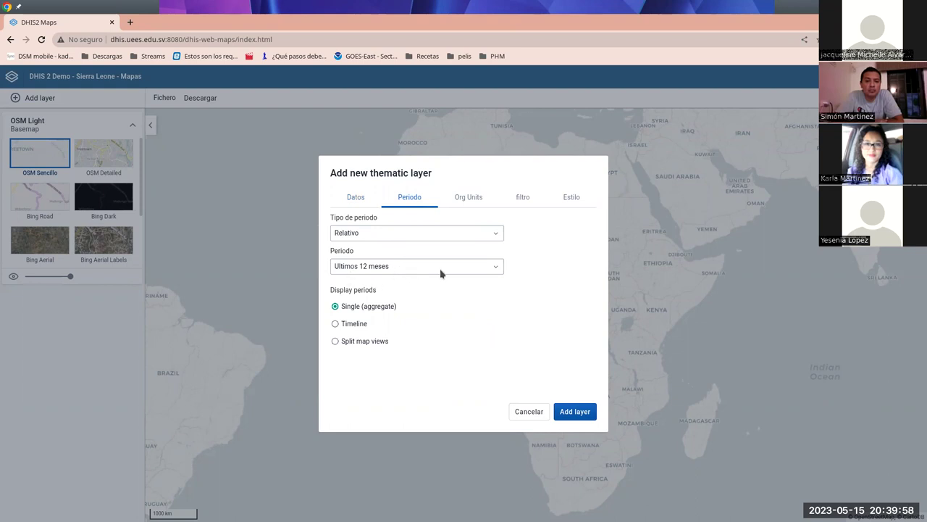
{"action": "left_click", "coordinate": [378, 268]}
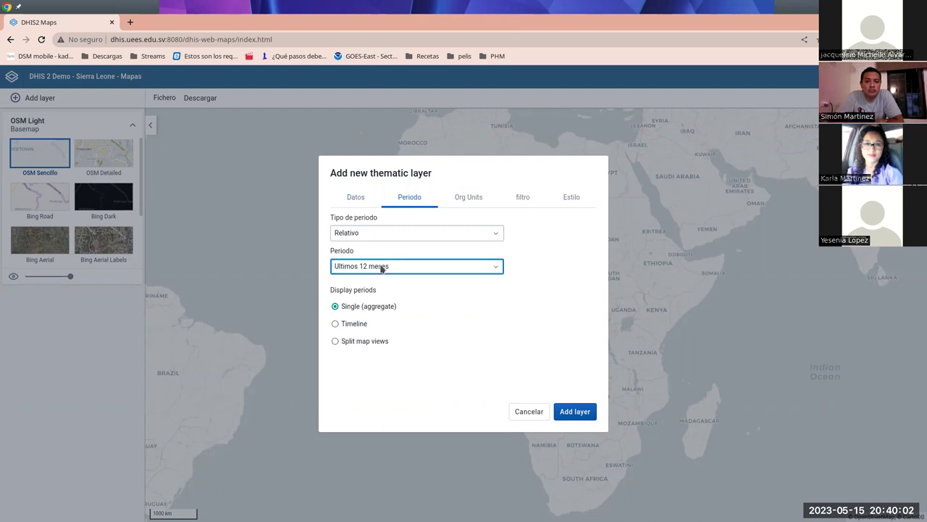
{"action": "left_click_drag", "start_coordinate": [503, 289], "coordinate": [500, 393]}
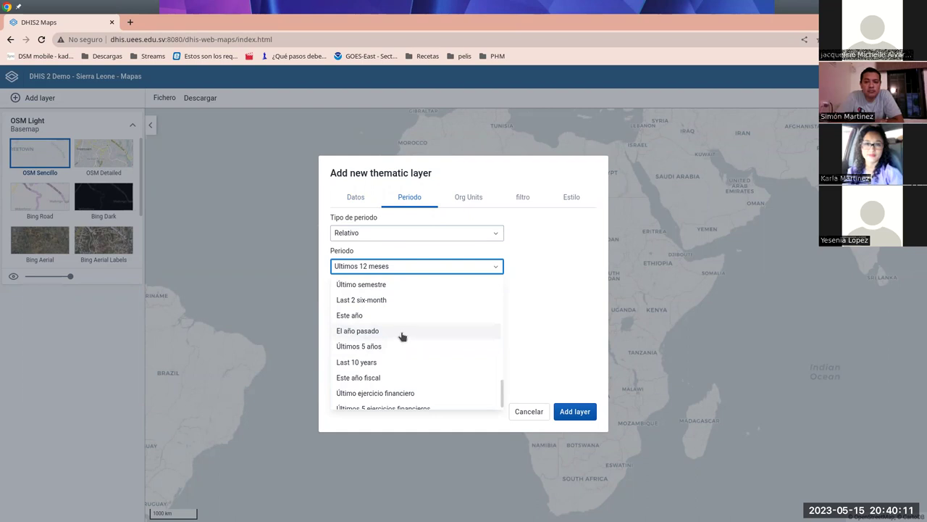
{"action": "left_click", "coordinate": [403, 333]}
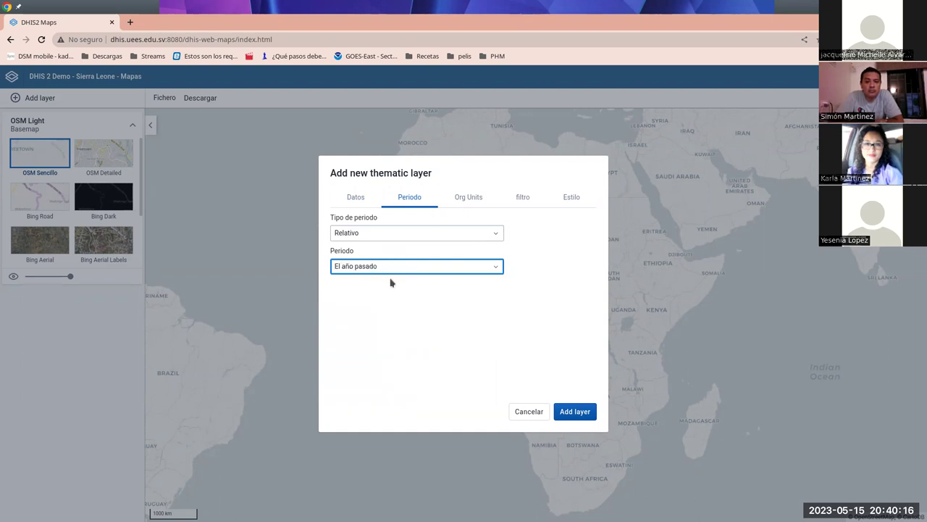
Check the area requested in the letter and select Western Area as the thematic layer's organisation unit
{"action": "key", "text": "alt+Tab"}
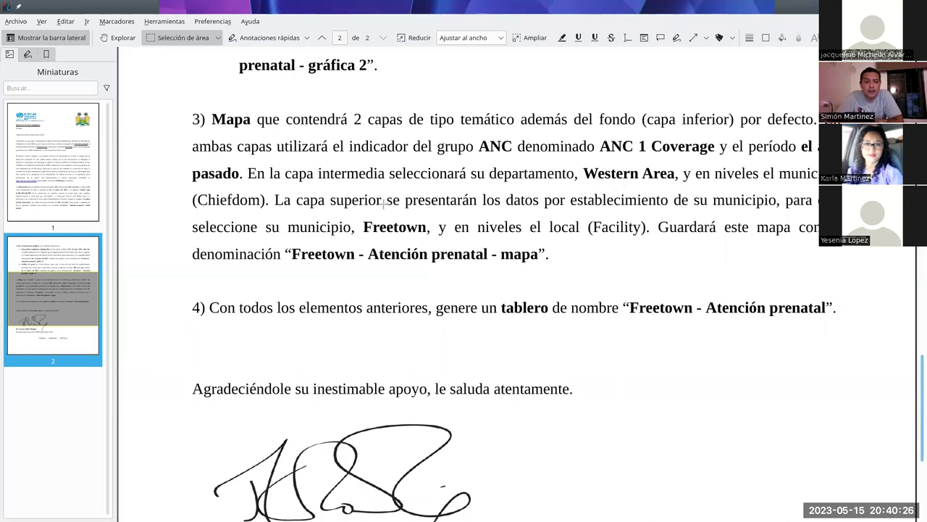
{"action": "key", "text": "alt+Tab"}
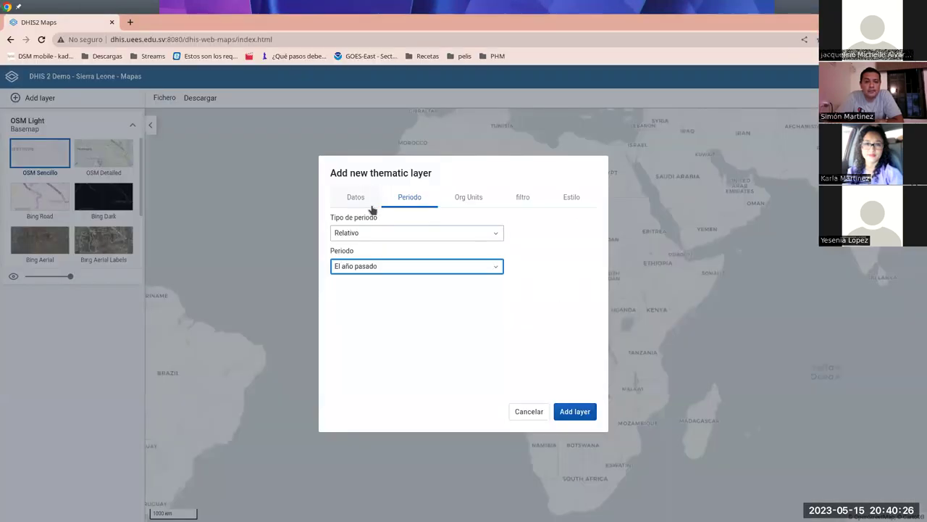
{"action": "left_click", "coordinate": [468, 200]}
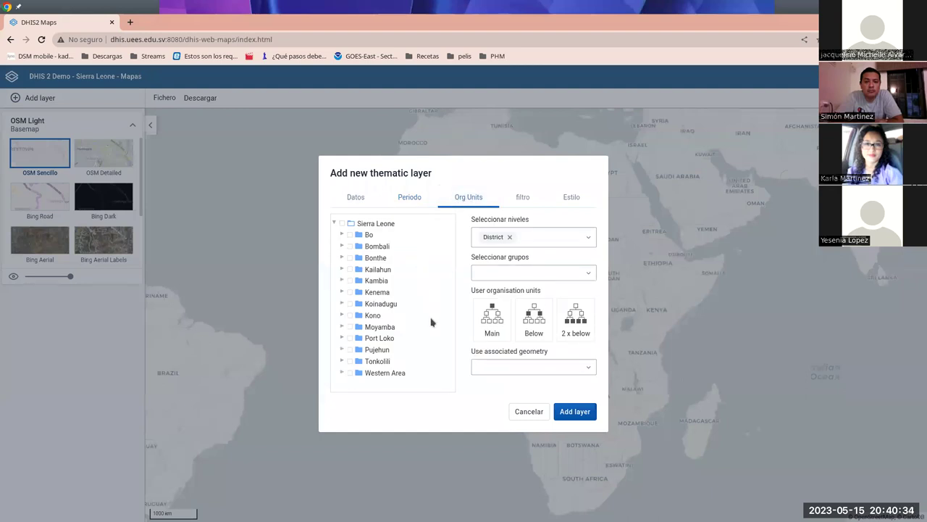
{"action": "left_click", "coordinate": [349, 373]}
Check the level requested in the letter, replace the District level with Chiefdom, and add the layer to the map
{"action": "key", "text": "alt+Tab"}
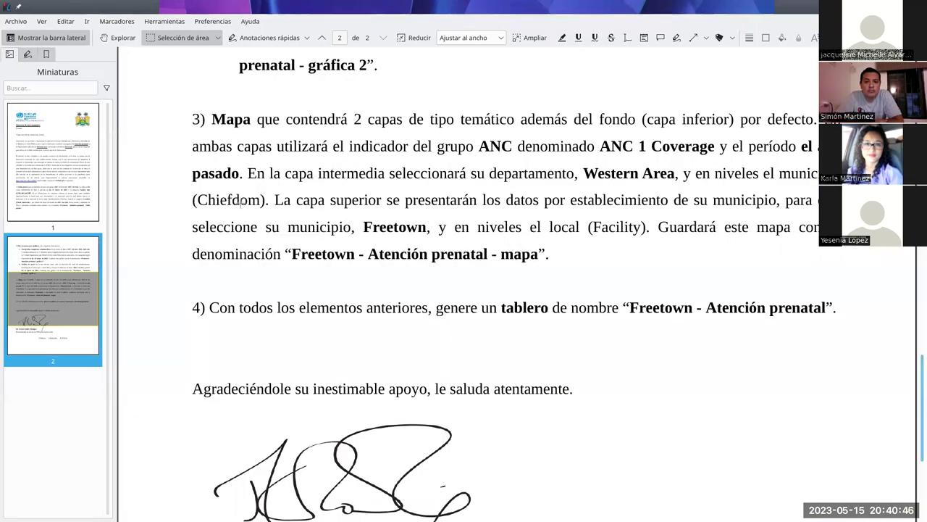
{"action": "key", "text": "alt+Tab"}
{"action": "left_click", "coordinate": [536, 239]}
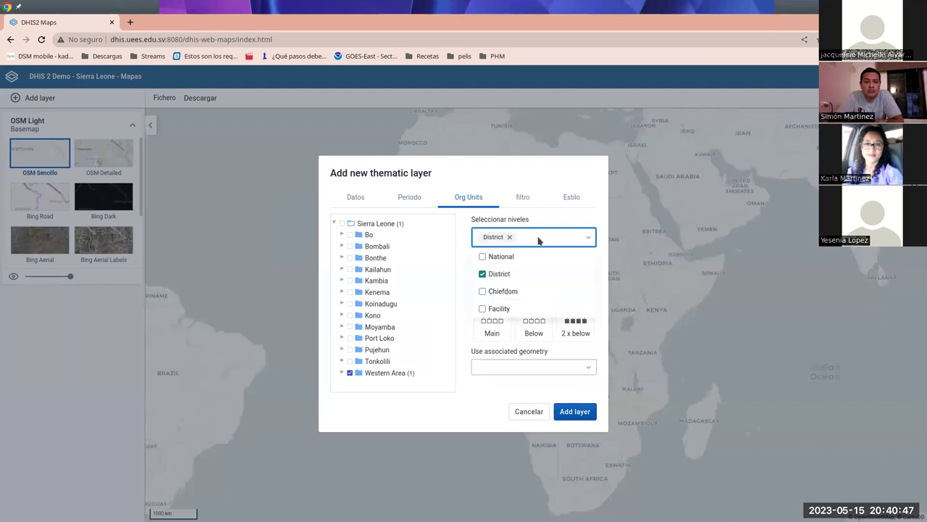
{"action": "left_click", "coordinate": [483, 275]}
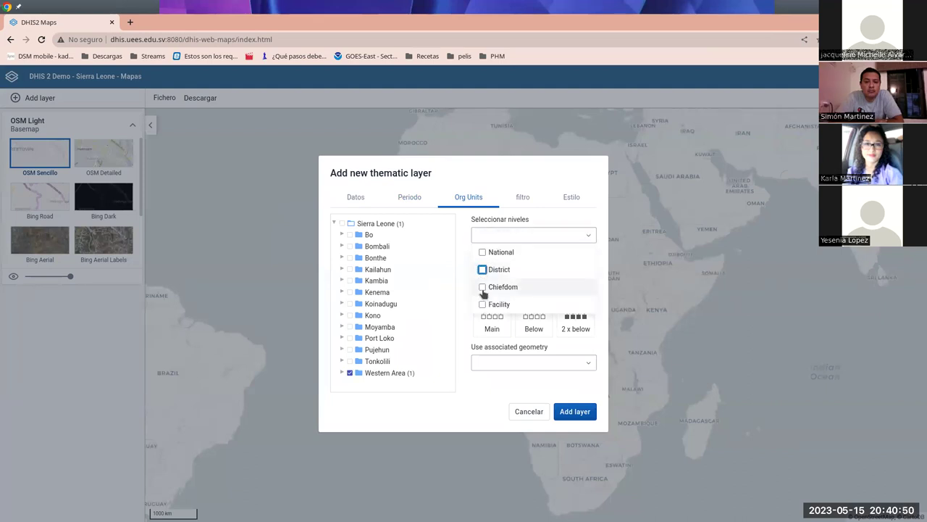
{"action": "left_click", "coordinate": [482, 287]}
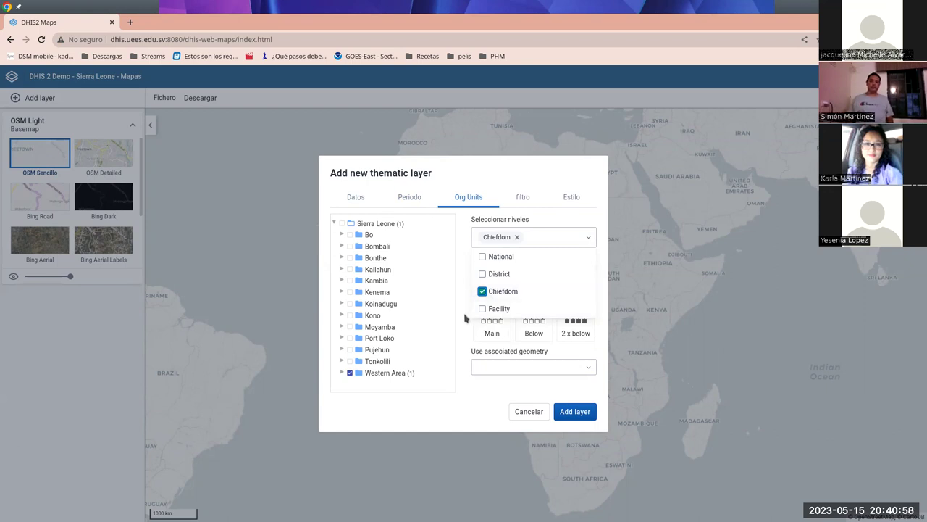
{"action": "left_click", "coordinate": [485, 391]}
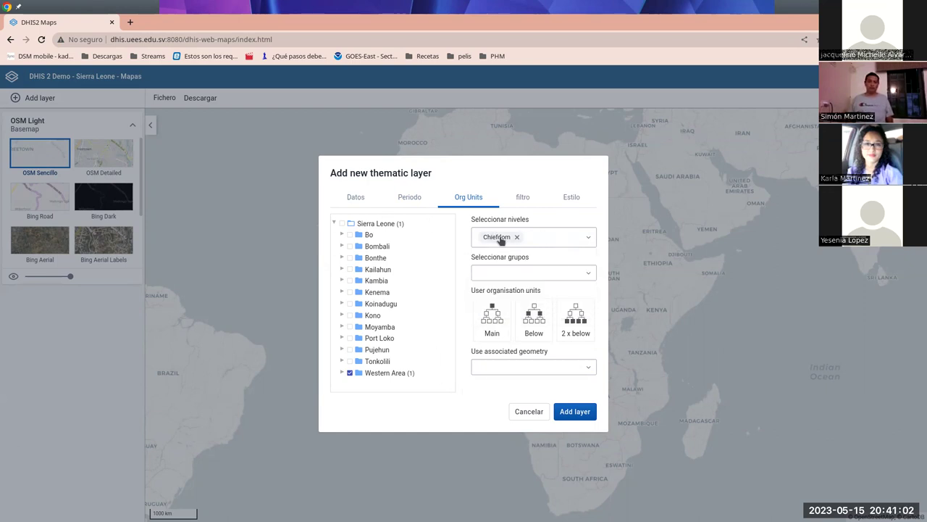
{"action": "left_click", "coordinate": [591, 418]}
{"action": "left_click", "coordinate": [577, 413]}
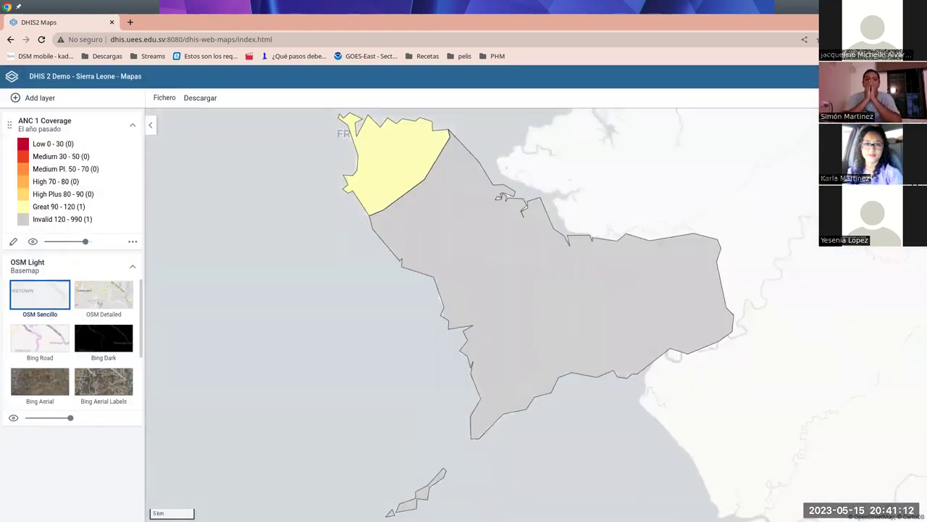
Examine the Western Area chiefdoms on the map, including Freetown's coverage value and their location within Sierra Leone
{"action": "scroll", "coordinate": [528, 307], "scroll_direction": "up", "scroll_amount": 2}
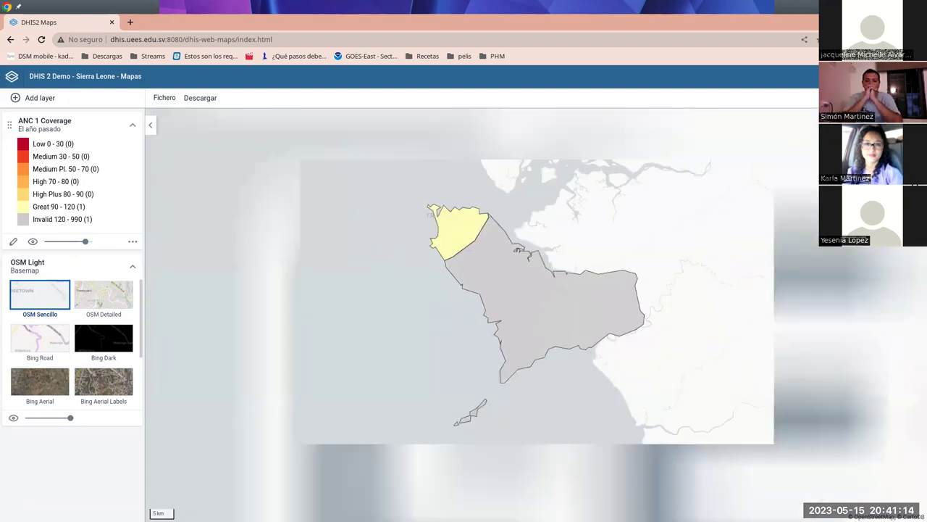
{"action": "scroll", "coordinate": [532, 307], "scroll_direction": "down", "scroll_amount": 1}
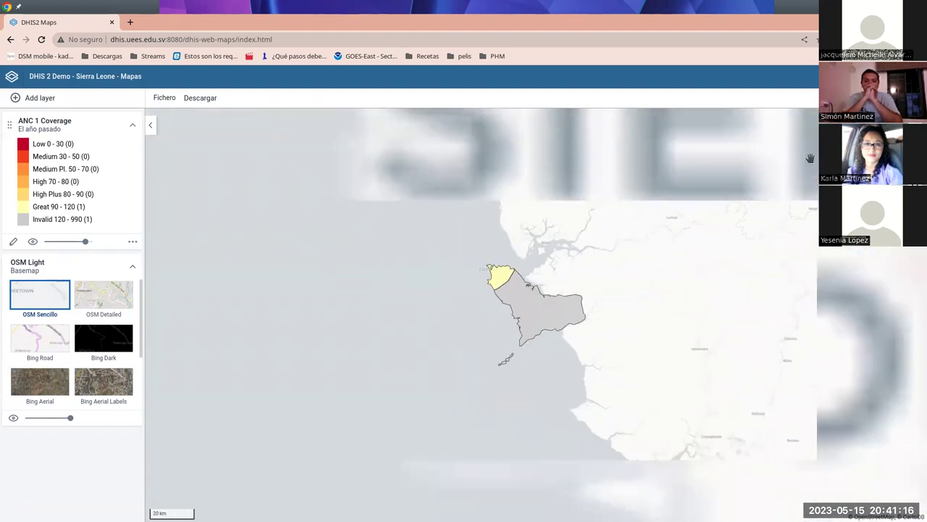
{"action": "mouse_move", "coordinate": [492, 274]}
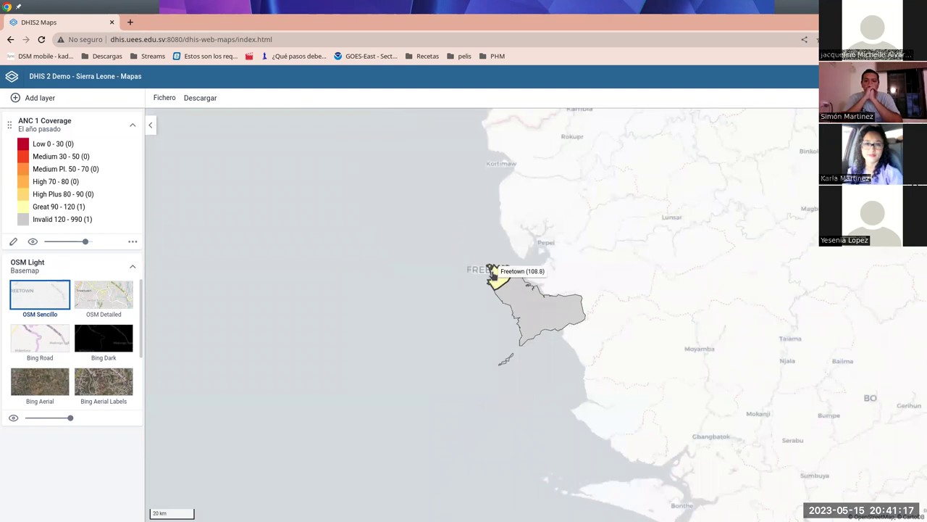
{"action": "mouse_move", "coordinate": [538, 305]}
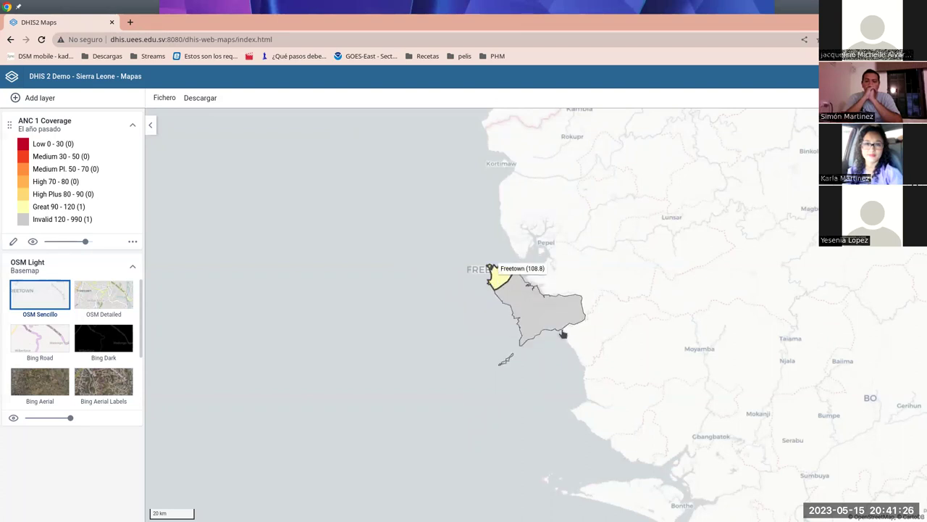
{"action": "scroll", "coordinate": [717, 322], "scroll_direction": "down", "scroll_amount": 3}
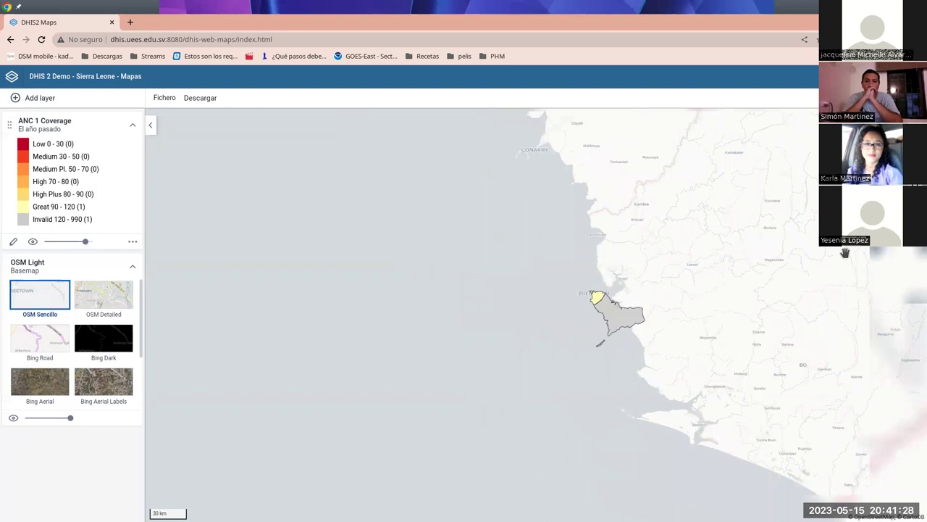
{"action": "left_click_drag", "start_coordinate": [689, 283], "coordinate": [544, 310]}
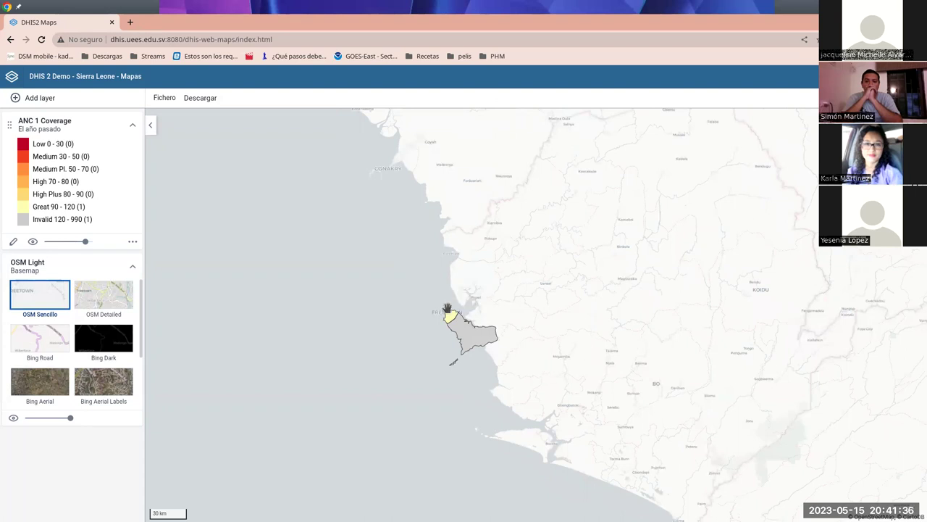
{"action": "mouse_move", "coordinate": [451, 323]}
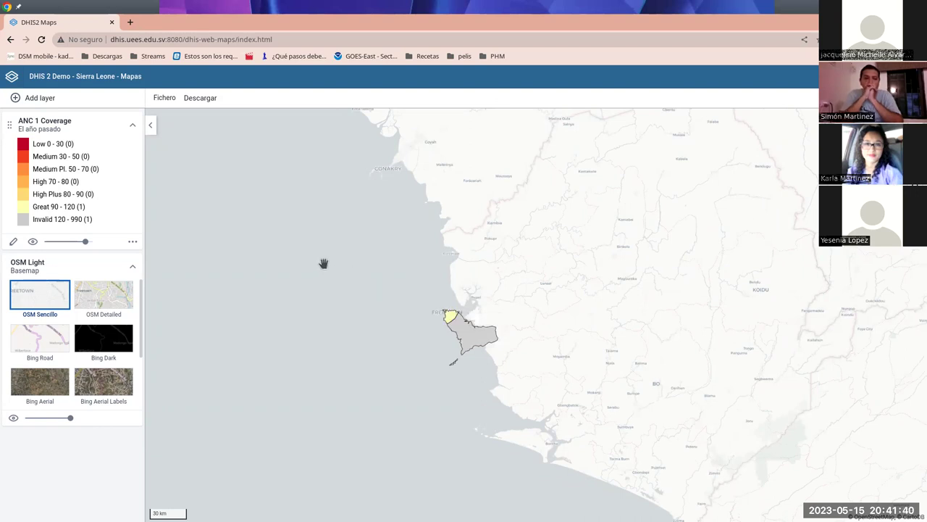
Check the upper layer's requirements in the letter and start a second Thematic layer with indicator group ANC, indicator ANC 1 Coverage
{"action": "key", "text": "alt+Tab"}
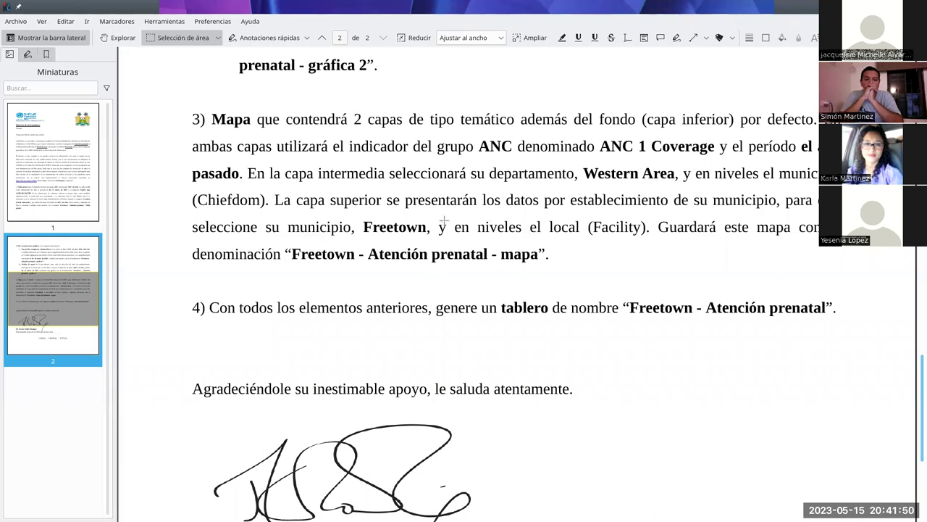
{"action": "key", "text": "alt+Tab"}
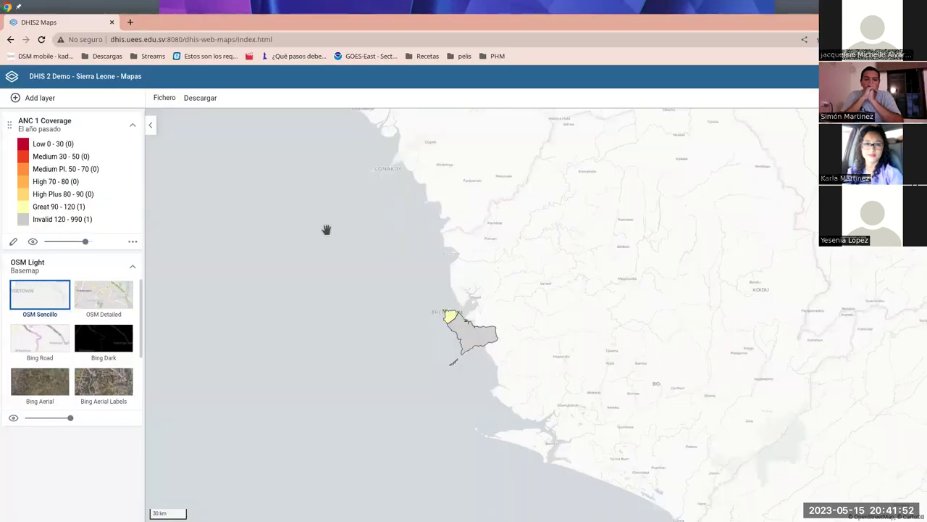
{"action": "left_click", "coordinate": [17, 99]}
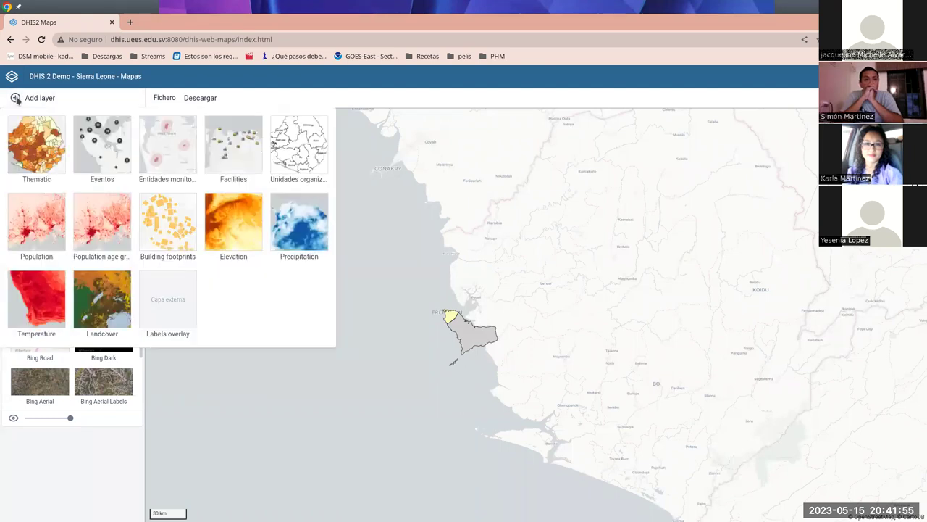
{"action": "left_click", "coordinate": [29, 138]}
{"action": "left_click", "coordinate": [396, 266]}
{"action": "left_click", "coordinate": [382, 284]}
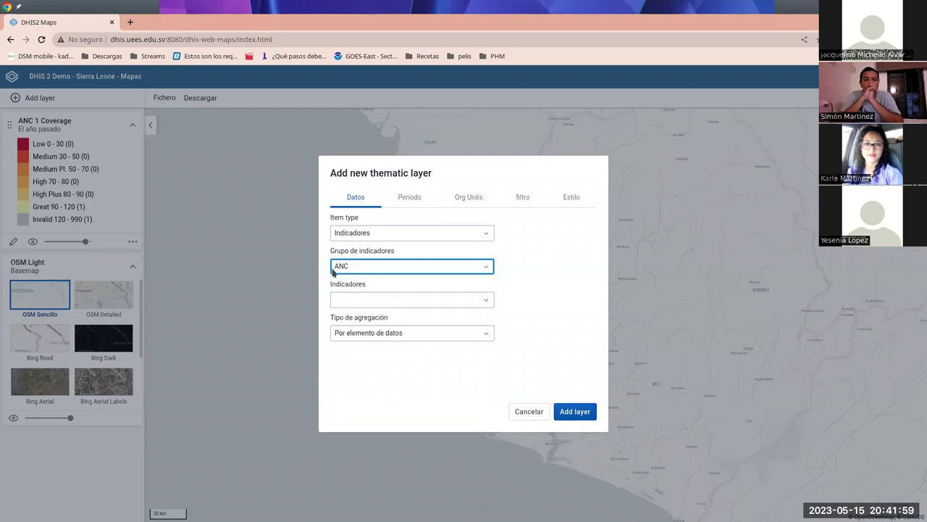
{"action": "left_click", "coordinate": [399, 300]}
{"action": "left_click", "coordinate": [378, 319]}
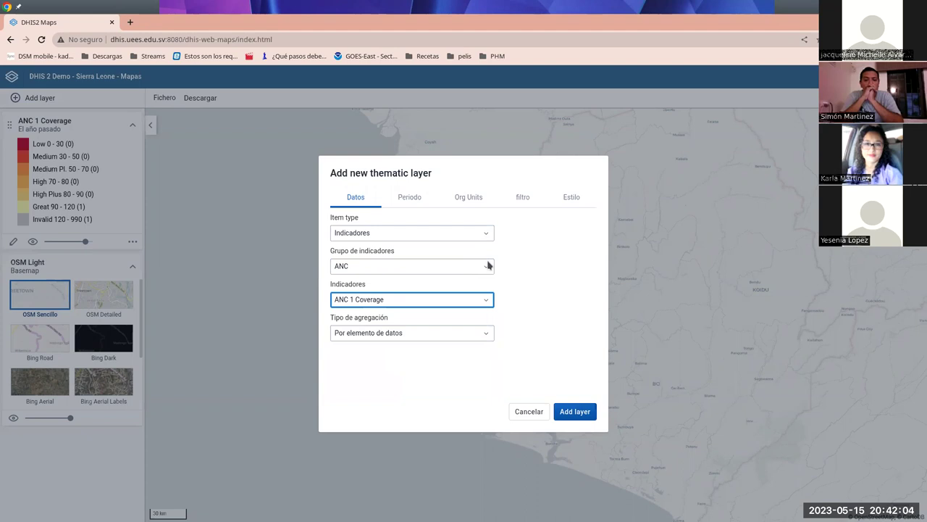
Set the second thematic layer's relative period to El año pasado
{"action": "left_click", "coordinate": [409, 200]}
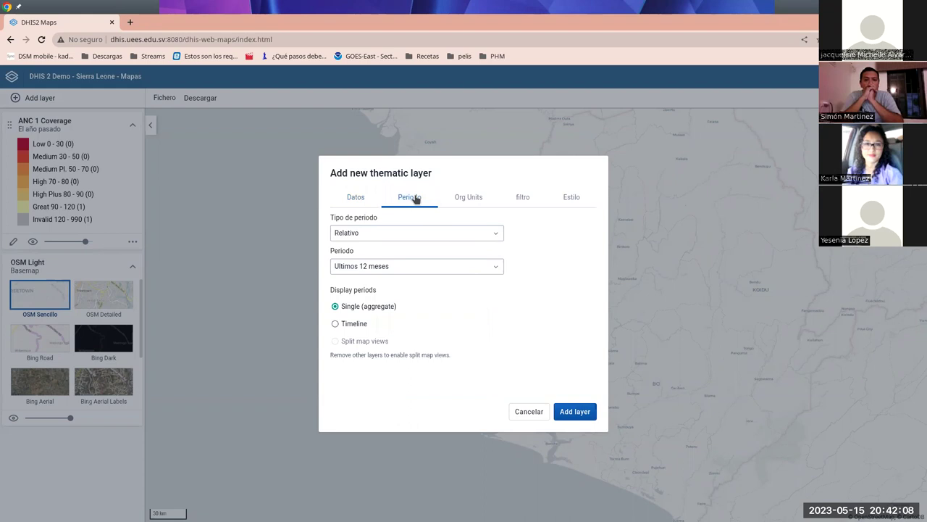
{"action": "left_click", "coordinate": [413, 271]}
{"action": "left_click_drag", "start_coordinate": [500, 289], "coordinate": [500, 404]}
{"action": "left_click", "coordinate": [394, 329]}
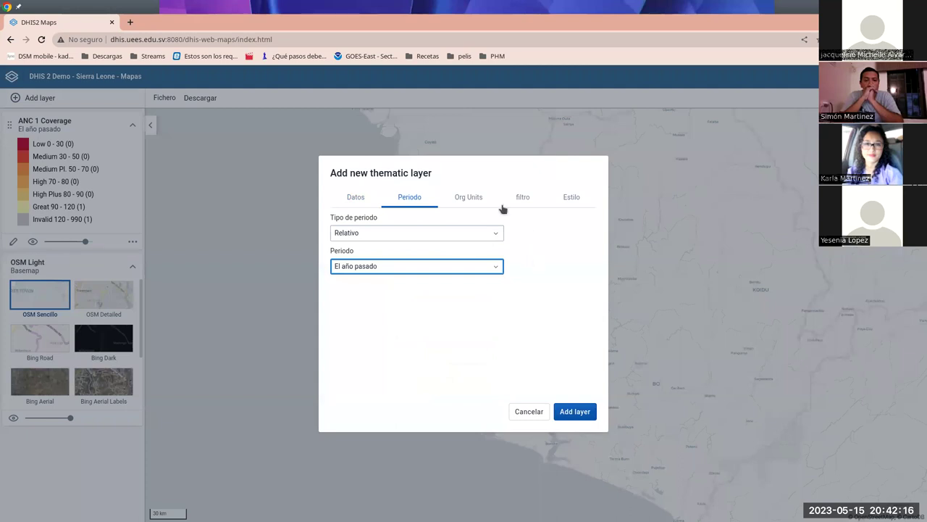
Check the municipality requested in the letter and select Freetown under Western Area as the second layer's organisation unit
{"action": "left_click", "coordinate": [468, 198]}
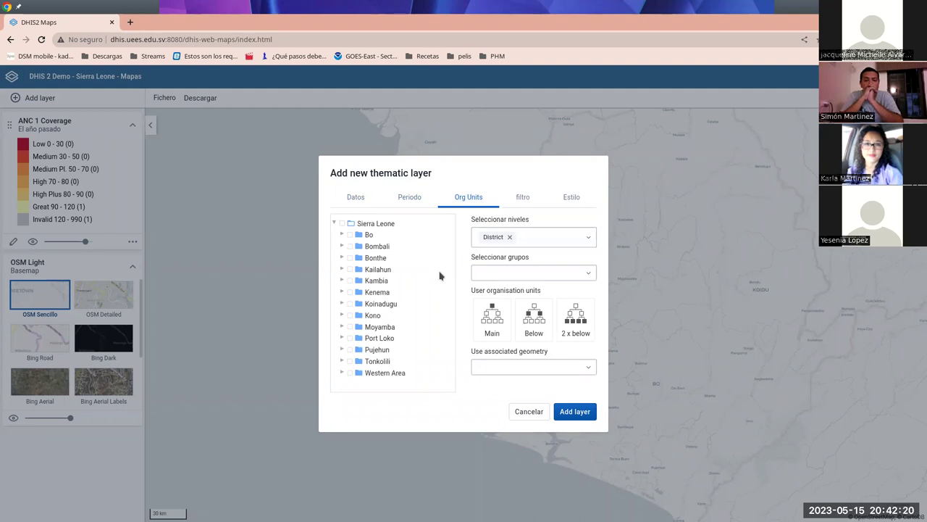
{"action": "key", "text": "alt+Tab"}
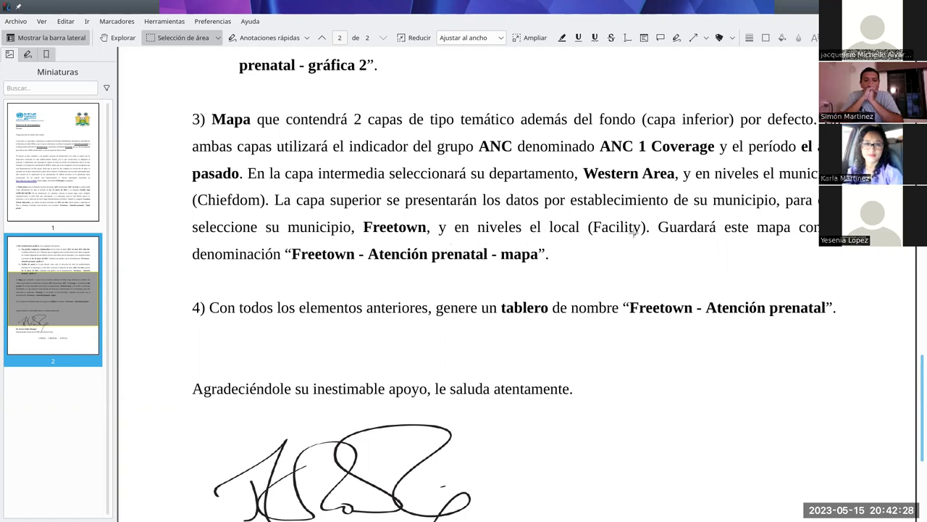
{"action": "key", "text": "alt+Tab"}
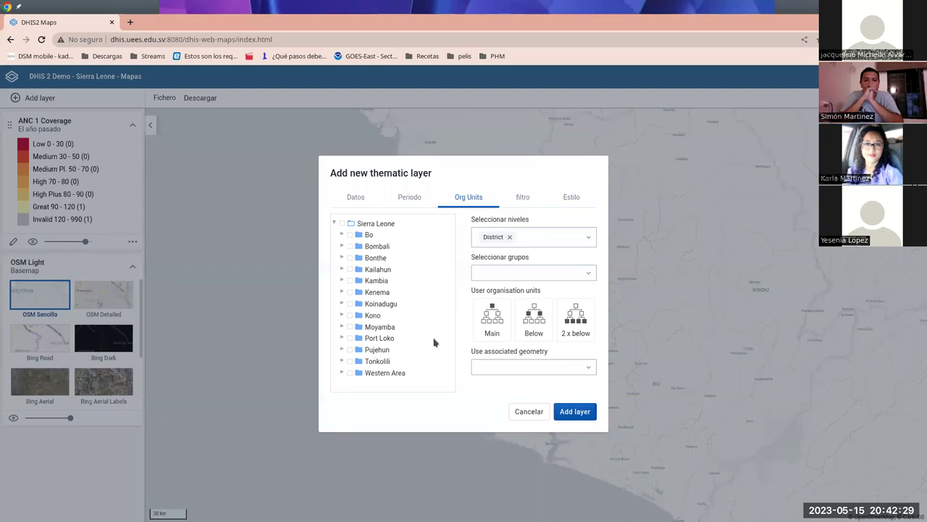
{"action": "left_click", "coordinate": [342, 373]}
{"action": "scroll", "coordinate": [405, 359], "scroll_direction": "down", "scroll_amount": 1}
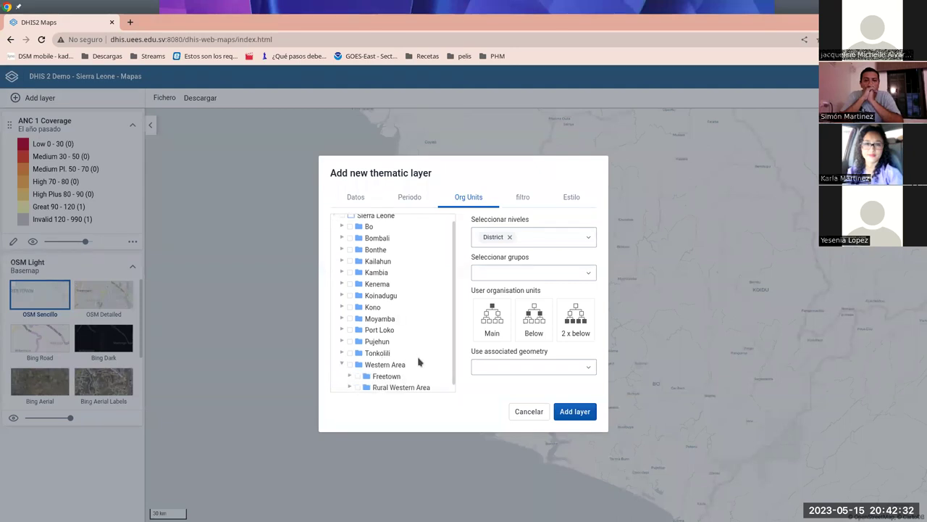
{"action": "left_click", "coordinate": [357, 369]}
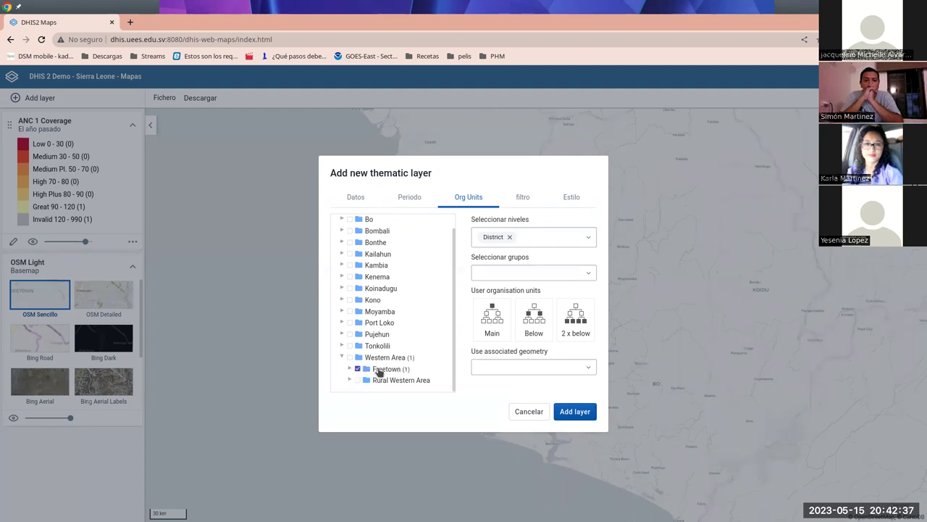
Replace the second layer's District level with Facility, verify it against the letter, and add the layer to the map
{"action": "left_click", "coordinate": [531, 236]}
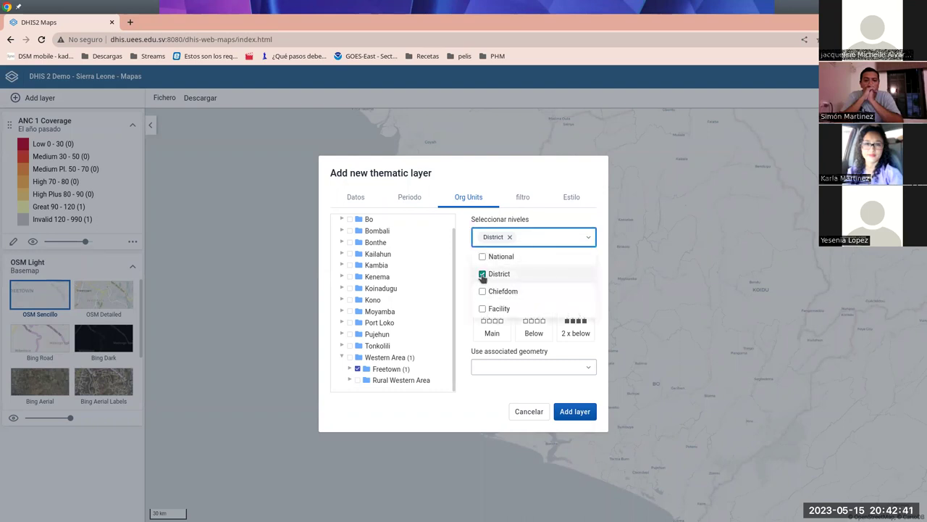
{"action": "left_click", "coordinate": [483, 271]}
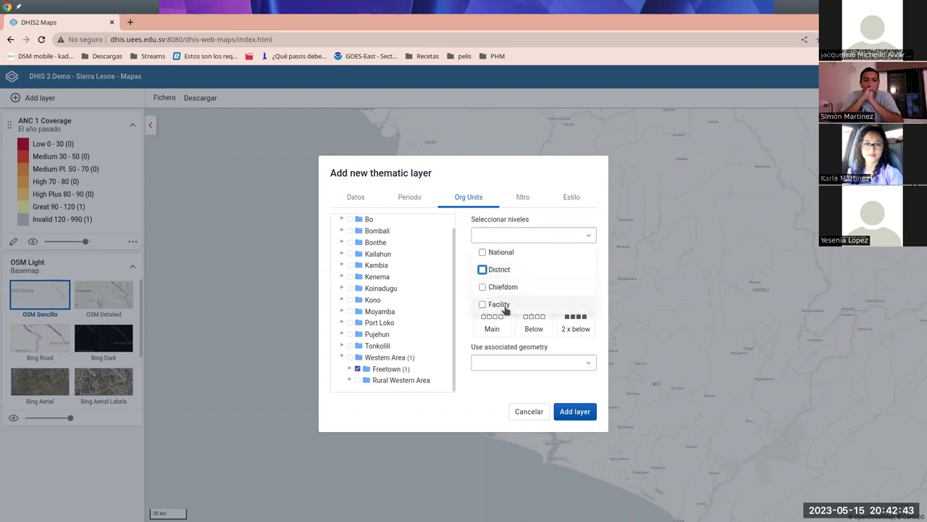
{"action": "left_click", "coordinate": [483, 305]}
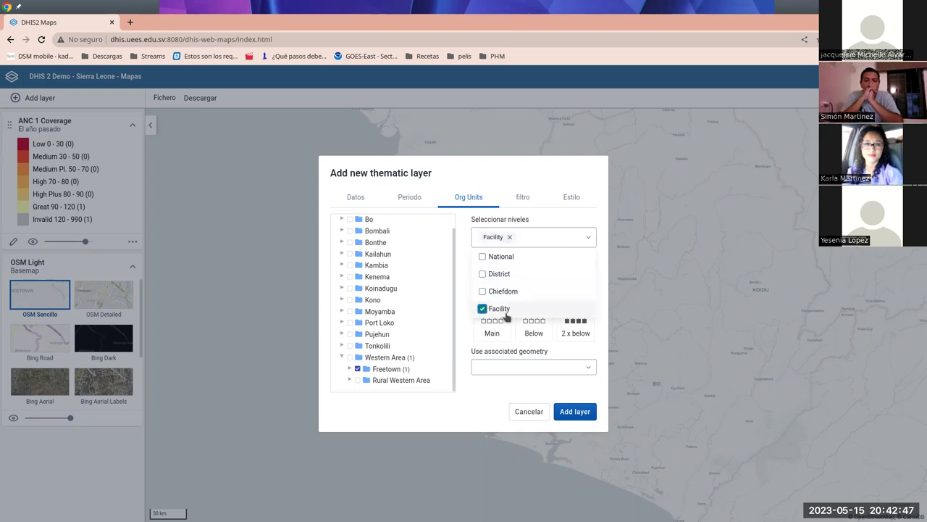
{"action": "left_click", "coordinate": [476, 390]}
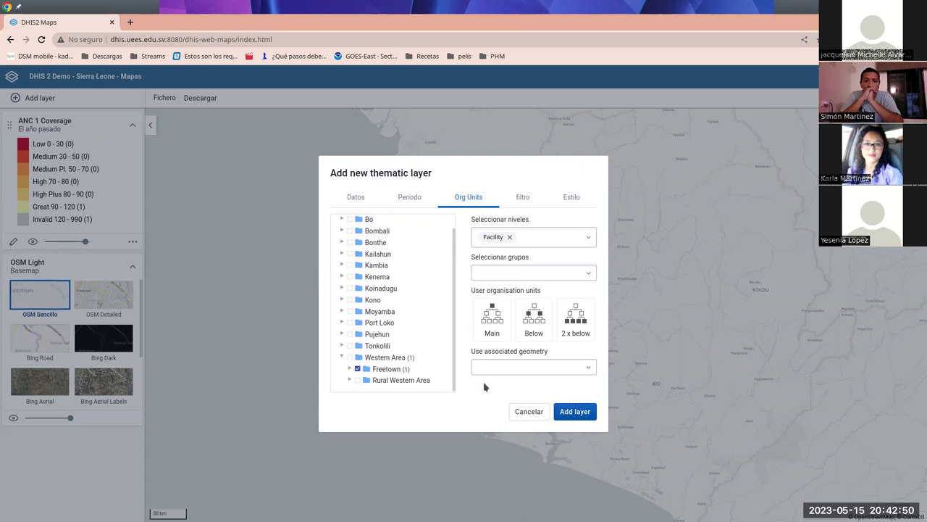
{"action": "key", "text": "alt+Tab"}
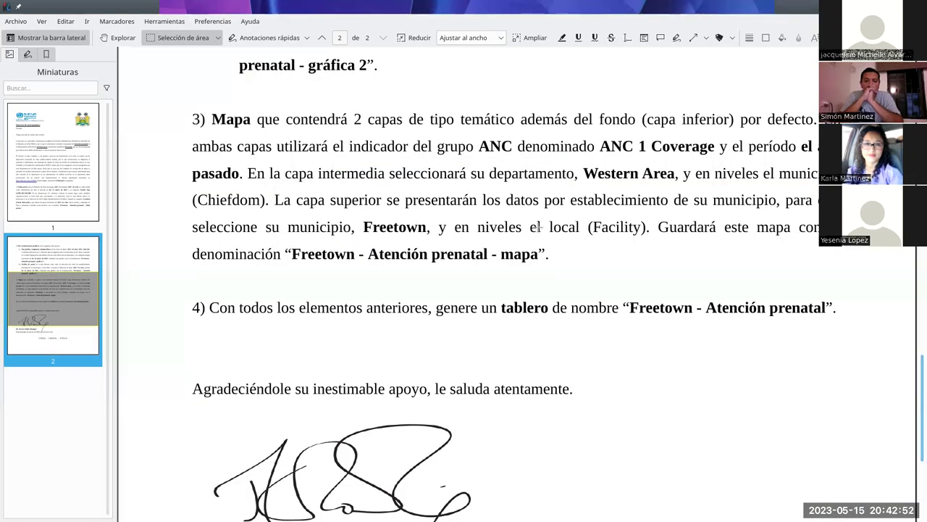
{"action": "key", "text": "alt+Tab"}
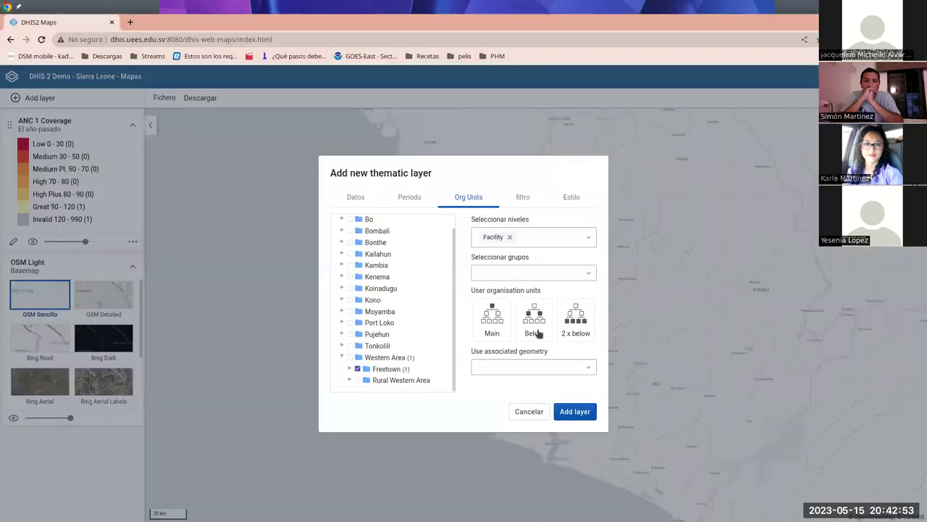
{"action": "left_click", "coordinate": [576, 412]}
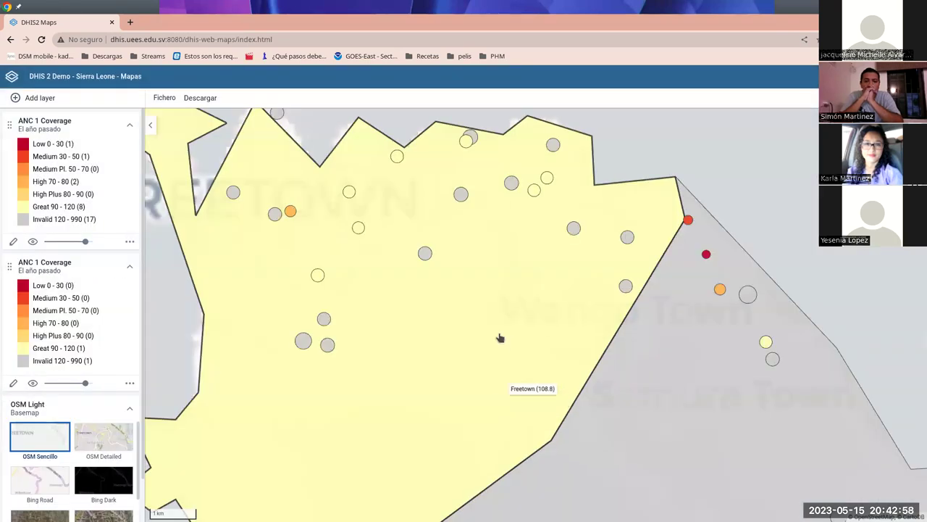
Examine the ANC 1 Coverage values of the chiefdom areas and facility points across Freetown and Rural Western Area
{"action": "scroll", "coordinate": [500, 331], "scroll_direction": "down", "scroll_amount": 2}
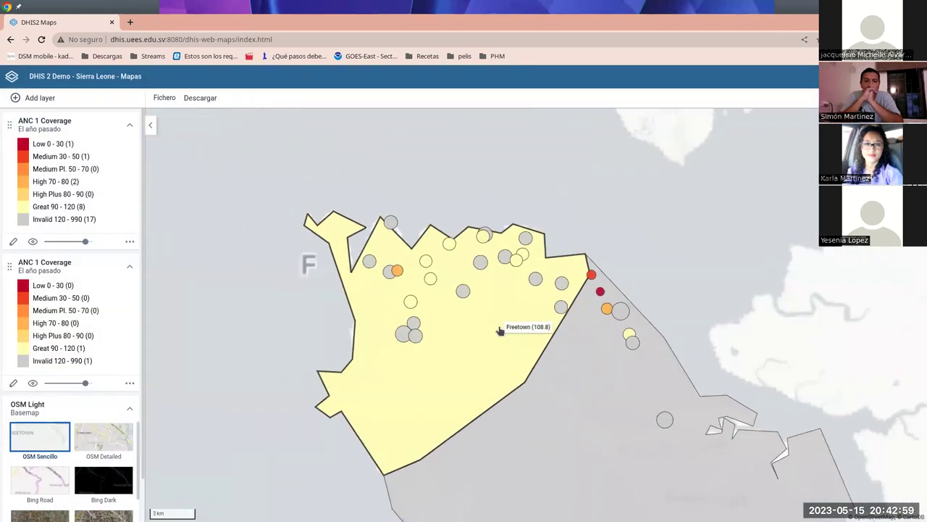
{"action": "scroll", "coordinate": [507, 341], "scroll_direction": "down", "scroll_amount": 3}
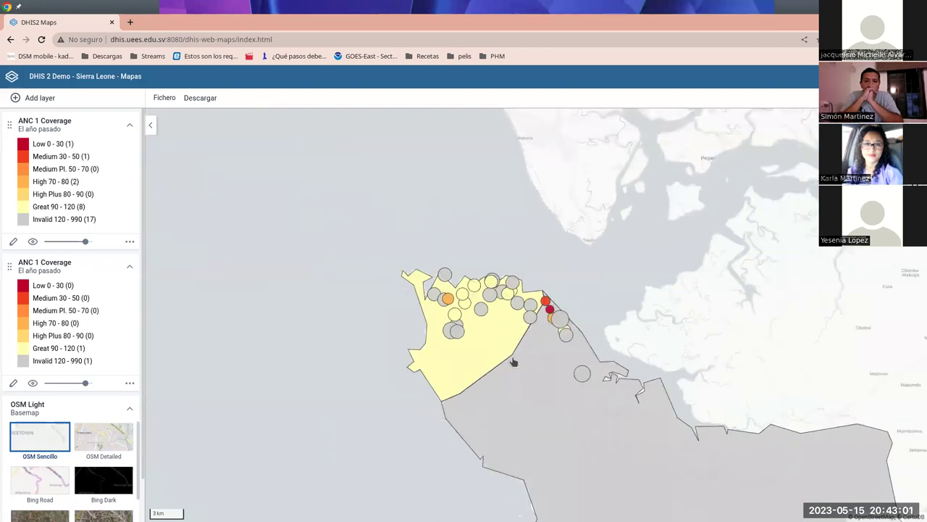
{"action": "left_click_drag", "start_coordinate": [327, 400], "coordinate": [242, 224]}
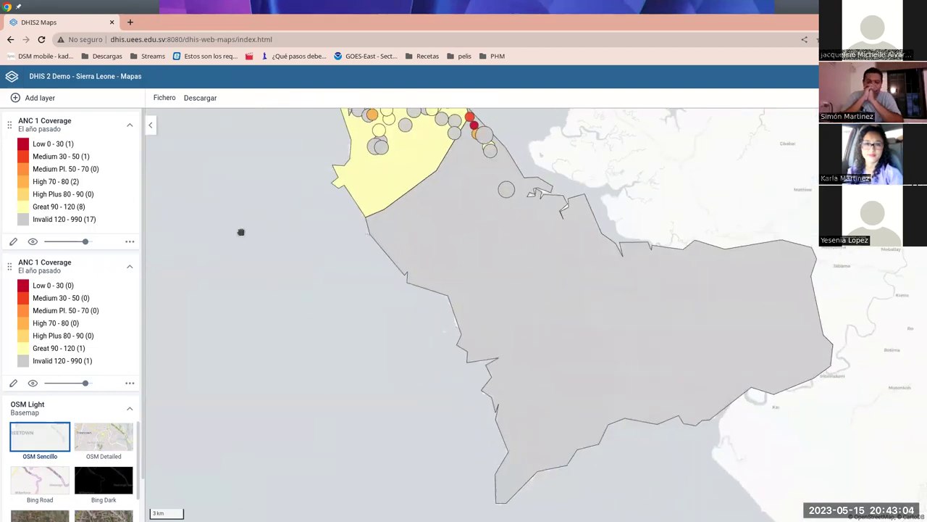
{"action": "mouse_move", "coordinate": [374, 213]}
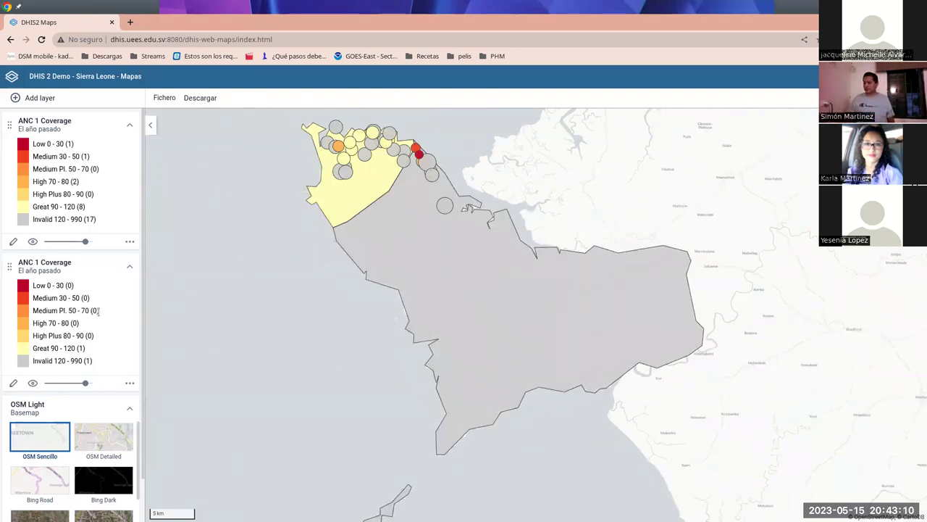
{"action": "mouse_move", "coordinate": [450, 230]}
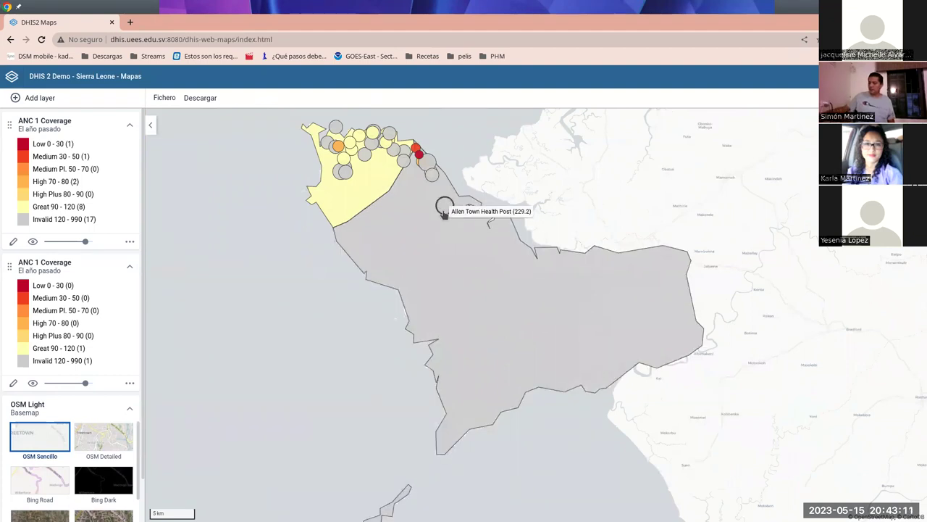
{"action": "mouse_move", "coordinate": [322, 145]}
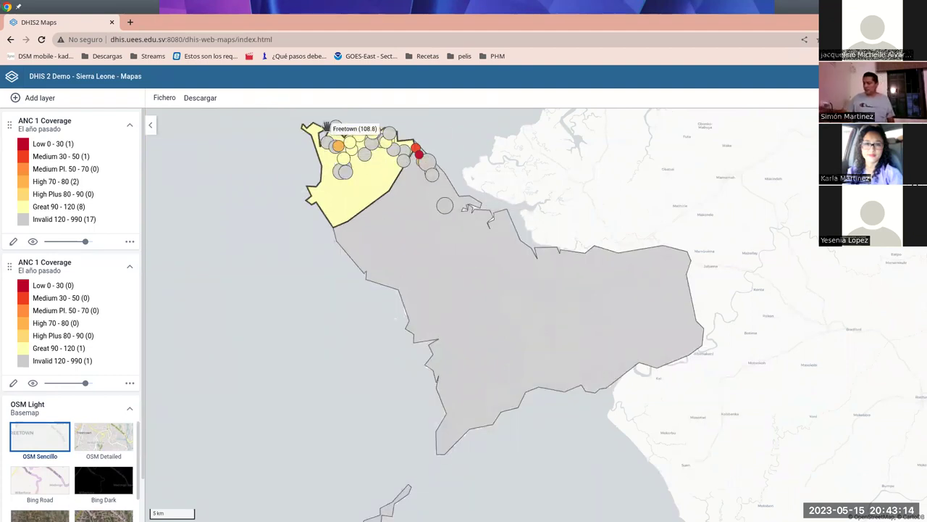
{"action": "mouse_move", "coordinate": [352, 148]}
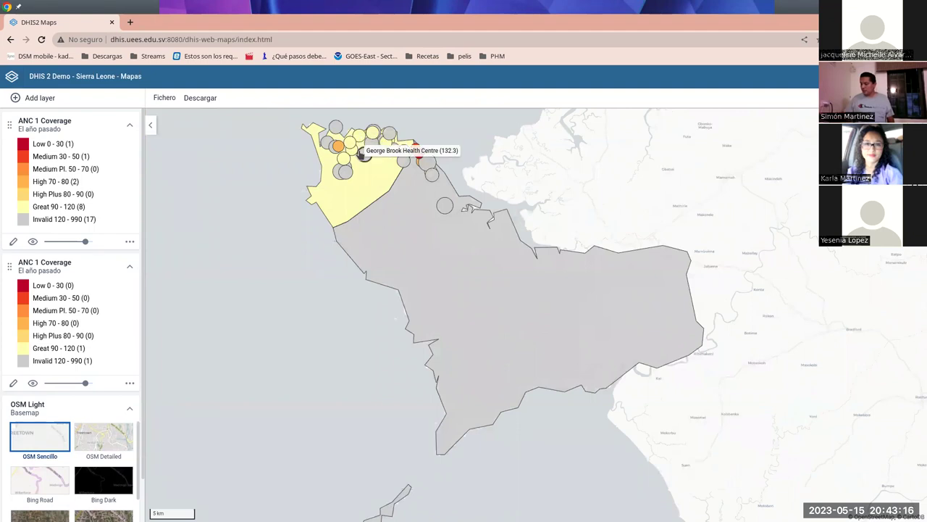
{"action": "mouse_move", "coordinate": [342, 168]}
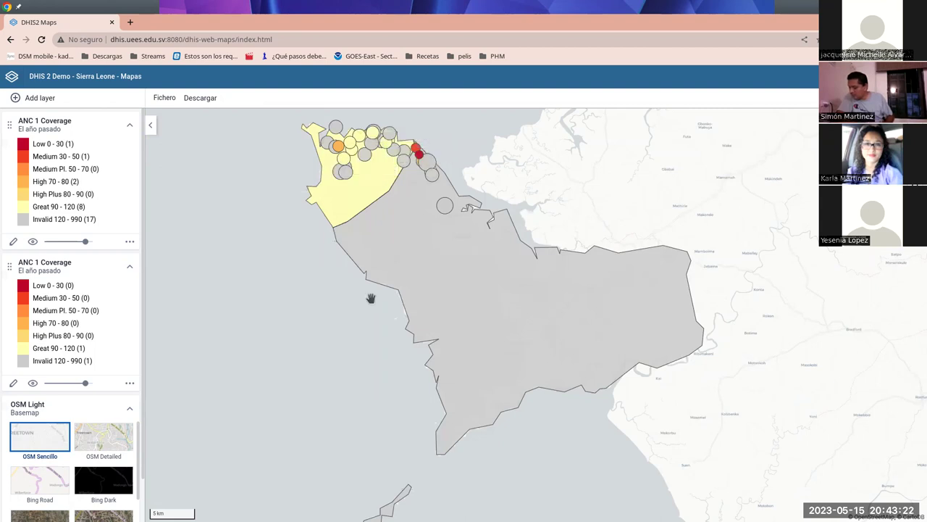
{"action": "mouse_move", "coordinate": [402, 295]}
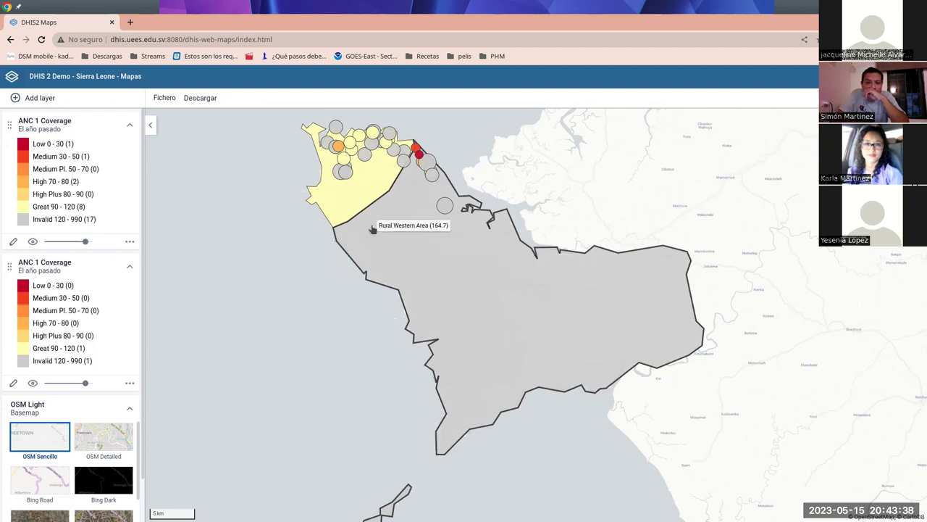
Check the map name requested in the letter and save the map as "Freetown - Atención Prenatal - mapa"
{"action": "key", "text": "alt+Tab"}
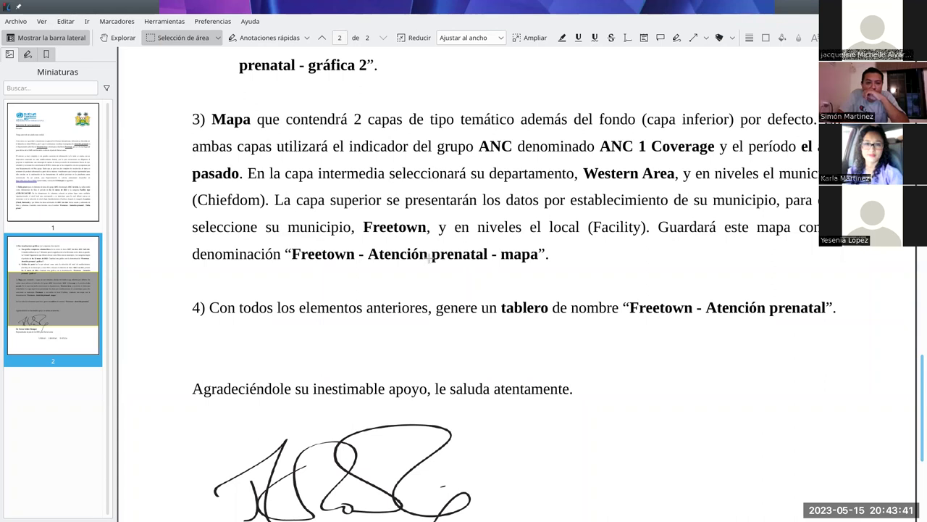
{"action": "key", "text": "alt+Tab"}
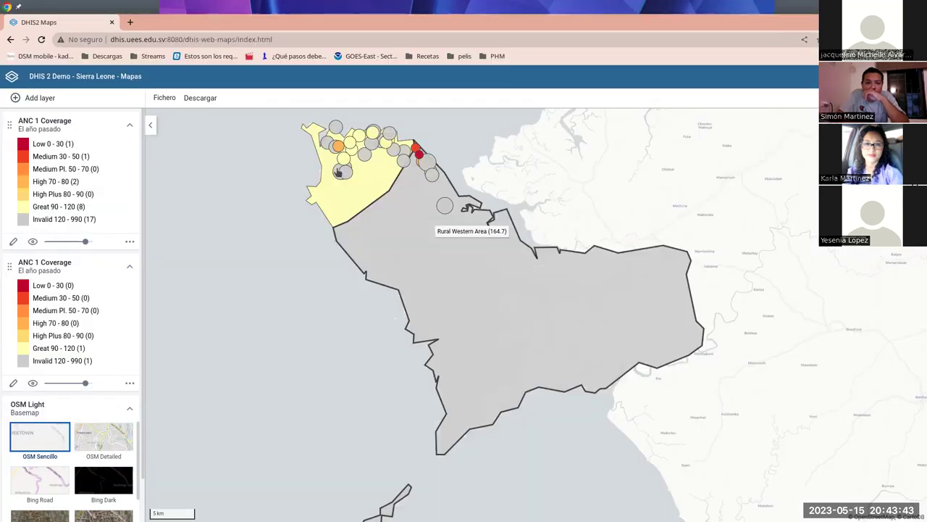
{"action": "left_click", "coordinate": [165, 99]}
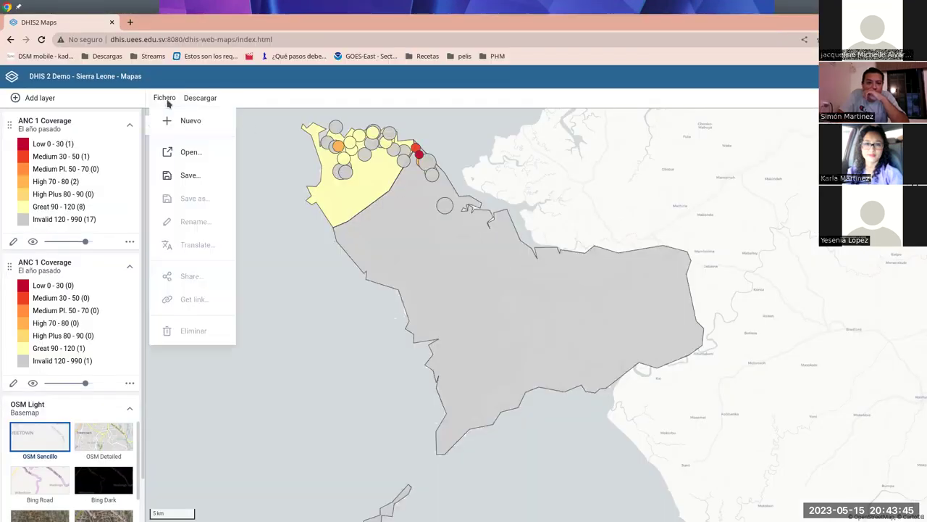
{"action": "left_click", "coordinate": [190, 176]}
{"action": "left_click", "coordinate": [452, 150]}
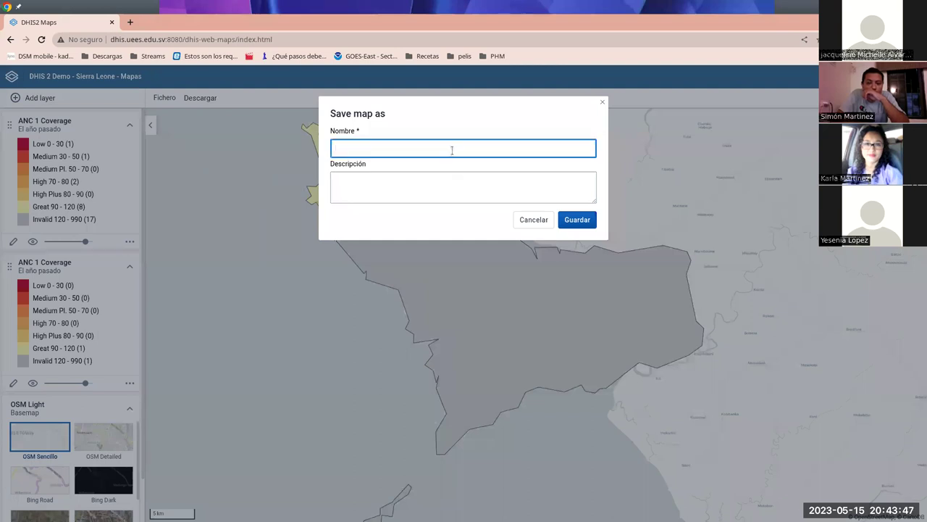
{"action": "type", "text": "Freetown - Atencio"}
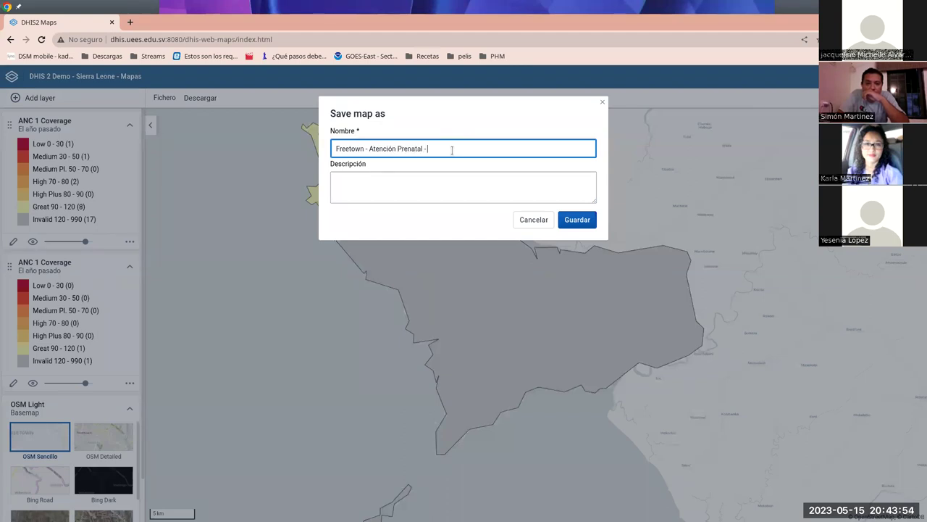
{"action": "left_click", "coordinate": [578, 219]}
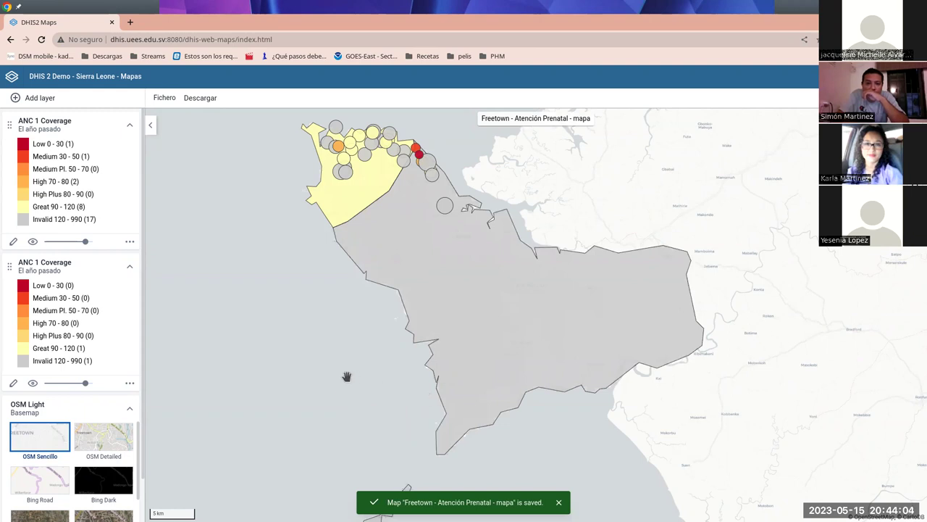
Check the dashboard requirement in the letter, switch to the Tablero app and create a new dashboard
{"action": "key", "text": "alt+Tab"}
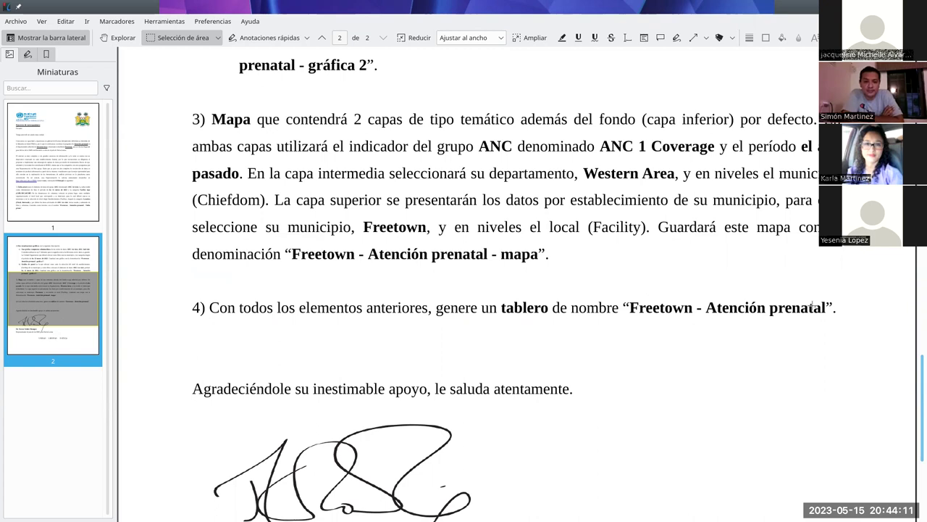
{"action": "key", "text": "alt+Tab"}
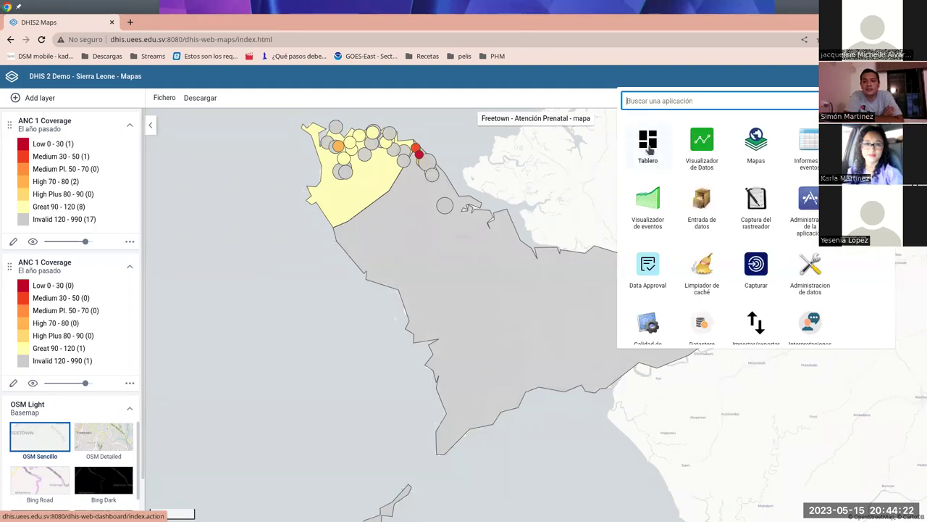
{"action": "left_click", "coordinate": [650, 147]}
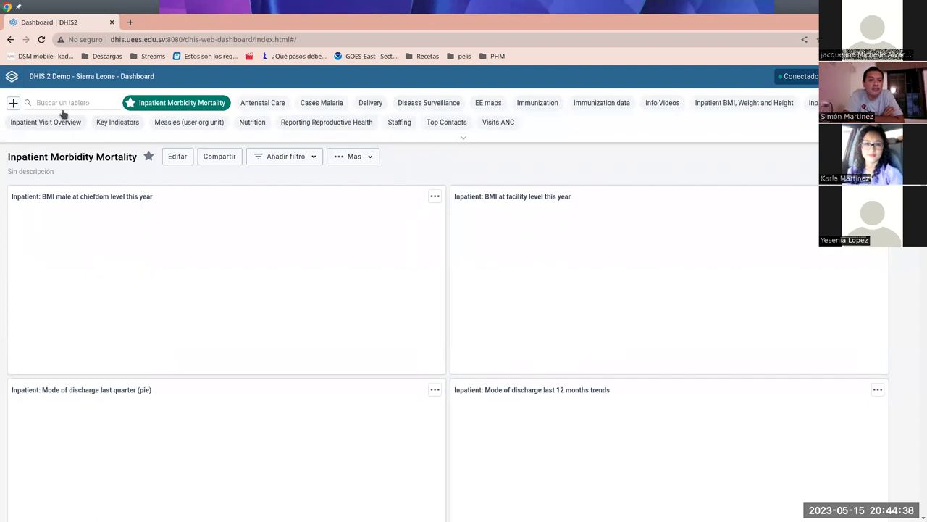
{"action": "left_click", "coordinate": [12, 104]}
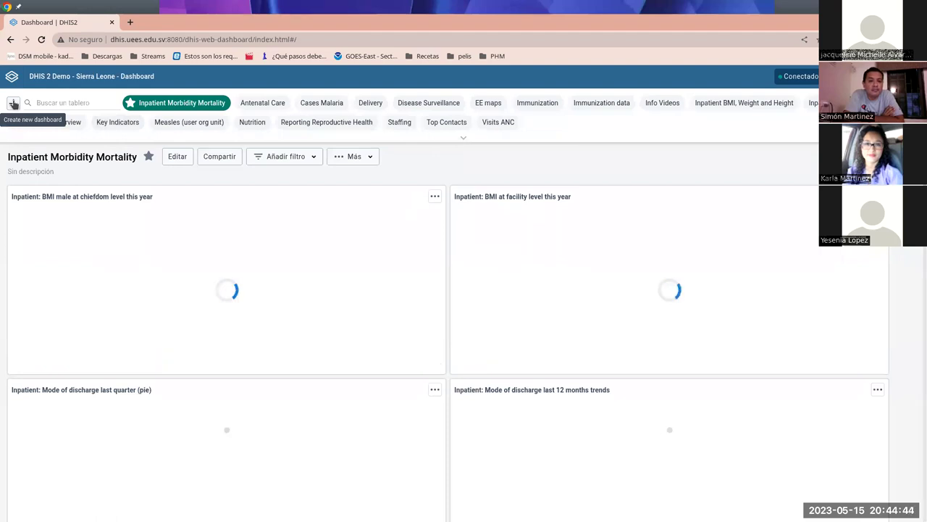
{"action": "left_click", "coordinate": [12, 105]}
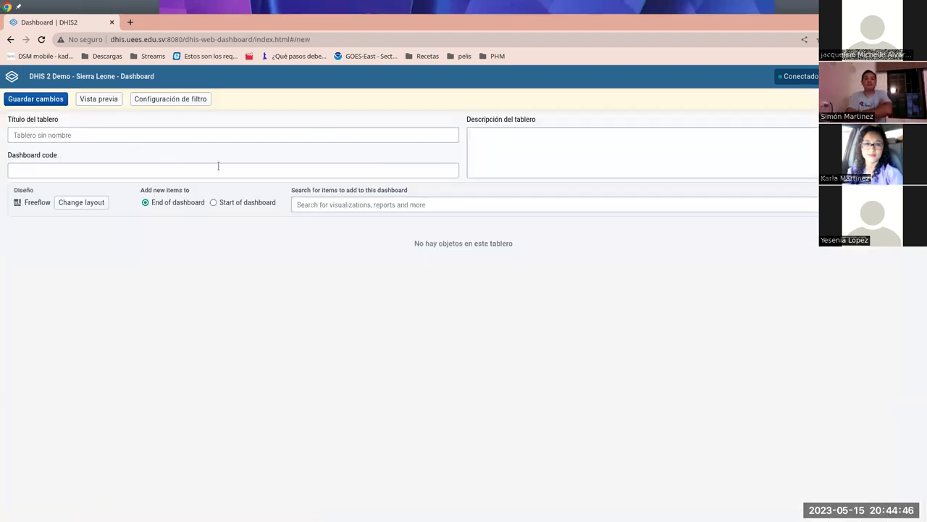
Check the dashboard name in the letter and title the new dashboard "Freetown - Atención Prenatal"
{"action": "left_click", "coordinate": [137, 135]}
{"action": "key", "text": "alt+Tab"}
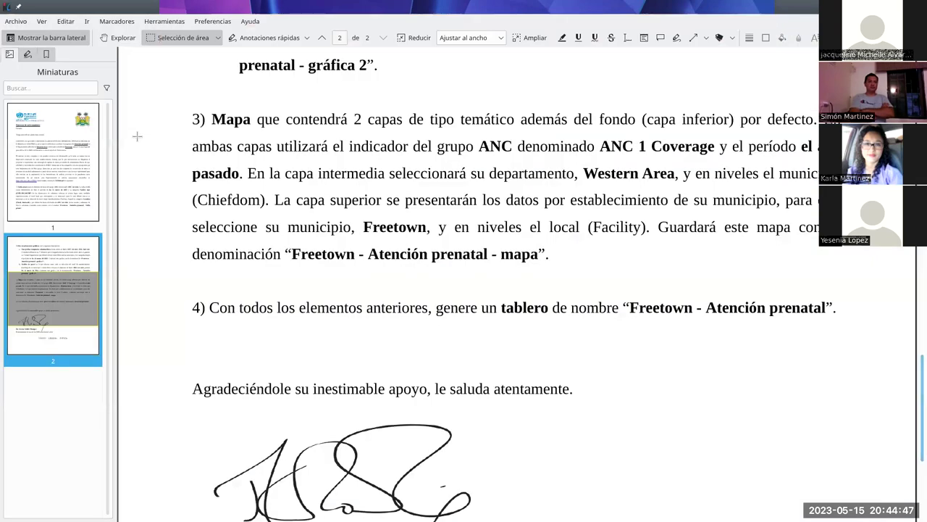
{"action": "key", "text": "alt+Tab"}
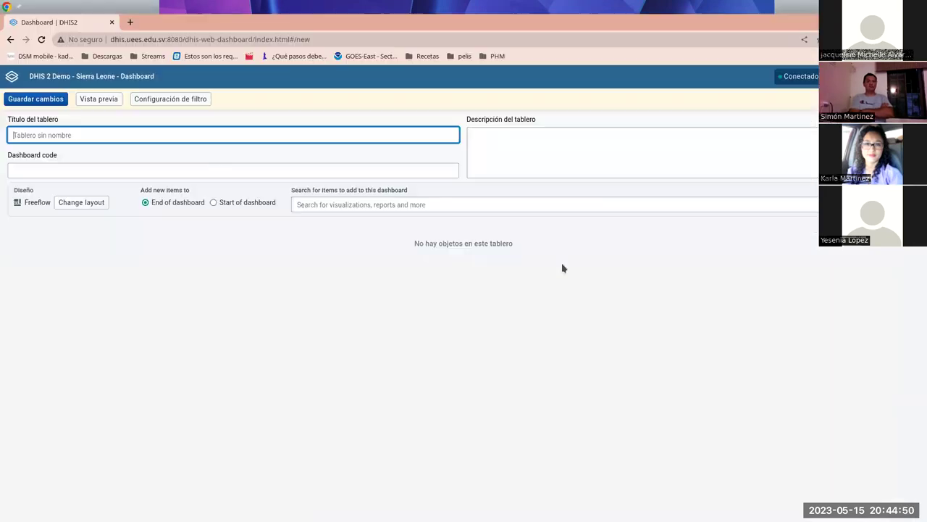
{"action": "type", "text": "Freetown - Atención Prenatal"}
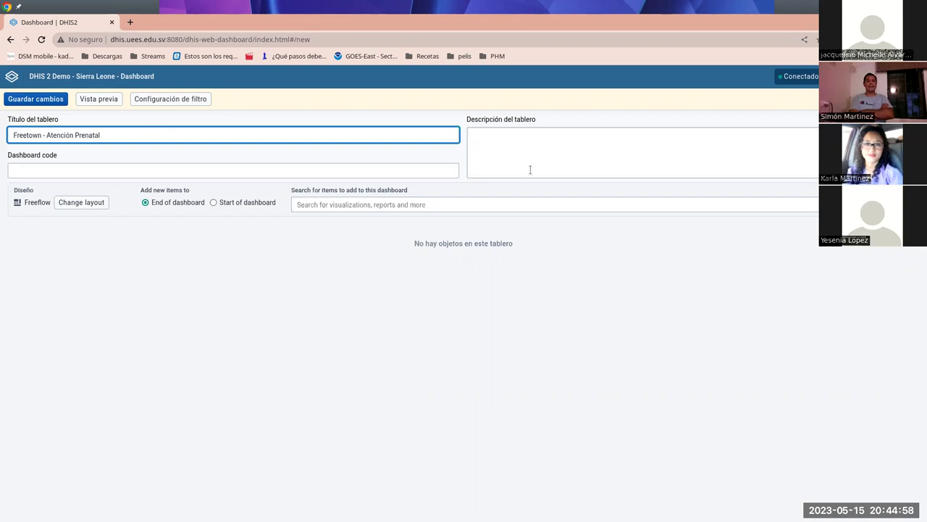
{"action": "left_click", "coordinate": [517, 146]}
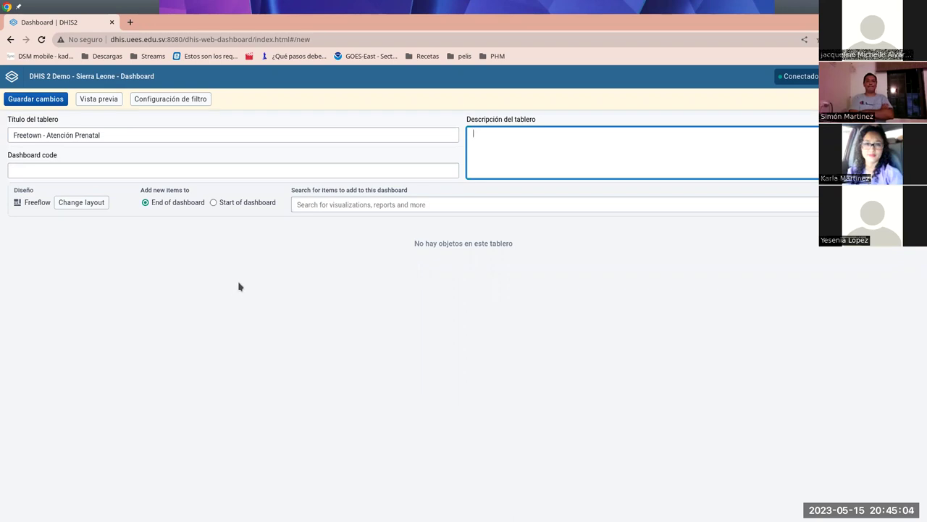
Search the dashboard items for Freetown and insert the Atención Prenatal Gráfica 1, Tabla pivote, gráfica 2 and mapa
{"action": "left_click", "coordinate": [299, 204]}
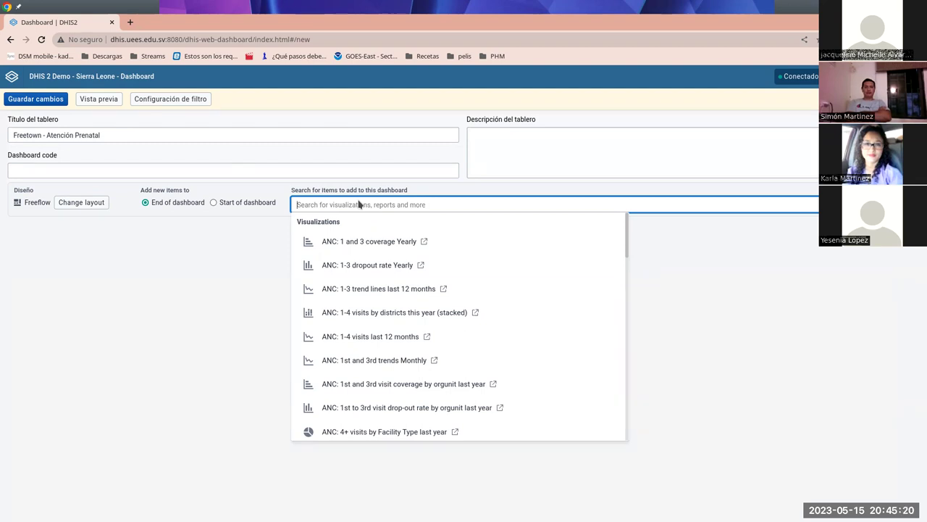
{"action": "type", "text": "Freetown"}
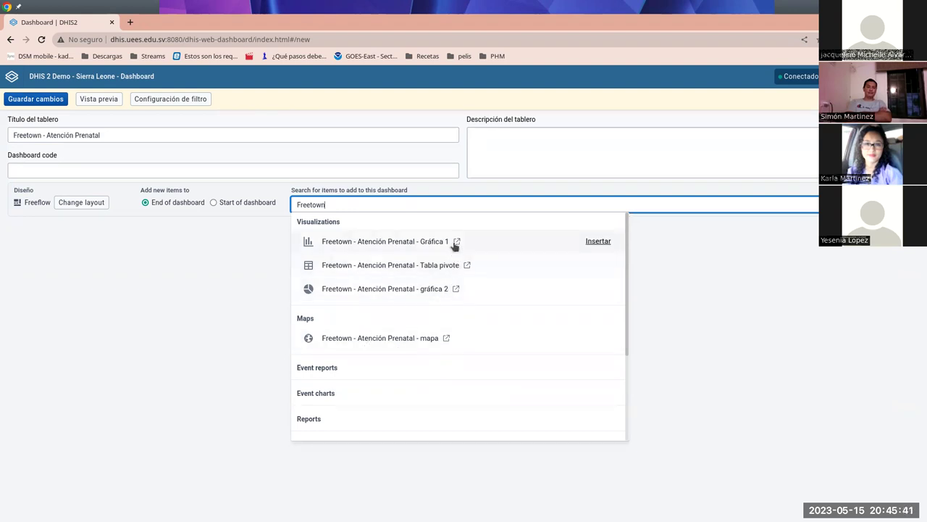
{"action": "left_click", "coordinate": [598, 242]}
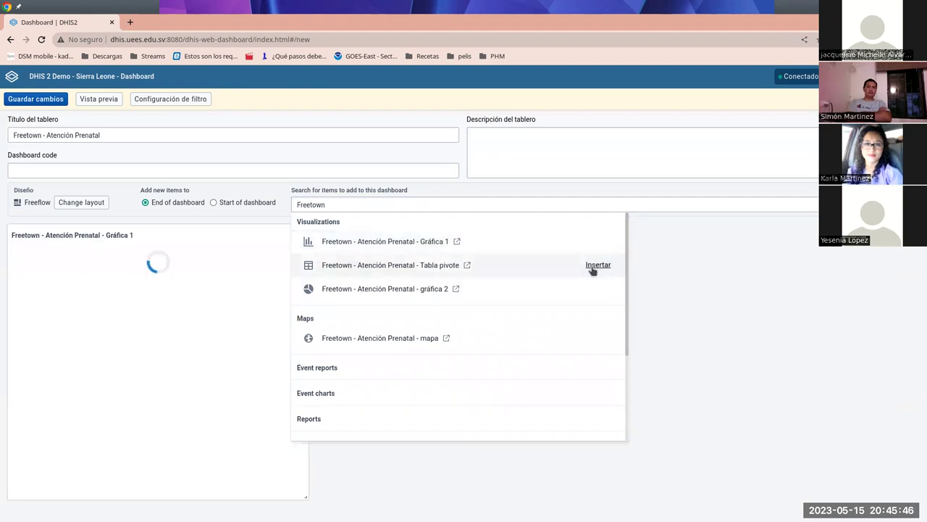
{"action": "left_click", "coordinate": [593, 267]}
{"action": "left_click", "coordinate": [597, 289]}
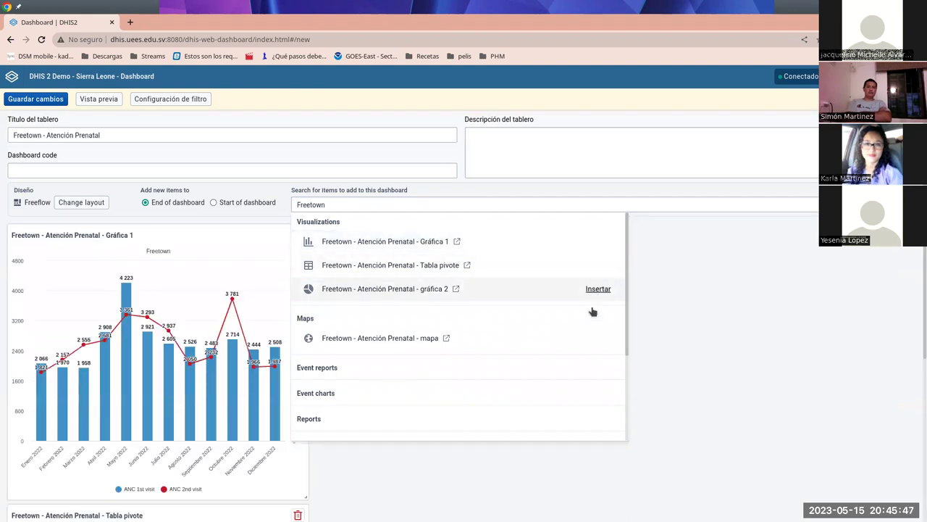
{"action": "left_click", "coordinate": [596, 338]}
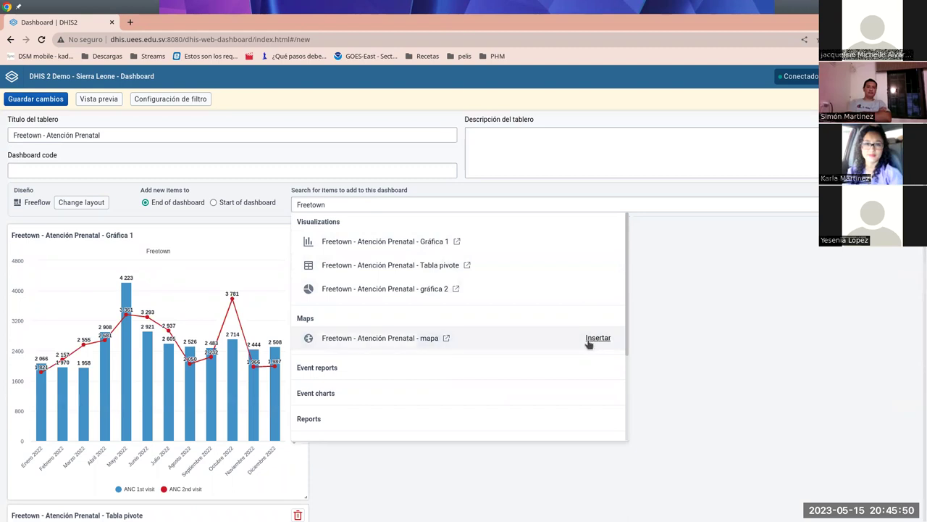
{"action": "left_click", "coordinate": [595, 242]}
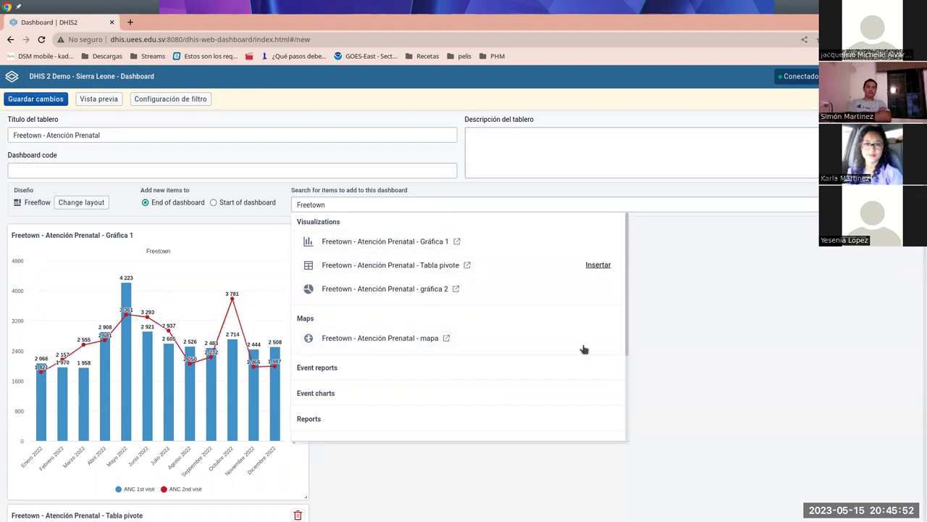
{"action": "left_click", "coordinate": [705, 336]}
Move the Tabla pivote item up beside Gráfica 1 in the dashboard's first row
{"action": "scroll", "coordinate": [339, 389], "scroll_direction": "down", "scroll_amount": 3}
{"action": "scroll", "coordinate": [305, 400], "scroll_direction": "down", "scroll_amount": 2}
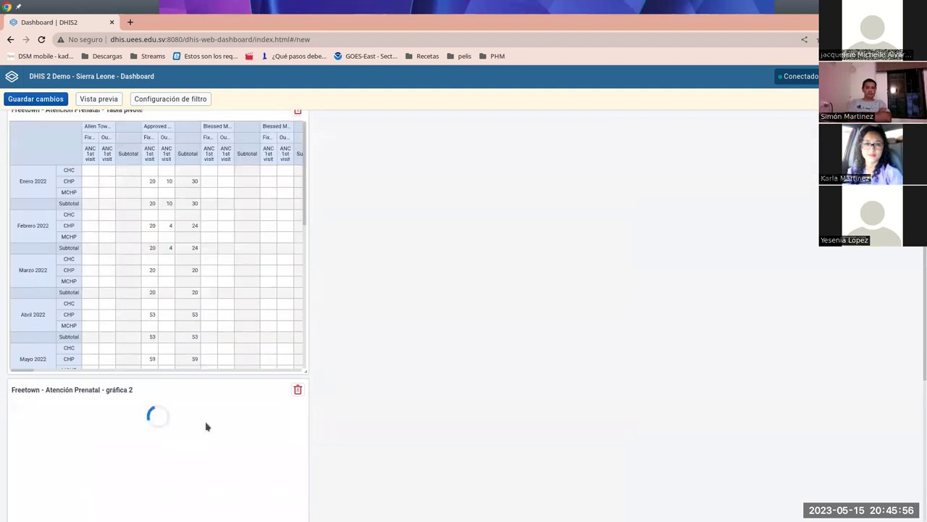
{"action": "scroll", "coordinate": [351, 398], "scroll_direction": "down", "scroll_amount": 3}
{"action": "scroll", "coordinate": [348, 399], "scroll_direction": "up", "scroll_amount": 5}
{"action": "scroll", "coordinate": [348, 398], "scroll_direction": "up", "scroll_amount": 4}
{"action": "scroll", "coordinate": [346, 396], "scroll_direction": "down", "scroll_amount": 2}
{"action": "left_click_drag", "start_coordinate": [176, 400], "coordinate": [479, 133]}
{"action": "scroll", "coordinate": [692, 282], "scroll_direction": "up", "scroll_amount": 2}
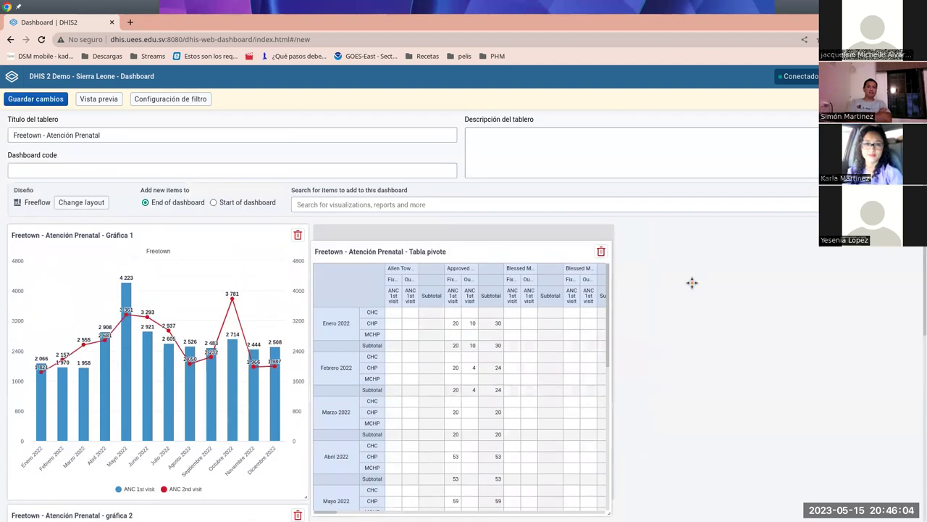
Move the mapa item up beside gráfica 2 in the dashboard's second row
{"action": "scroll", "coordinate": [692, 282], "scroll_direction": "down", "scroll_amount": 1}
{"action": "scroll", "coordinate": [497, 445], "scroll_direction": "down", "scroll_amount": 4}
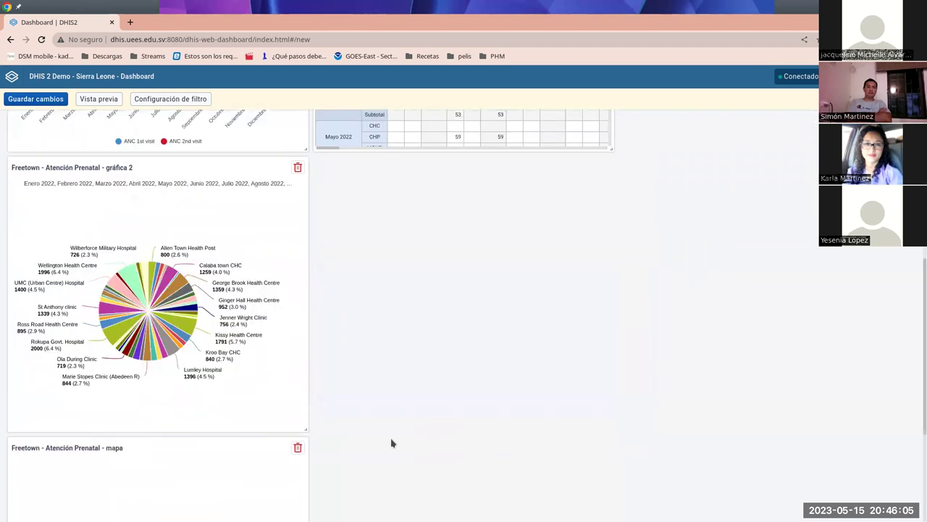
{"action": "scroll", "coordinate": [391, 443], "scroll_direction": "down", "scroll_amount": 3}
{"action": "left_click_drag", "start_coordinate": [155, 261], "coordinate": [471, 252]}
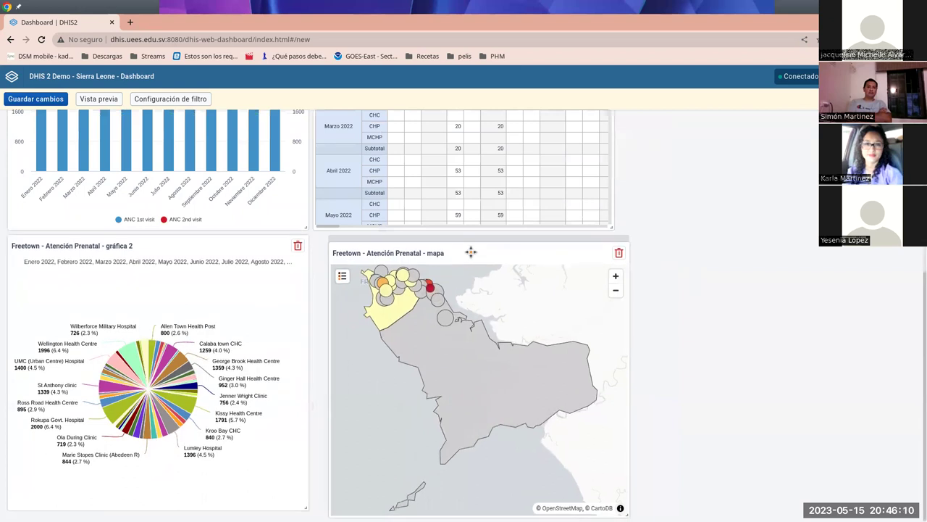
{"action": "scroll", "coordinate": [702, 282], "scroll_direction": "up", "scroll_amount": 4}
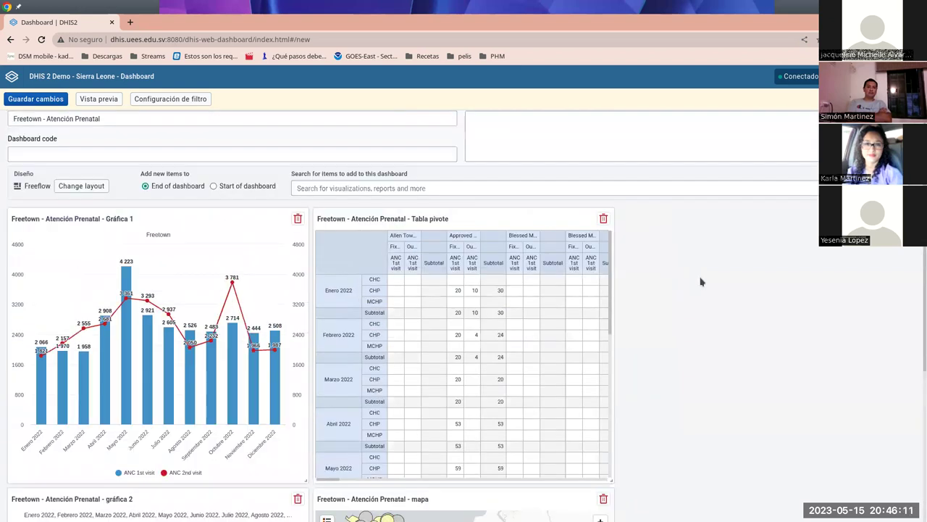
Save the Freetown - Atención Prenatal dashboard with its four arranged items and star it as a favourite
{"action": "scroll", "coordinate": [702, 282], "scroll_direction": "up", "scroll_amount": 1}
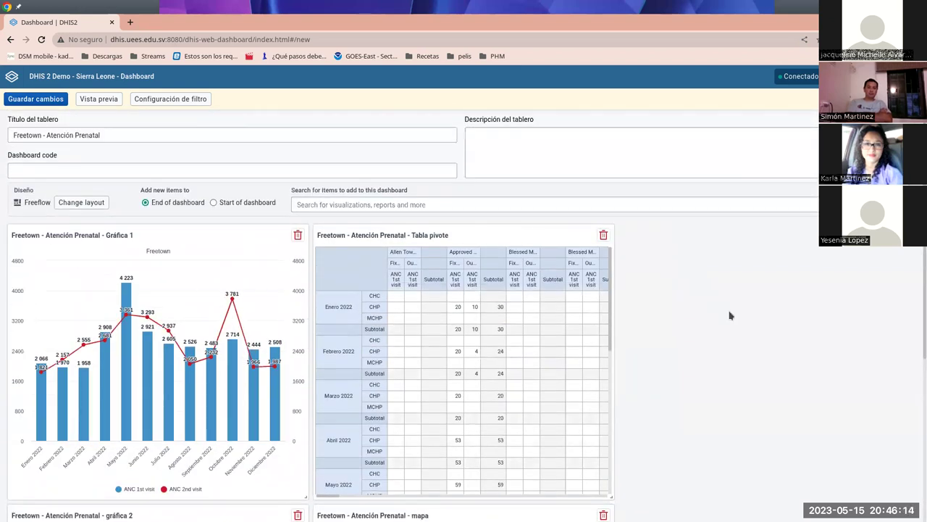
{"action": "scroll", "coordinate": [730, 315], "scroll_direction": "down", "scroll_amount": 5}
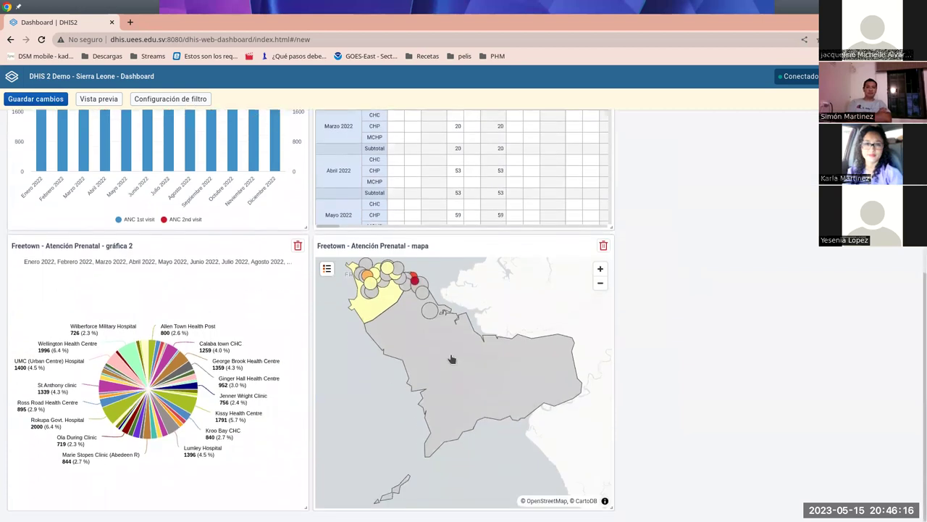
{"action": "scroll", "coordinate": [450, 357], "scroll_direction": "up", "scroll_amount": 5}
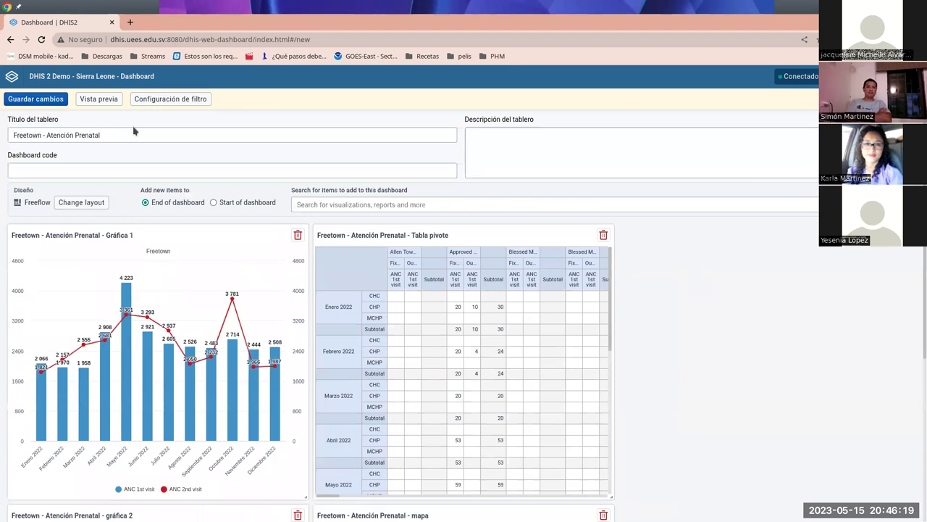
{"action": "left_click", "coordinate": [36, 100]}
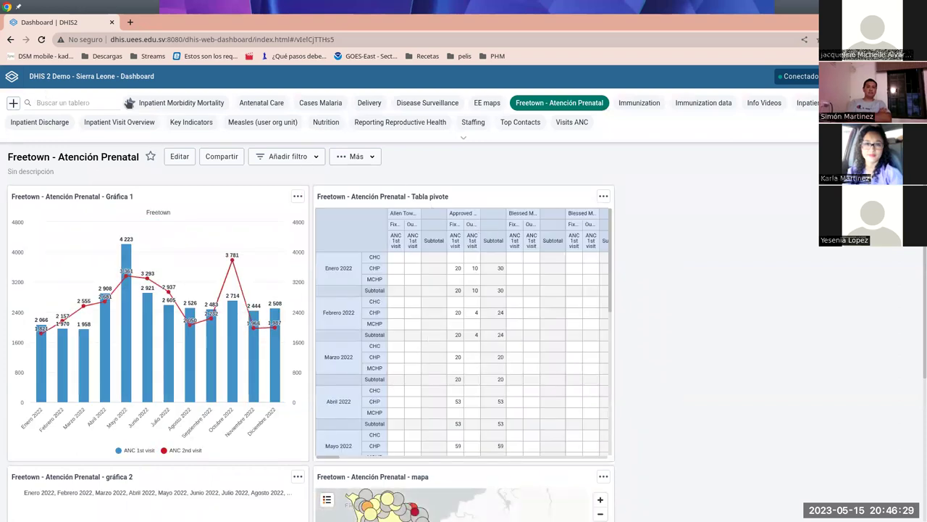
{"action": "left_click", "coordinate": [151, 157]}
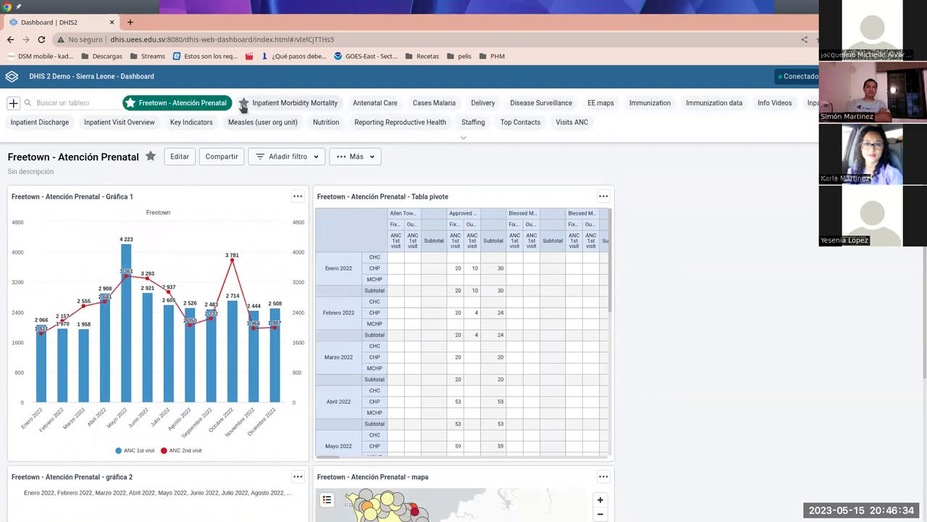
Examine the charts, pivot table and map on the saved dashboard, and switch to the letter PDF to check its final exercise and closing
{"action": "scroll", "coordinate": [560, 380], "scroll_direction": "down", "scroll_amount": 3}
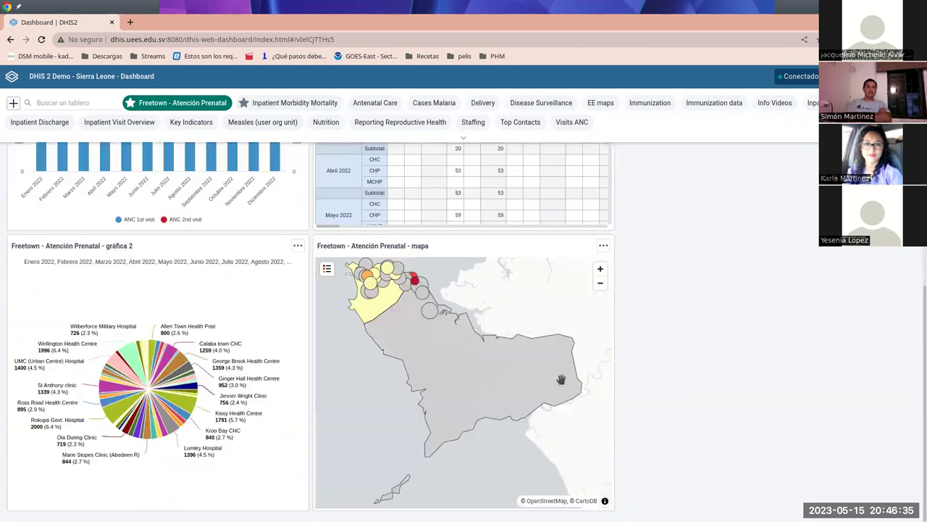
{"action": "left_click", "coordinate": [195, 108]}
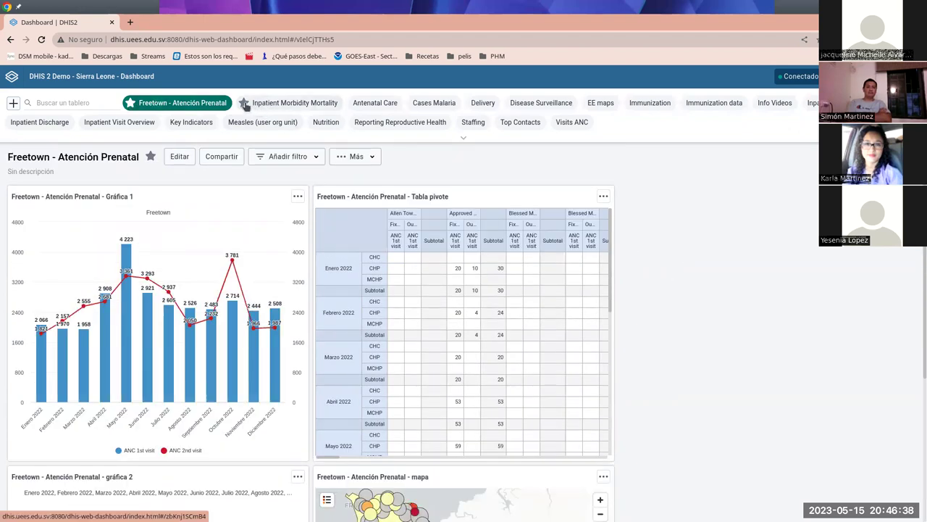
{"action": "scroll", "coordinate": [611, 300], "scroll_direction": "down", "scroll_amount": 3}
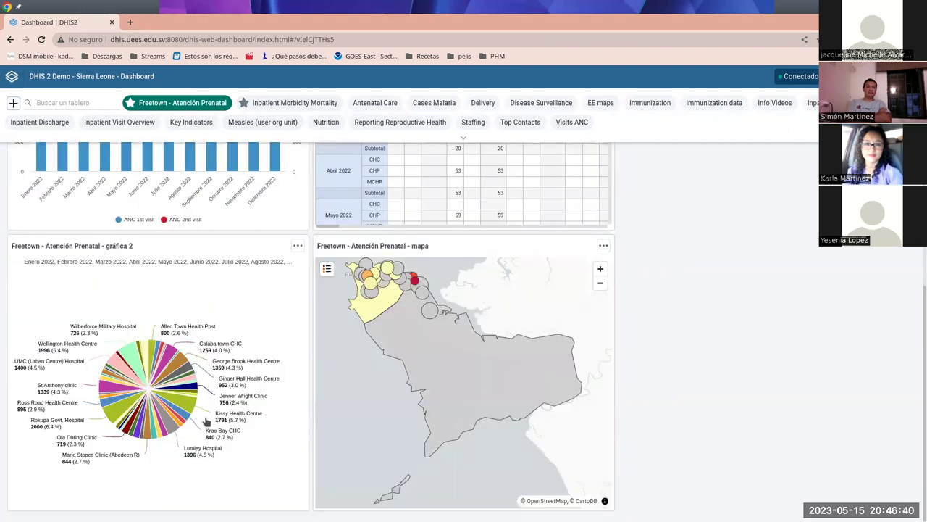
{"action": "scroll", "coordinate": [205, 420], "scroll_direction": "up", "scroll_amount": 3}
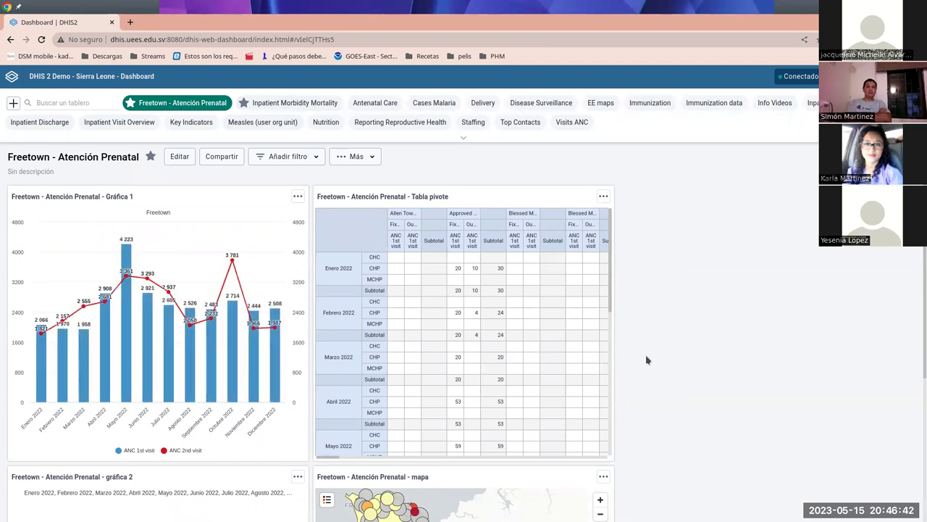
{"action": "scroll", "coordinate": [301, 395], "scroll_direction": "down", "scroll_amount": 2}
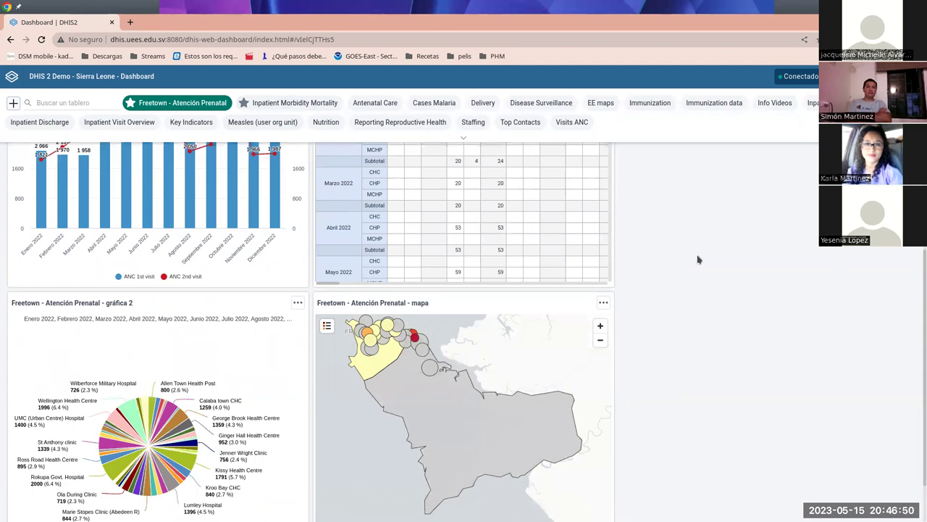
{"action": "scroll", "coordinate": [681, 261], "scroll_direction": "up", "scroll_amount": 2}
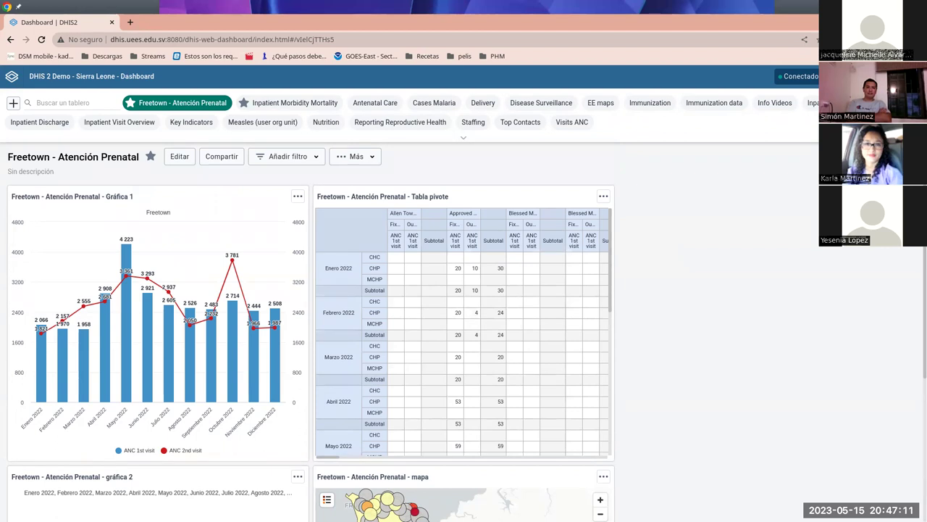
{"action": "key", "text": "alt+Tab"}
{"action": "scroll", "coordinate": [290, 342], "scroll_direction": "down", "scroll_amount": 5}
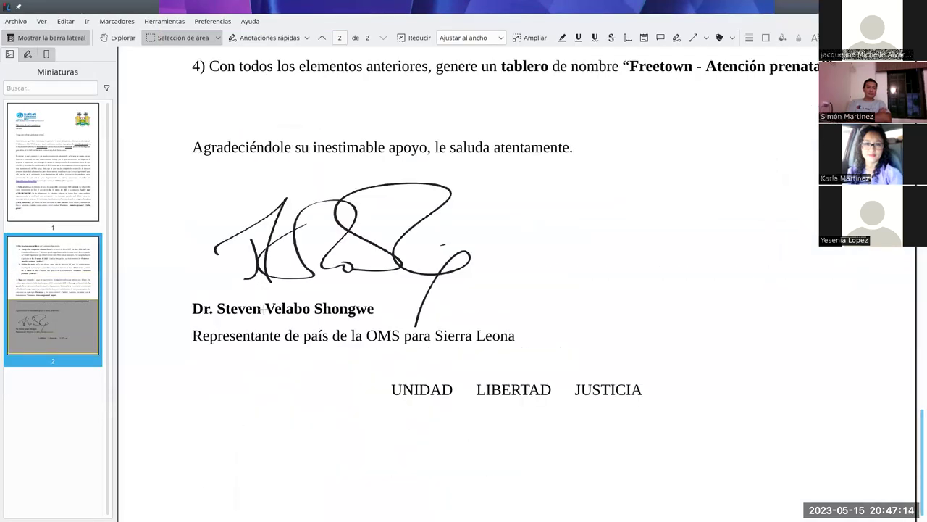